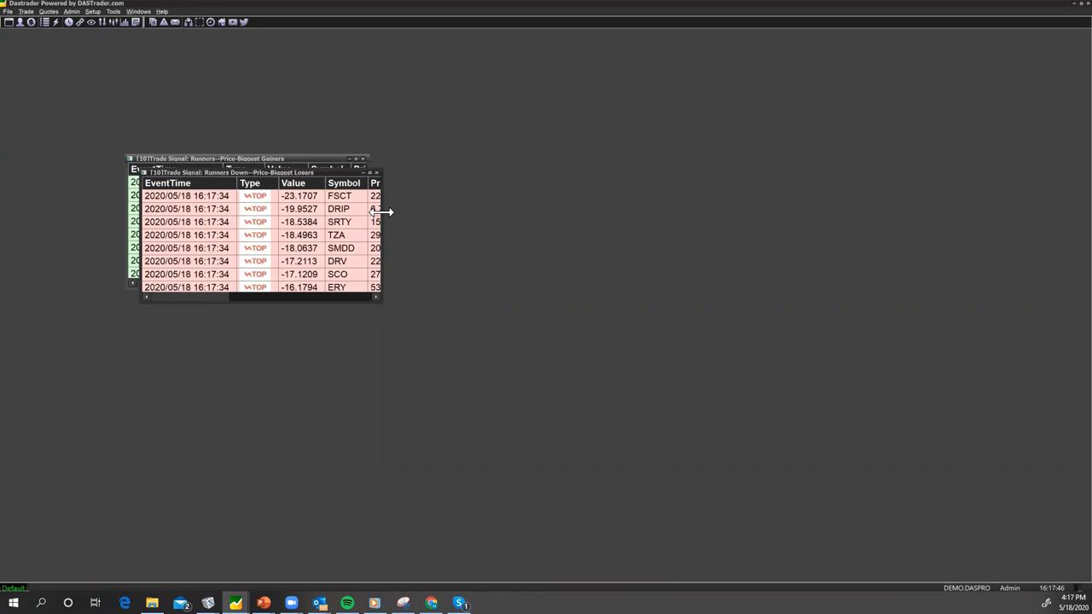
Step: Widen the Biggest Losers and Biggest Gainers signal windows to show columns through Action, and stack them in the workspace's lower-left corner
drag(382, 211, 565, 197)
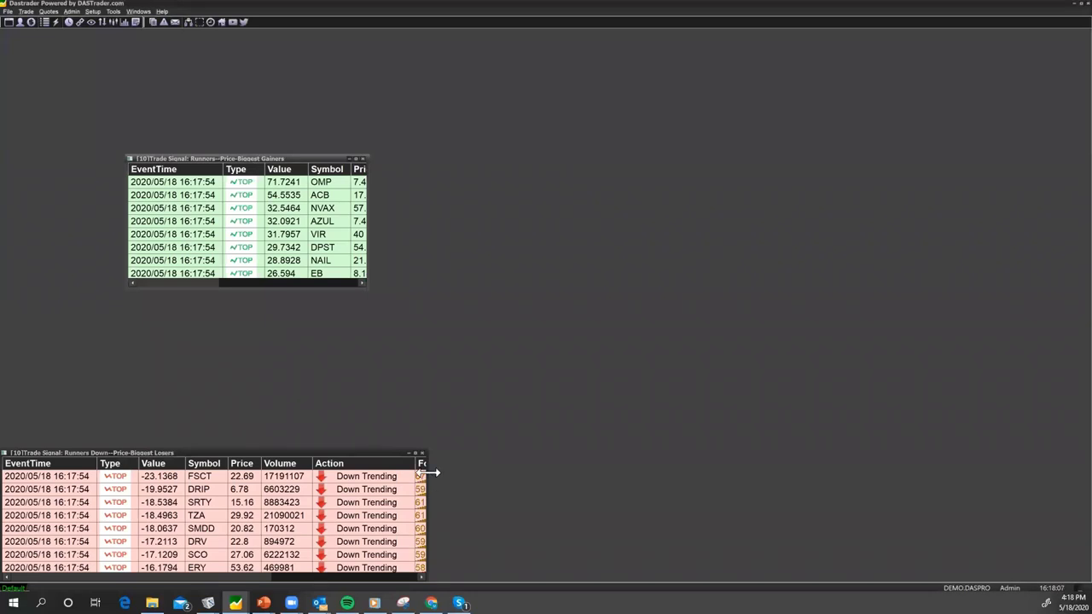
drag(427, 472, 408, 472)
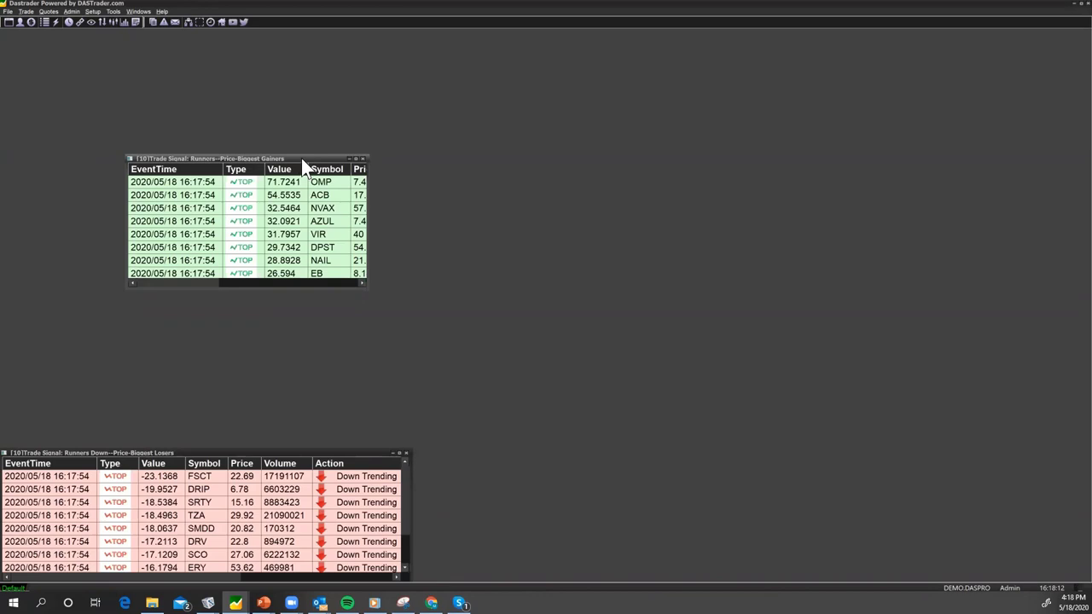
drag(302, 158, 297, 161)
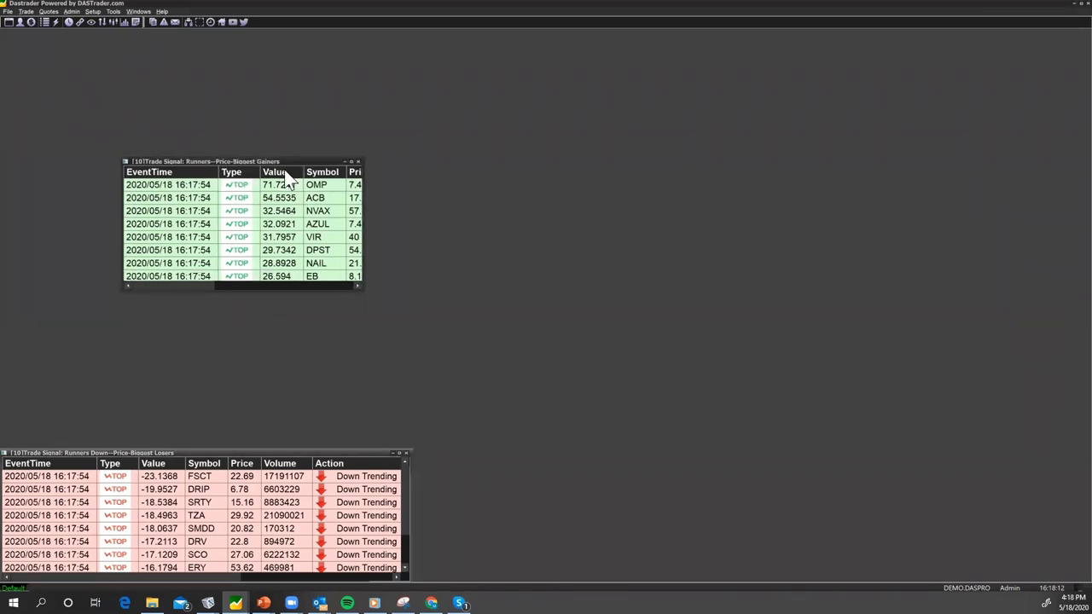
drag(298, 161, 175, 315)
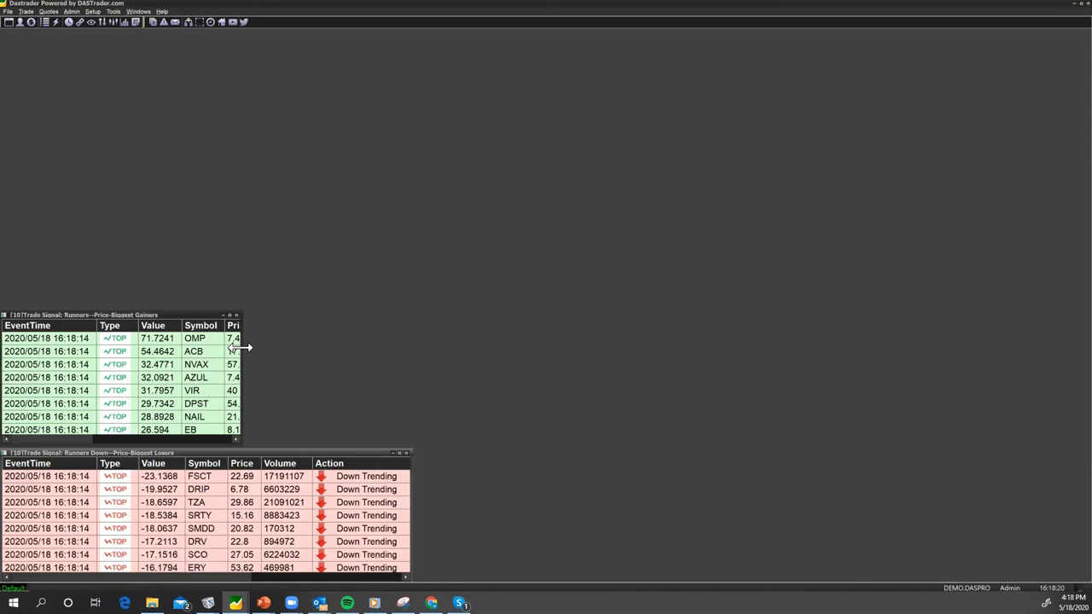
drag(241, 347, 403, 352)
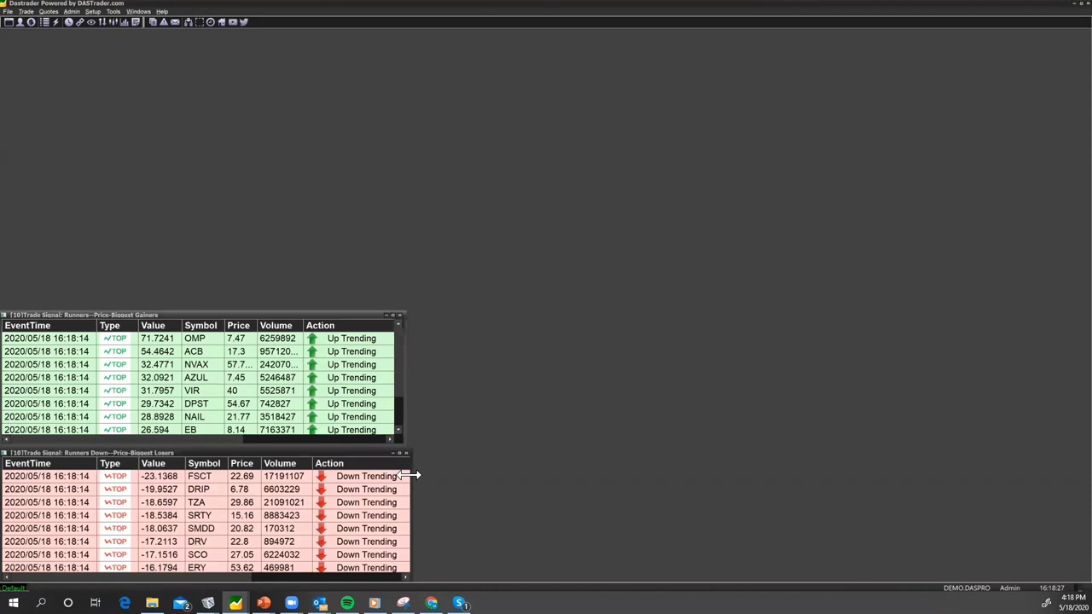
drag(411, 475, 404, 478)
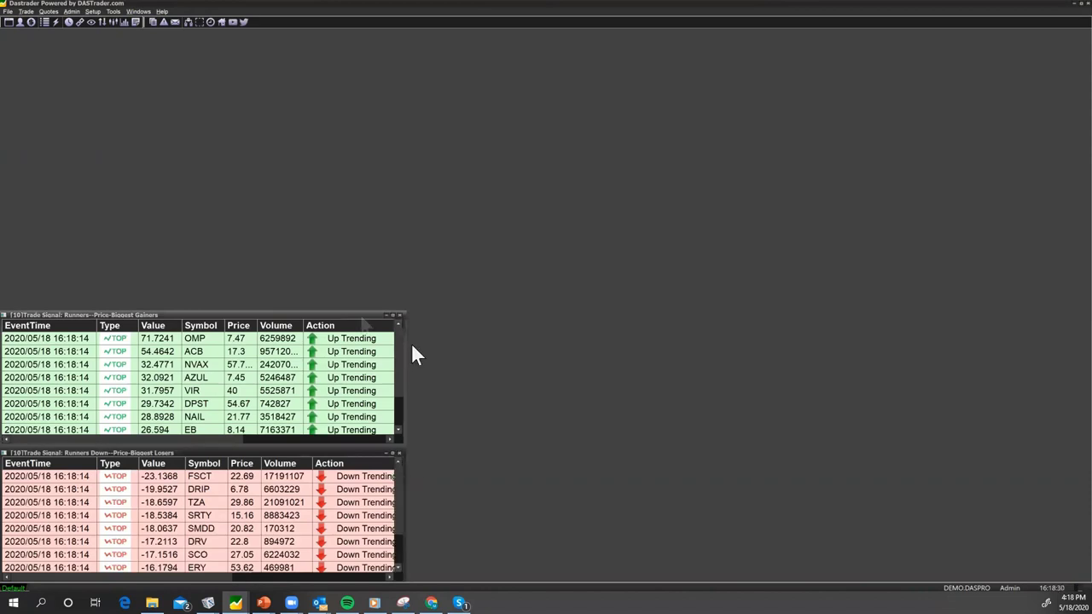
Step: Move the Biggest Gainers and Biggest Losers windows to the workspace's lower-right corner, with Gainers stacked above Losers
drag(340, 310, 501, 335)
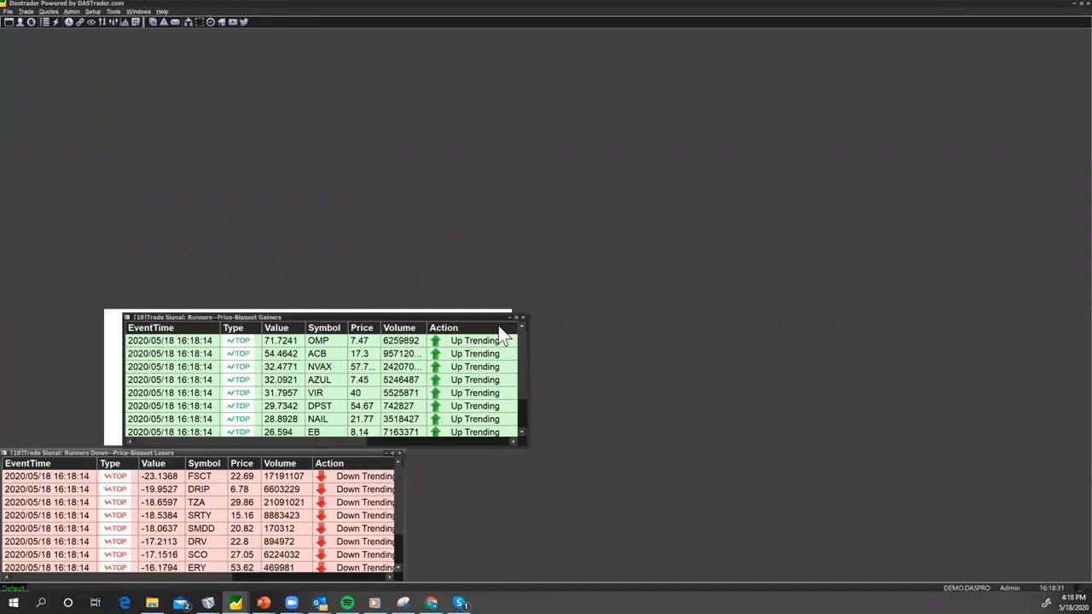
drag(502, 336, 1029, 317)
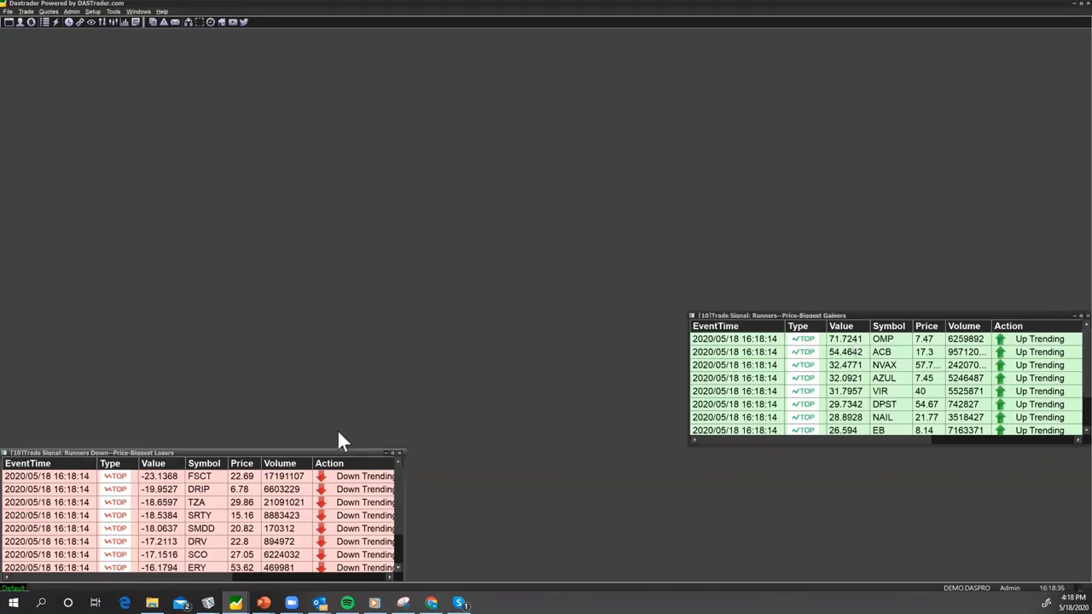
drag(308, 451, 314, 452)
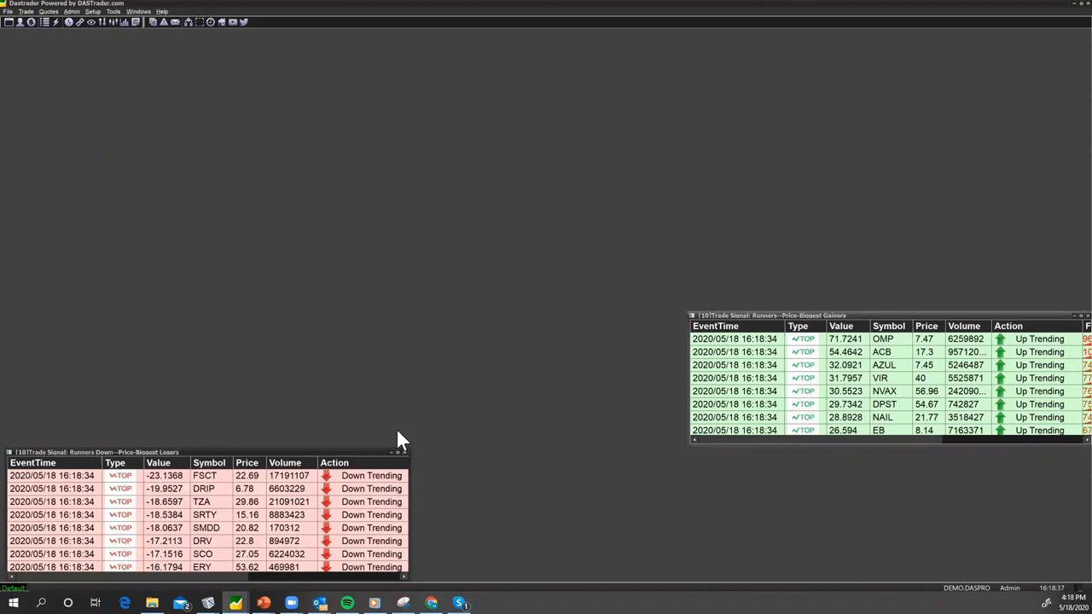
drag(1005, 449, 1003, 448)
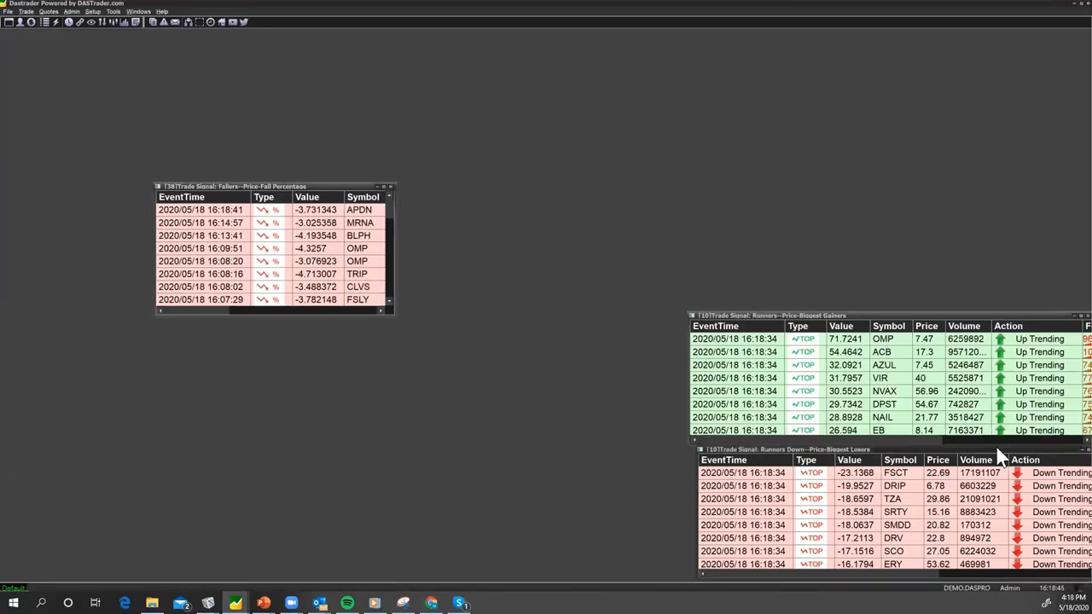
drag(996, 449, 993, 450)
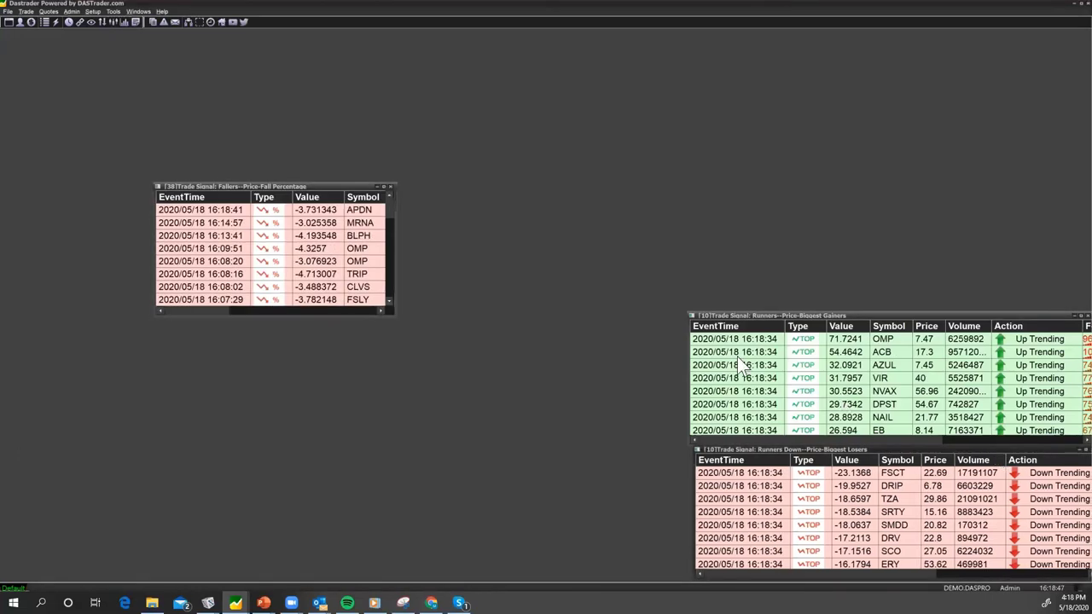
Step: Widen the Fallers Price-Fall Percentage window to show the Force column, and close the window
click(359, 226)
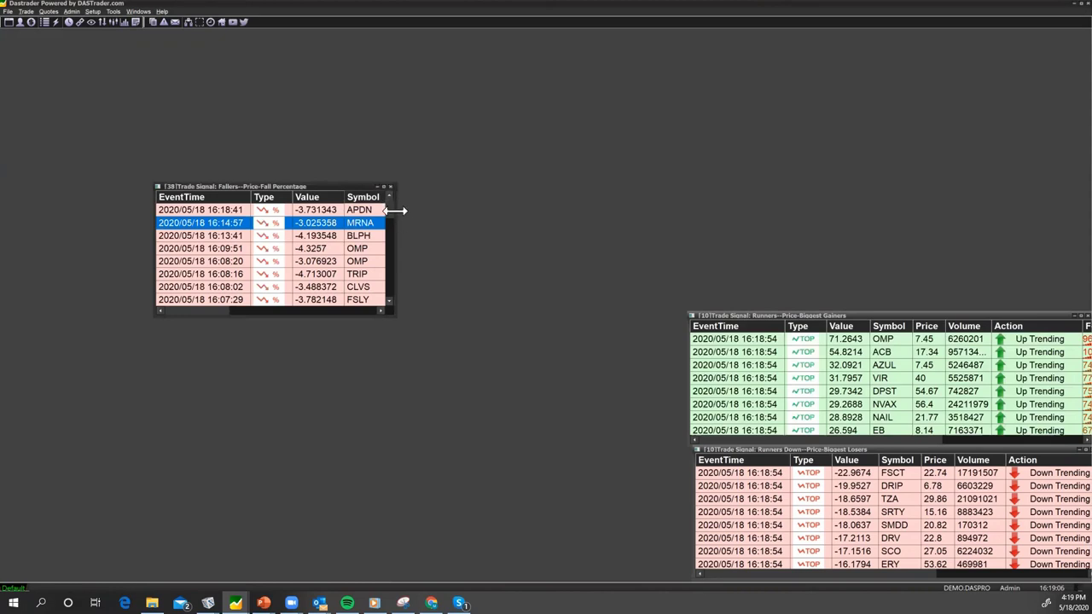
drag(396, 210, 646, 193)
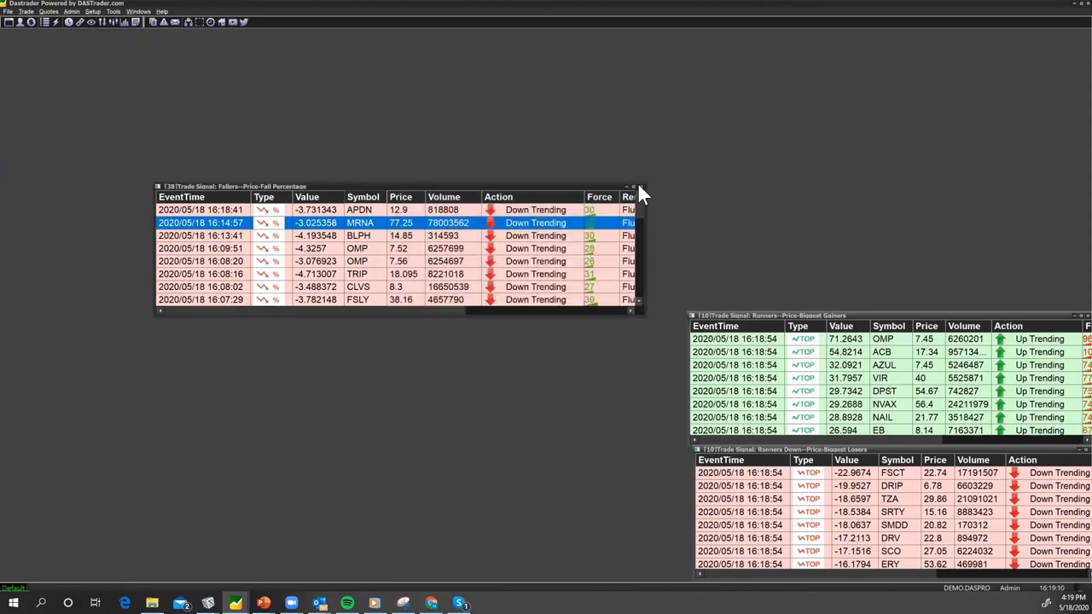
click(641, 187)
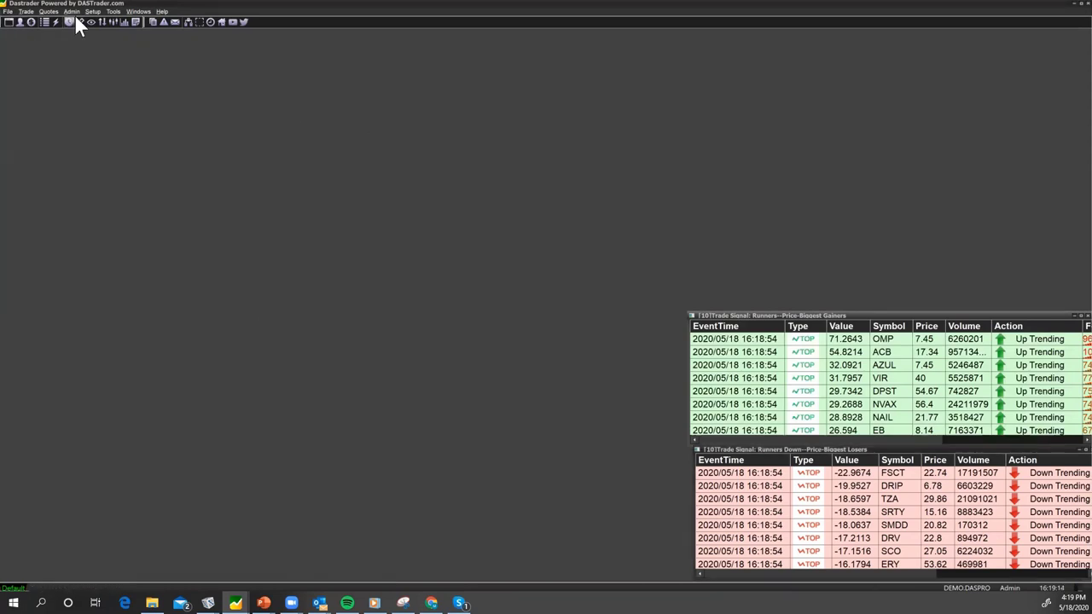
Step: Load SPY in a new Montage window and fit it, shortened, into the workspace's upper-left corner
click(7, 12)
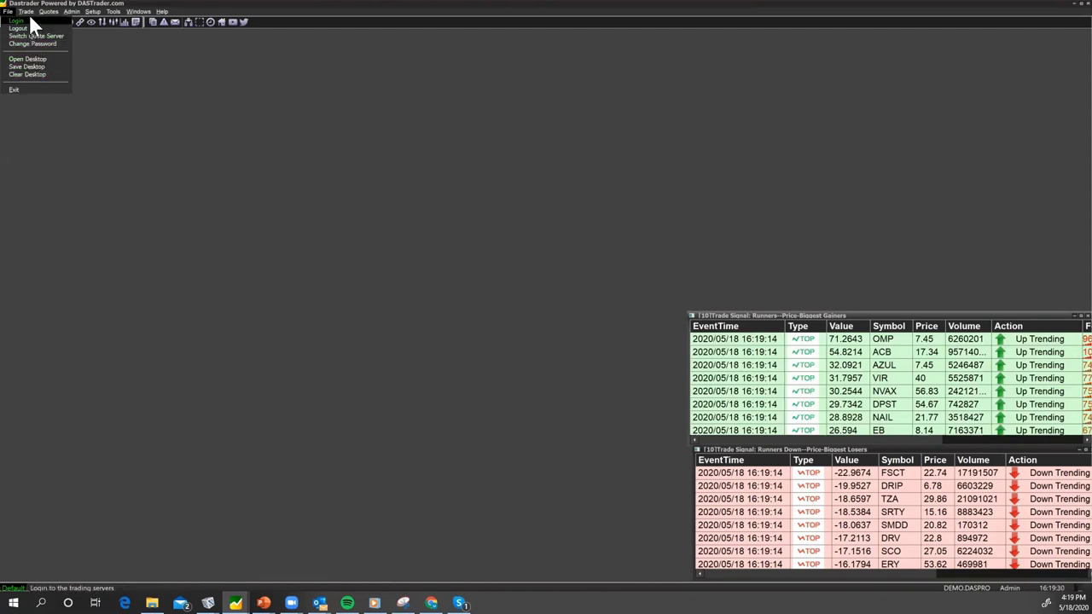
mouse_move(26, 11)
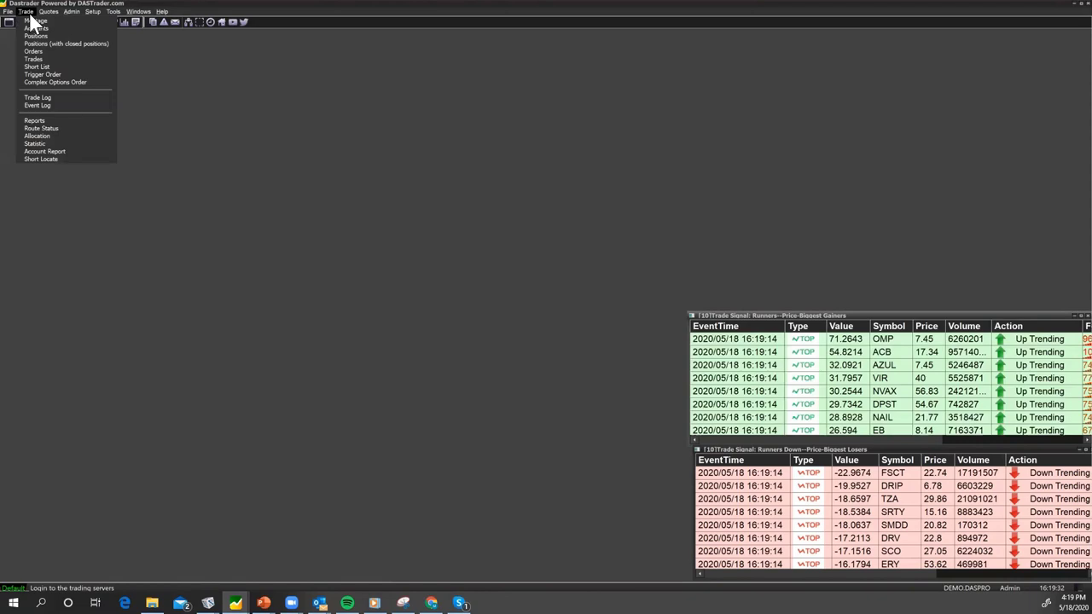
click(37, 21)
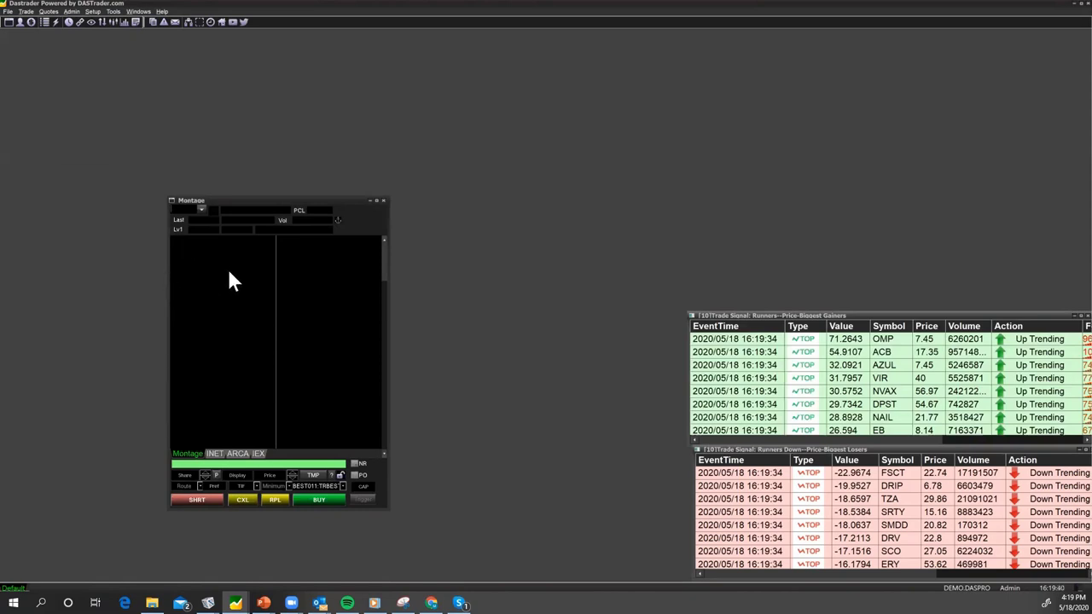
text(SPY)
key(Return)
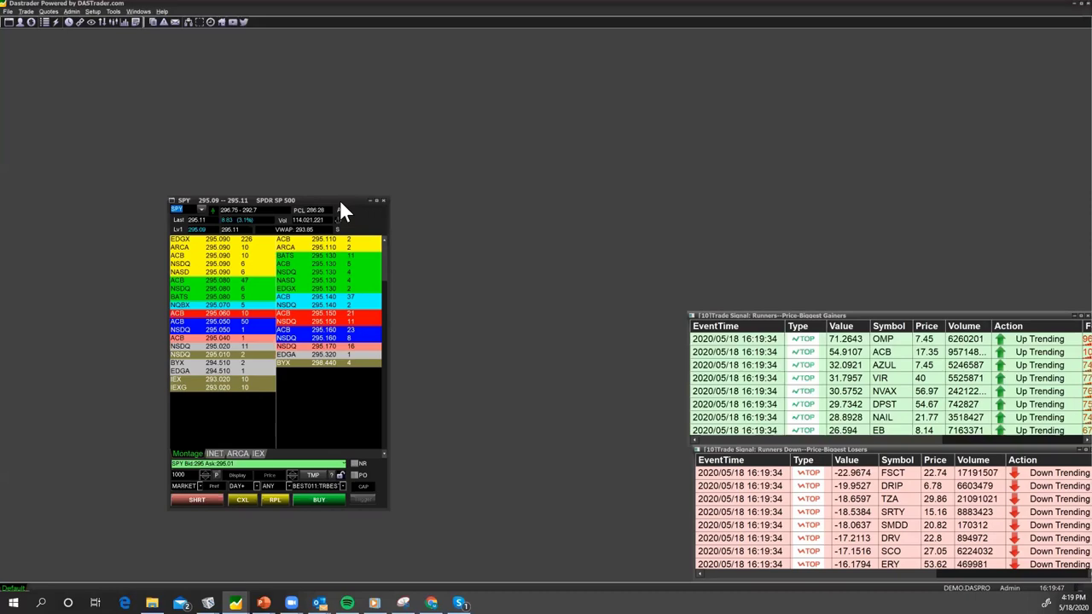
drag(341, 203, 173, 36)
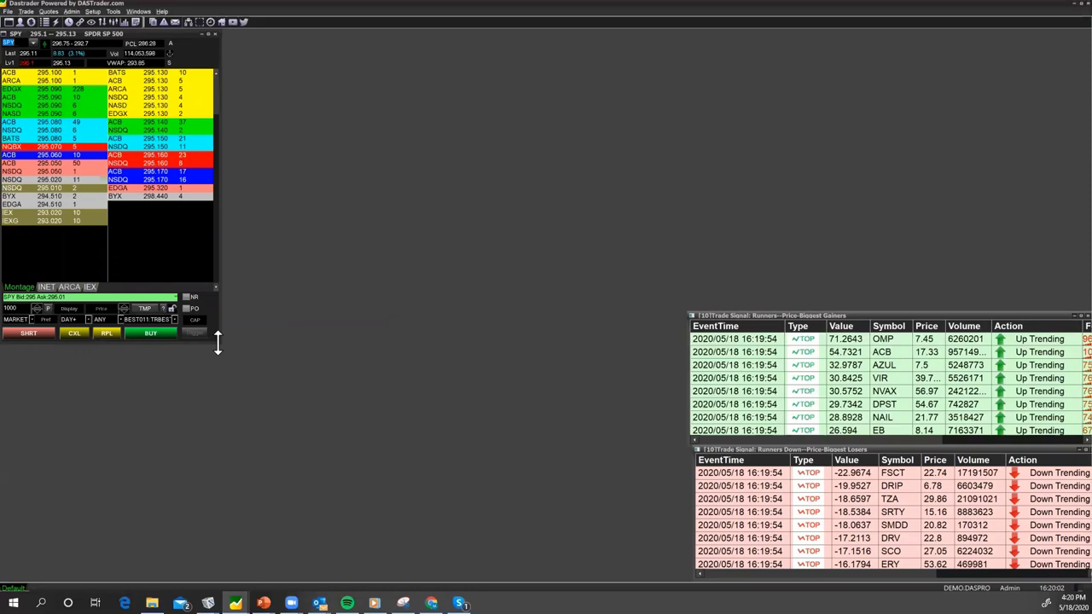
drag(218, 342, 217, 290)
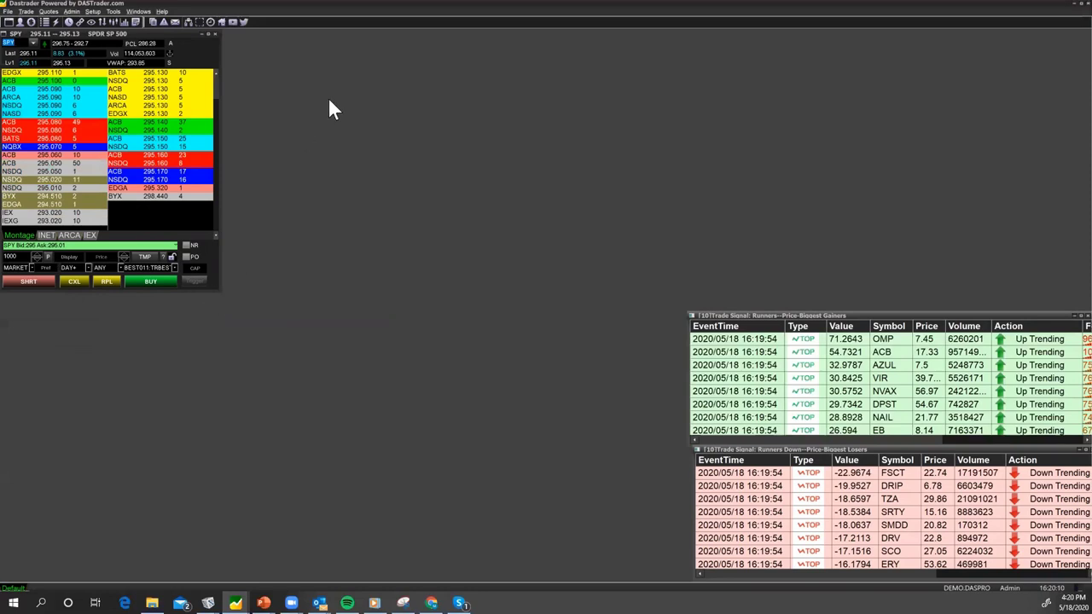
Step: Open the Account window, shift it toward the Montage, and shrink it to fit its columns
click(49, 13)
mouse_move(29, 13)
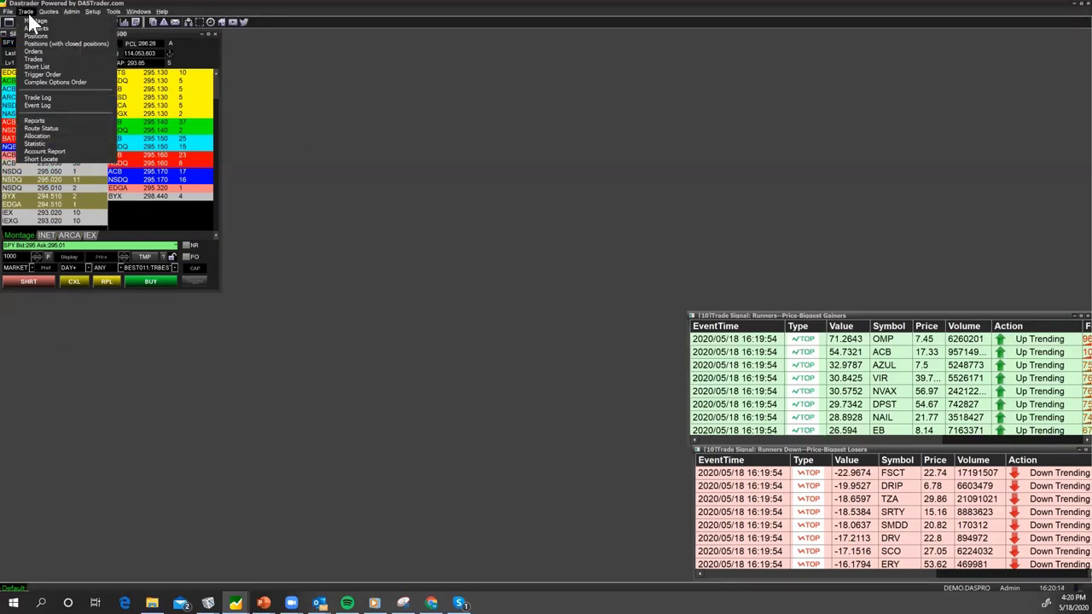
click(35, 28)
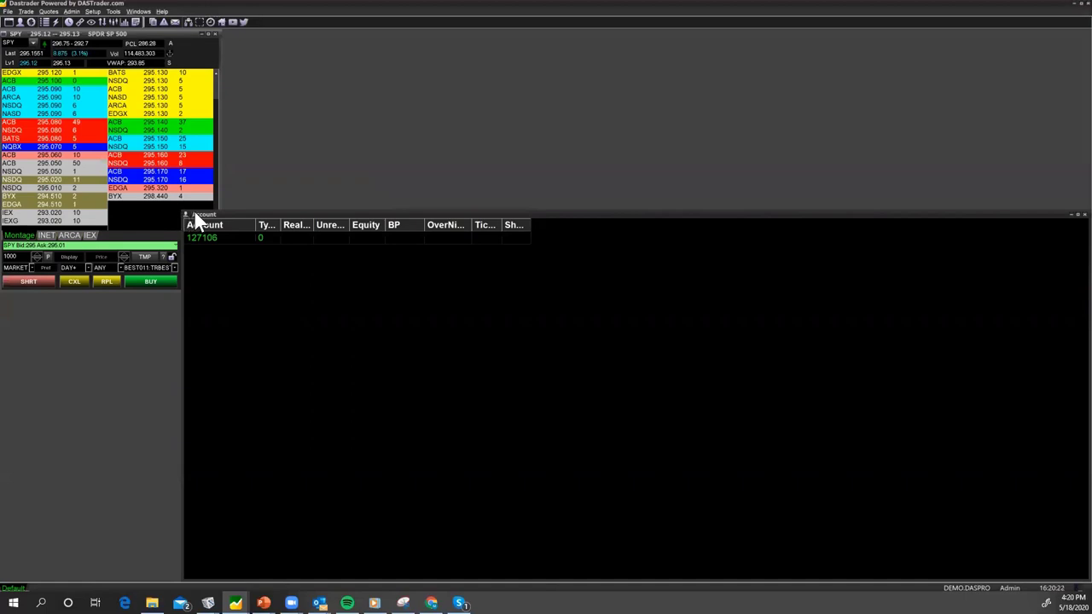
drag(195, 212, 116, 96)
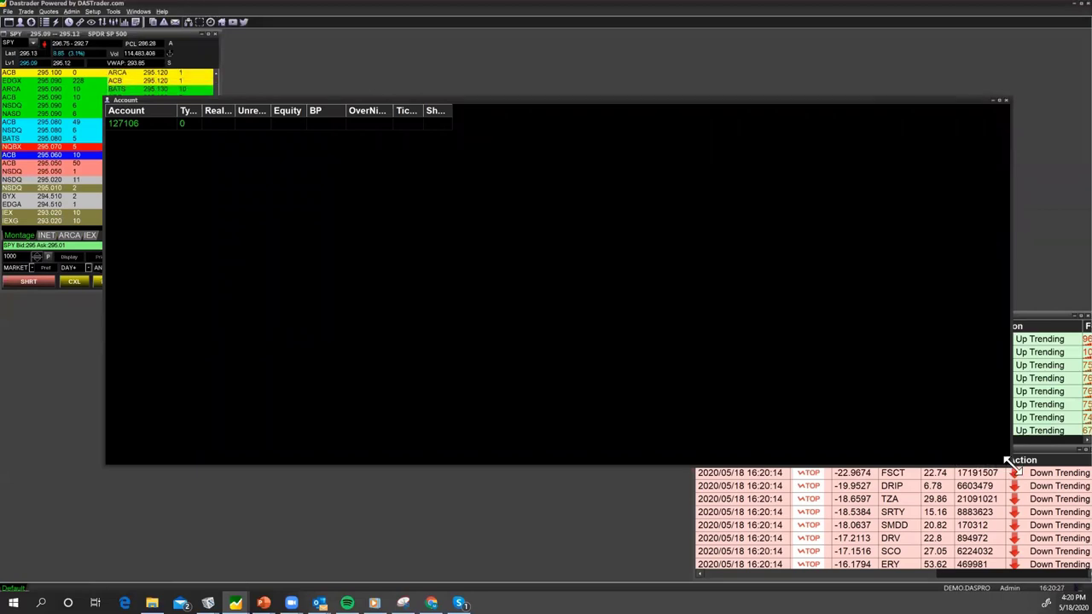
drag(1009, 462, 455, 189)
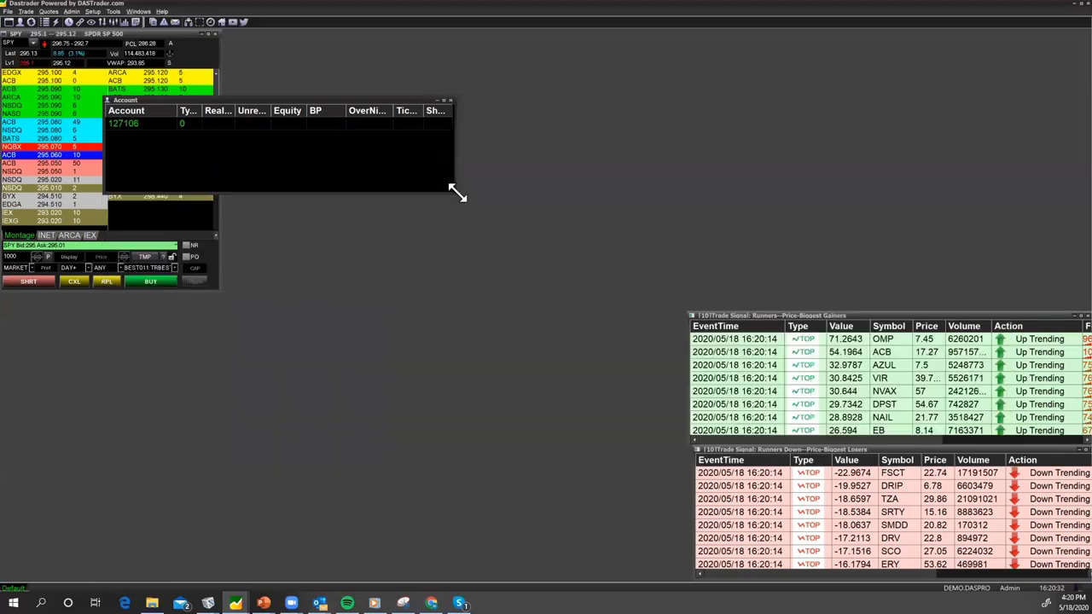
Step: Look at the frame configuration of the Account and Montage windows, cancelling both dialogs, and close the Fallers signal window covering them
right_click(348, 100)
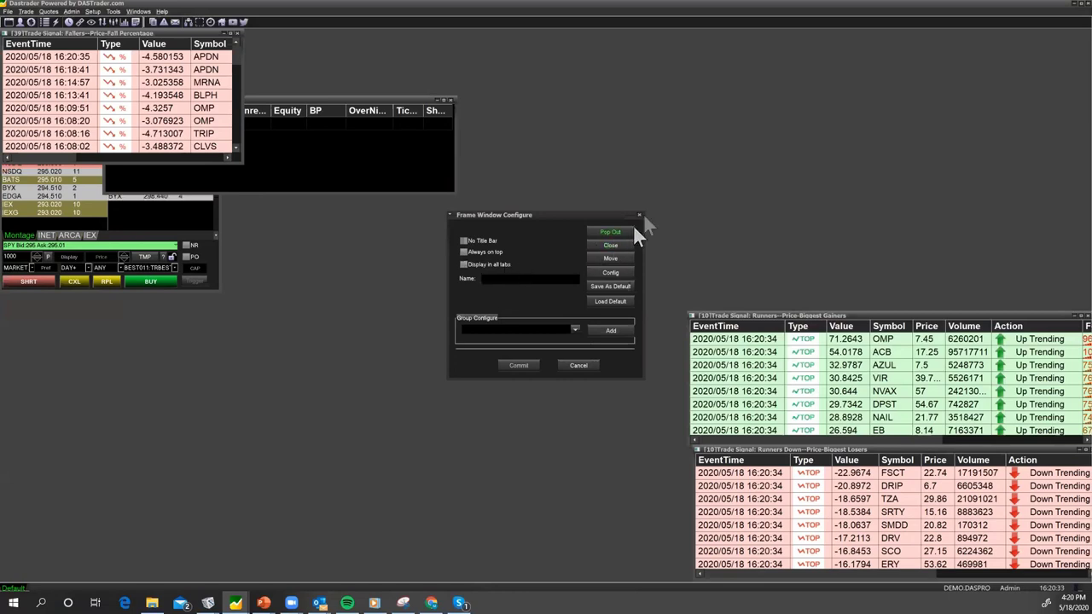
click(585, 365)
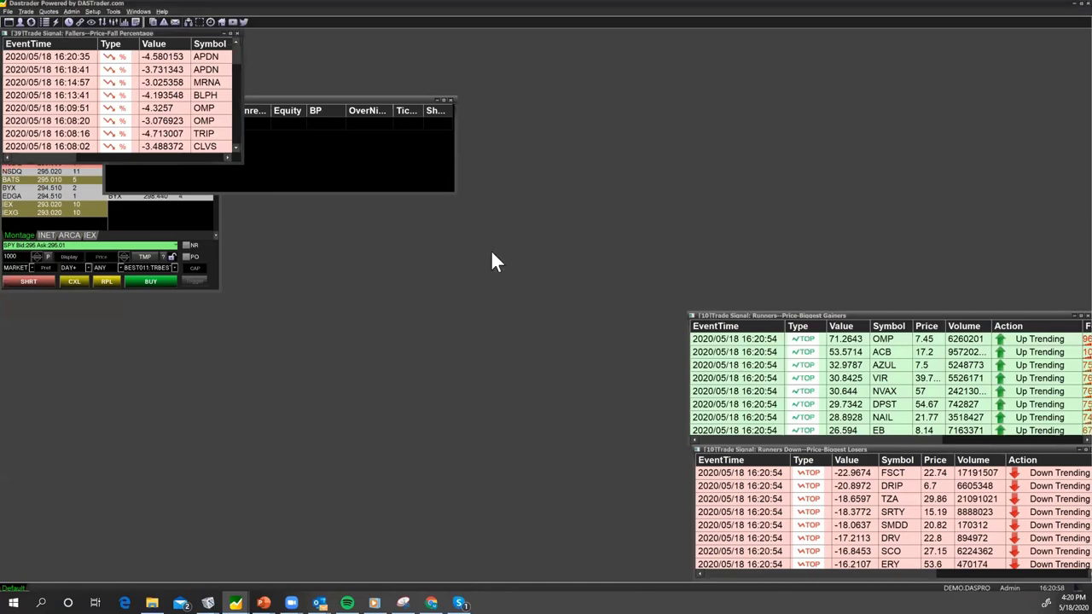
click(239, 33)
right_click(166, 35)
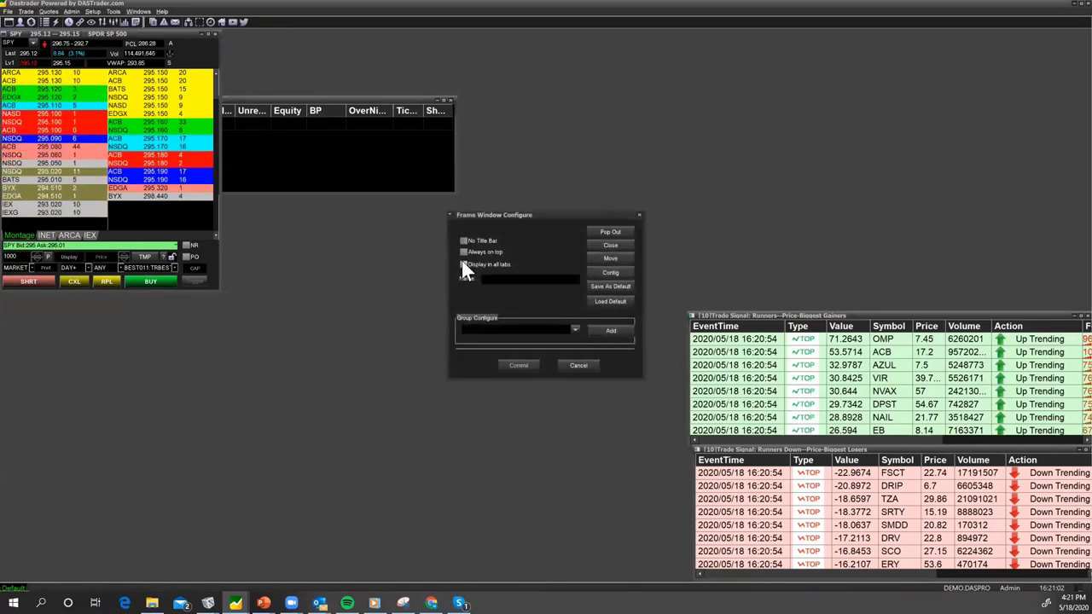
click(573, 365)
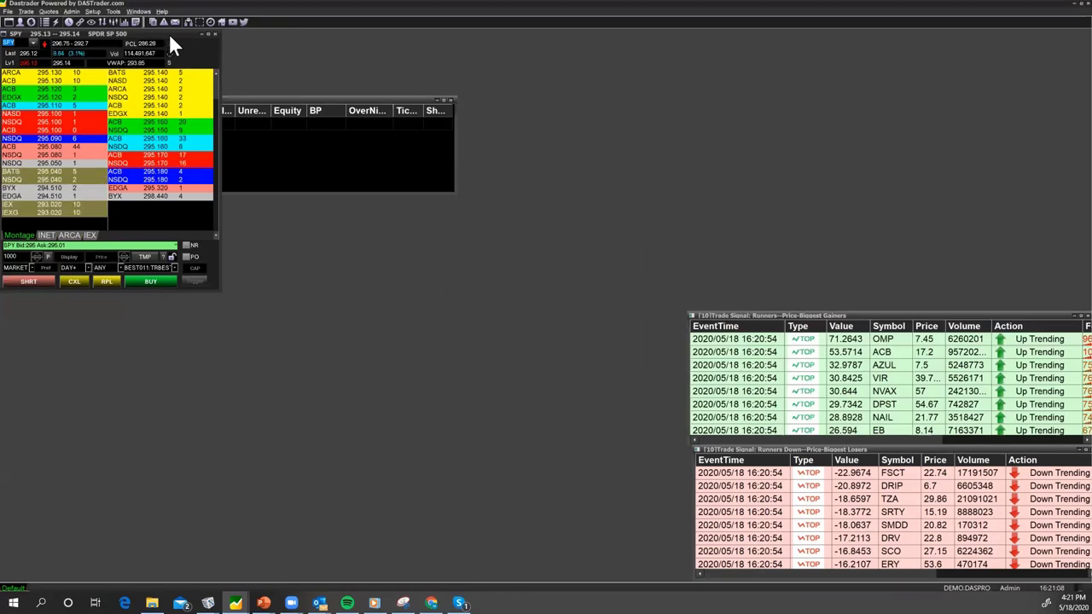
Step: Move the SPY Montage to the workspace's lower-left corner, and place the Account window, made smaller, in the upper-left corner
drag(169, 33, 170, 320)
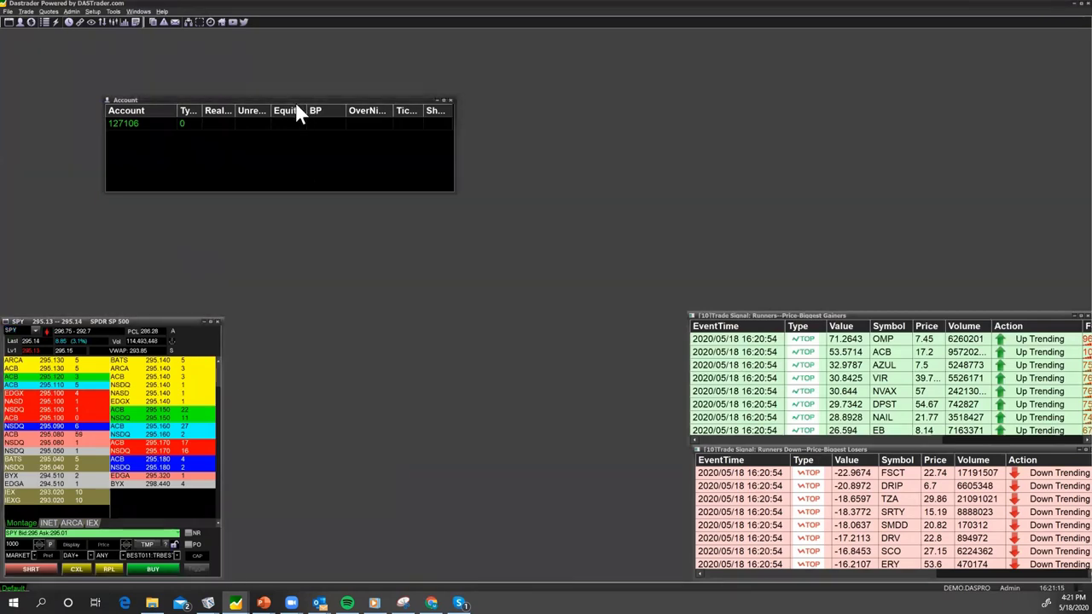
drag(295, 101, 194, 35)
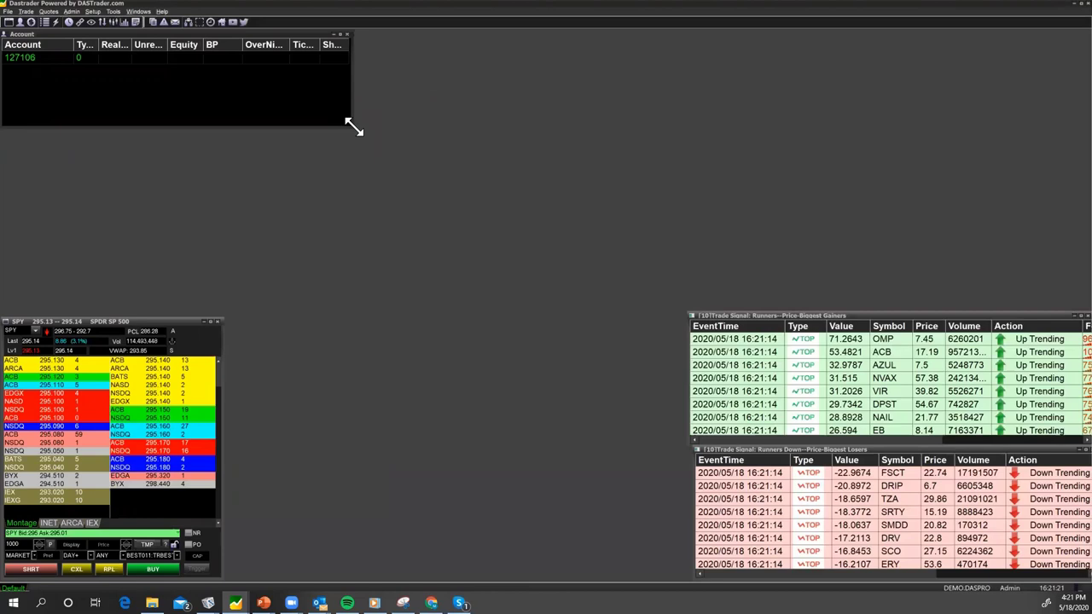
drag(353, 126, 247, 86)
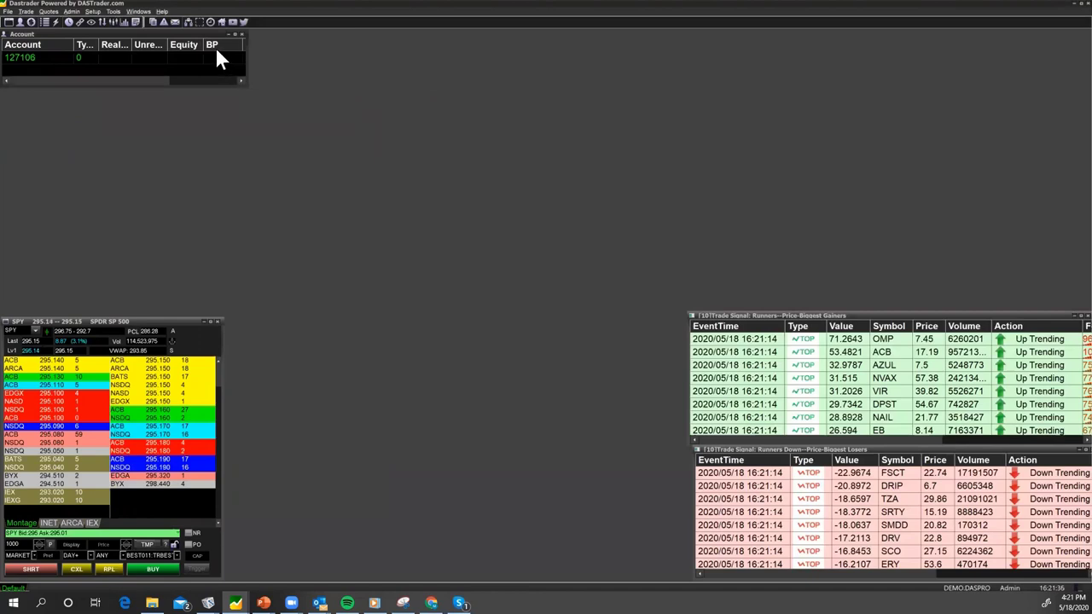
Step: Fit the Account window's Unrealized, Realized and Type columns to their full headings, and widen the window to show the BP column
double_click(167, 44)
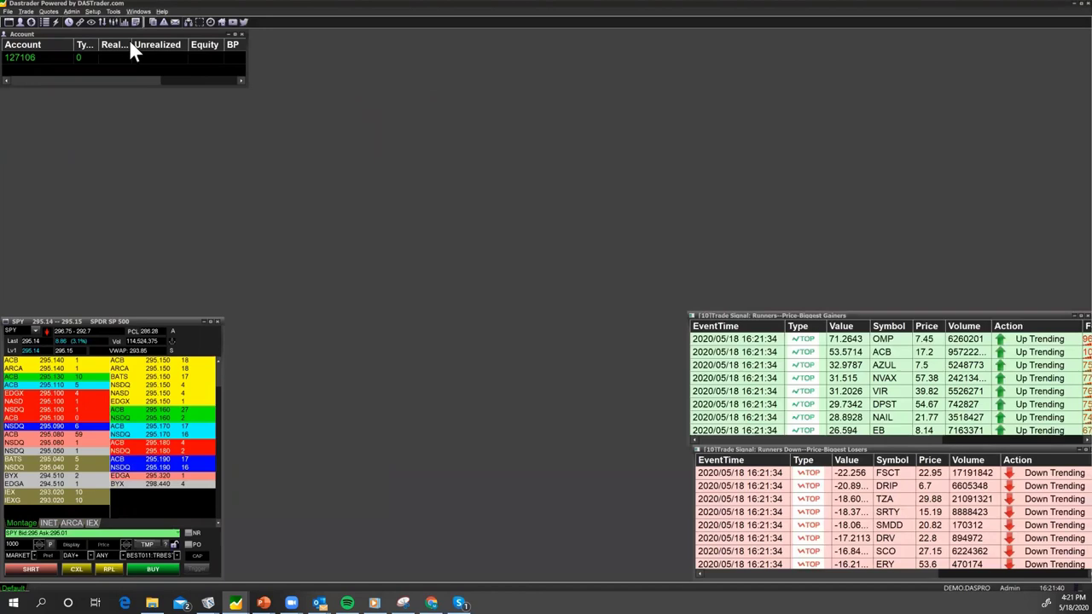
double_click(131, 46)
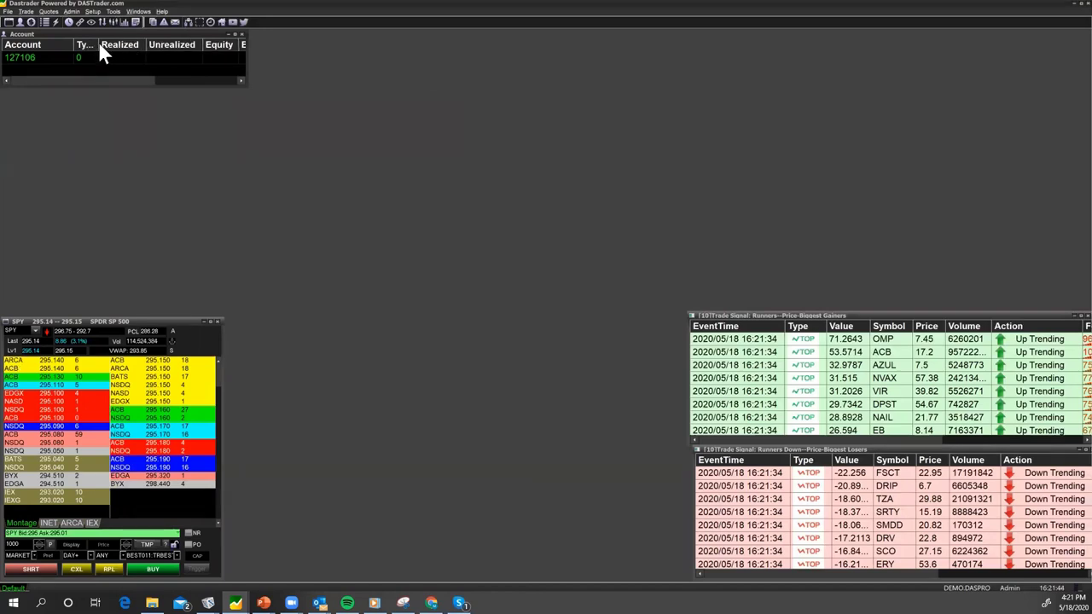
double_click(99, 47)
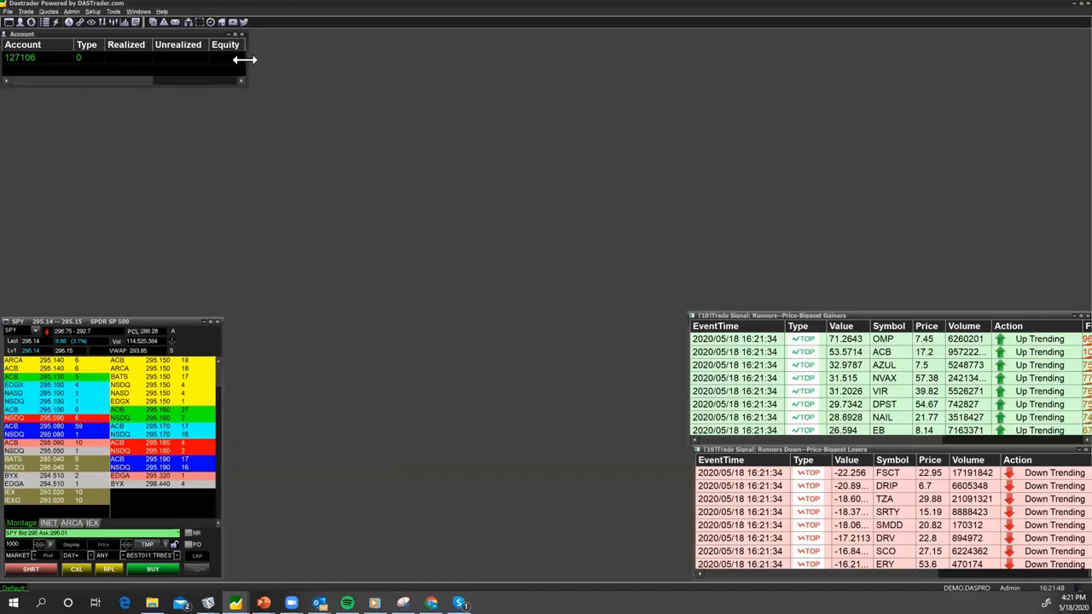
drag(244, 59, 284, 59)
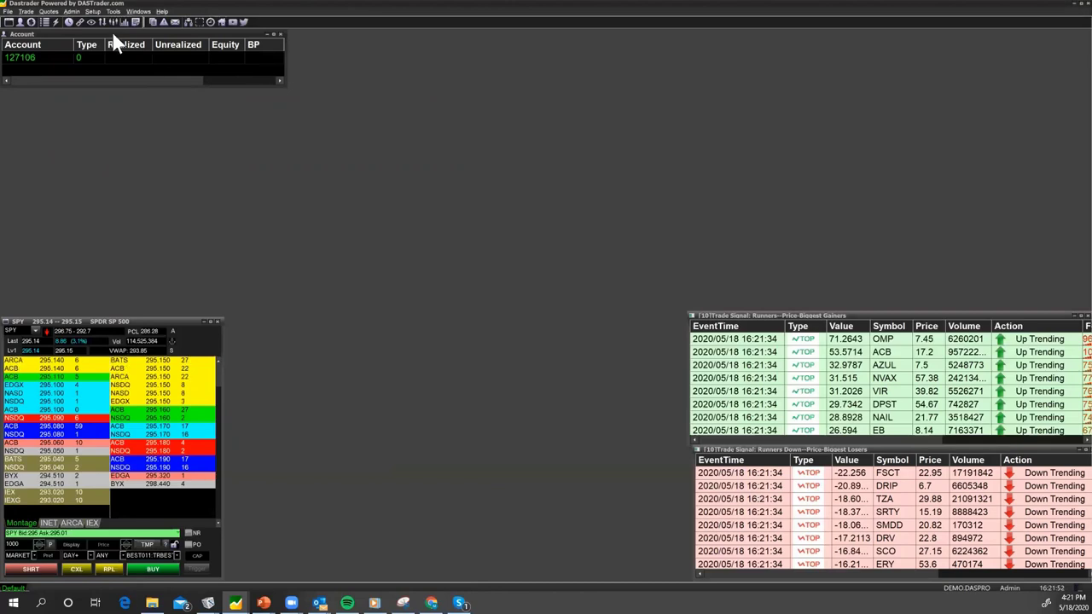
Step: Open the Positions window and widen its Symb, Account, Shares, Avgcost and Realized columns to make the headings readable
click(25, 12)
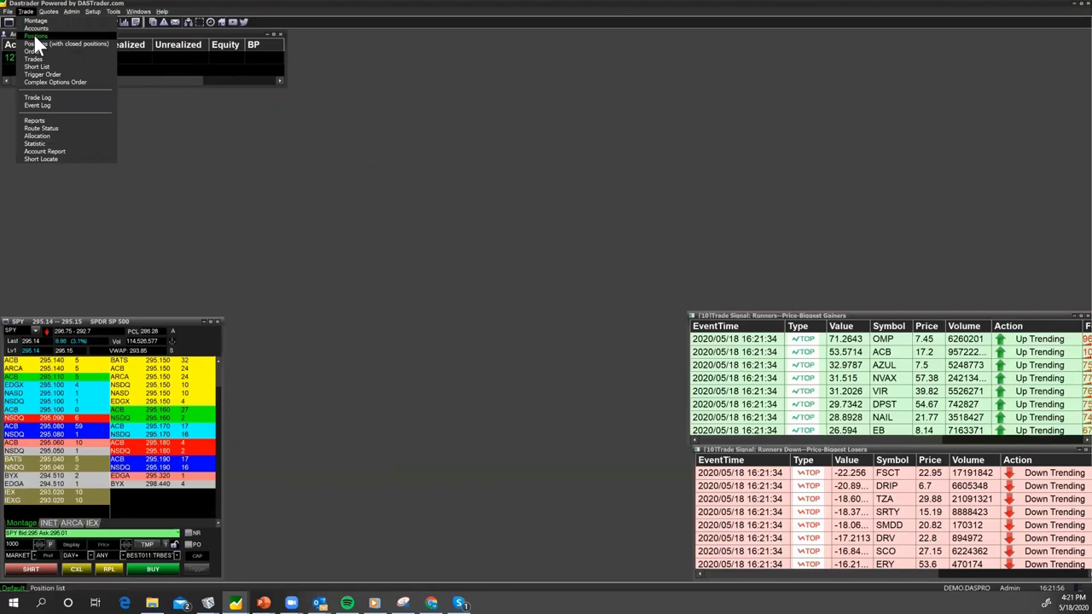
click(34, 36)
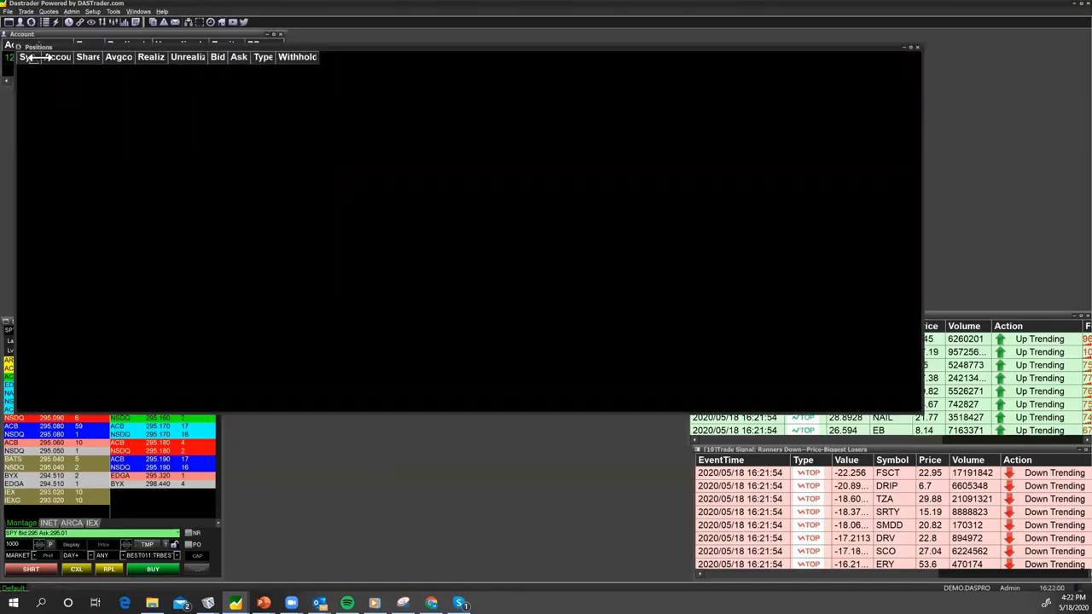
drag(40, 57, 51, 56)
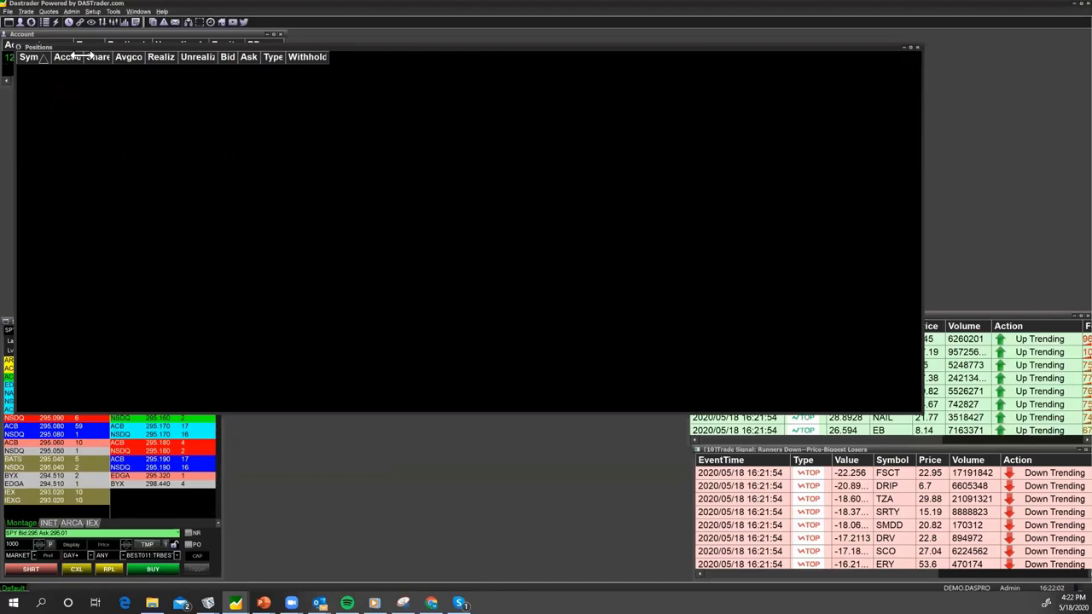
double_click(83, 55)
double_click(126, 55)
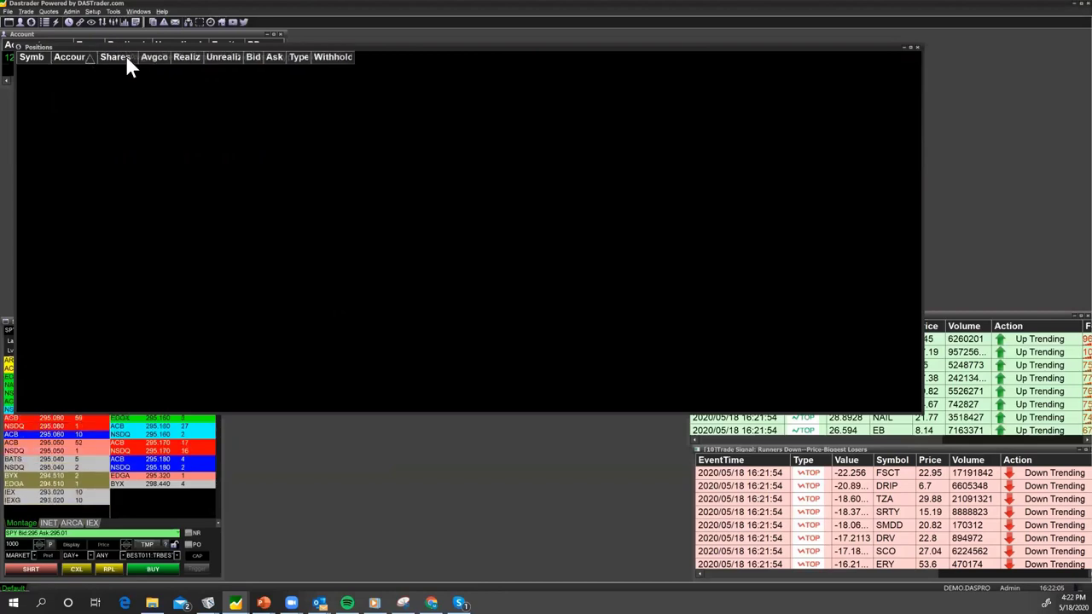
double_click(171, 56)
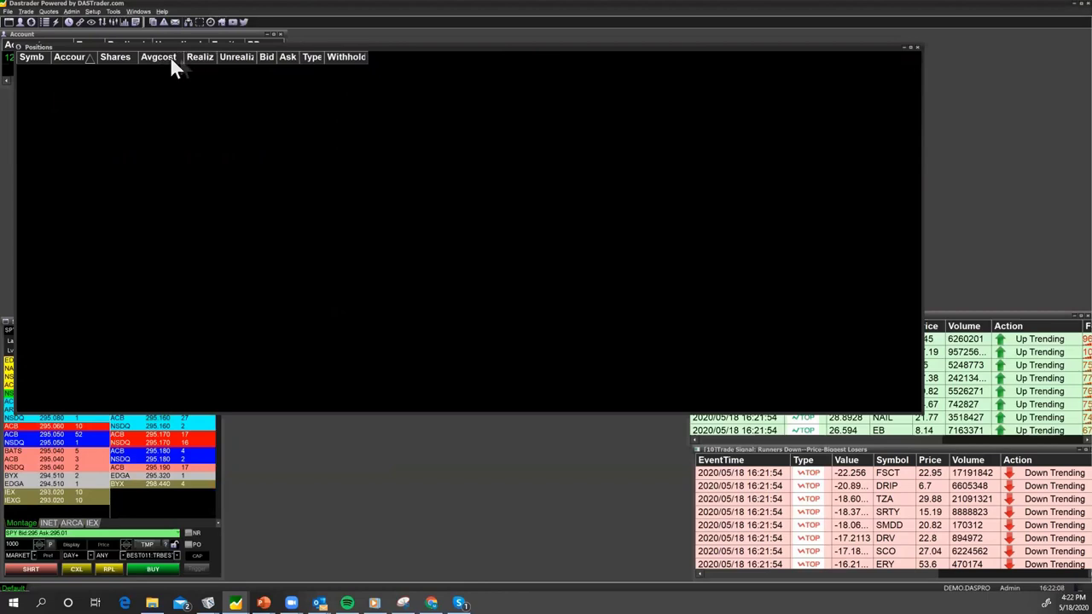
double_click(218, 56)
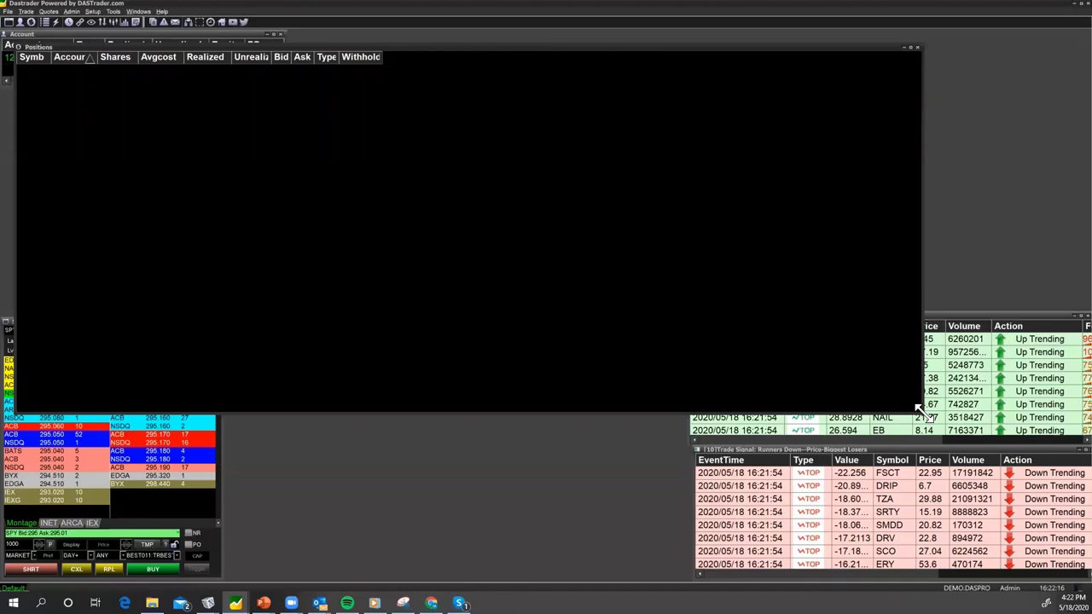
Step: Shrink the Positions window and place it directly below the Account window at the same width
drag(917, 406, 382, 171)
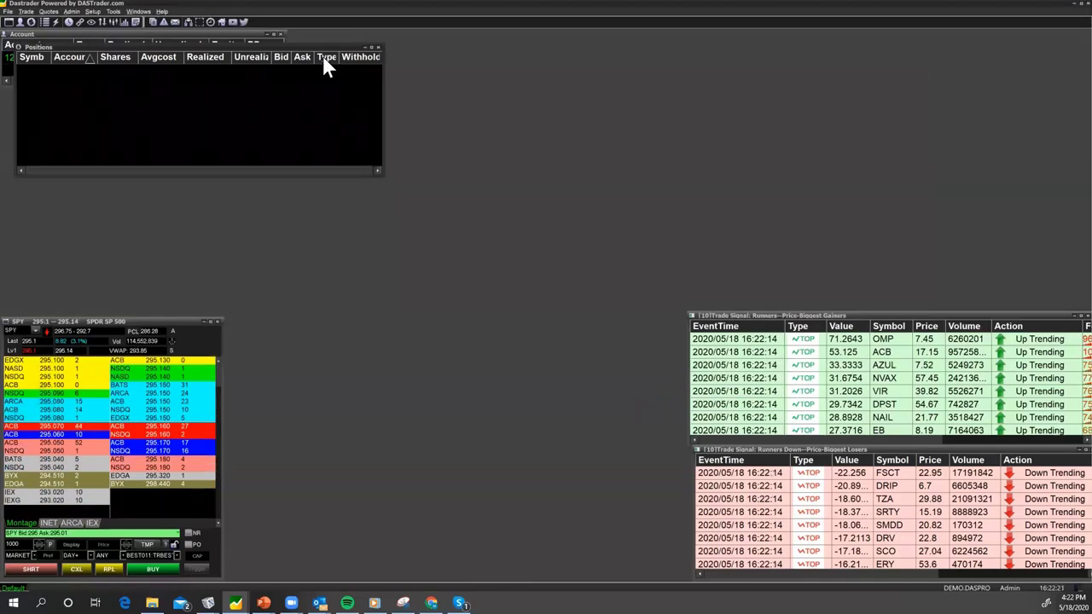
drag(325, 46, 312, 96)
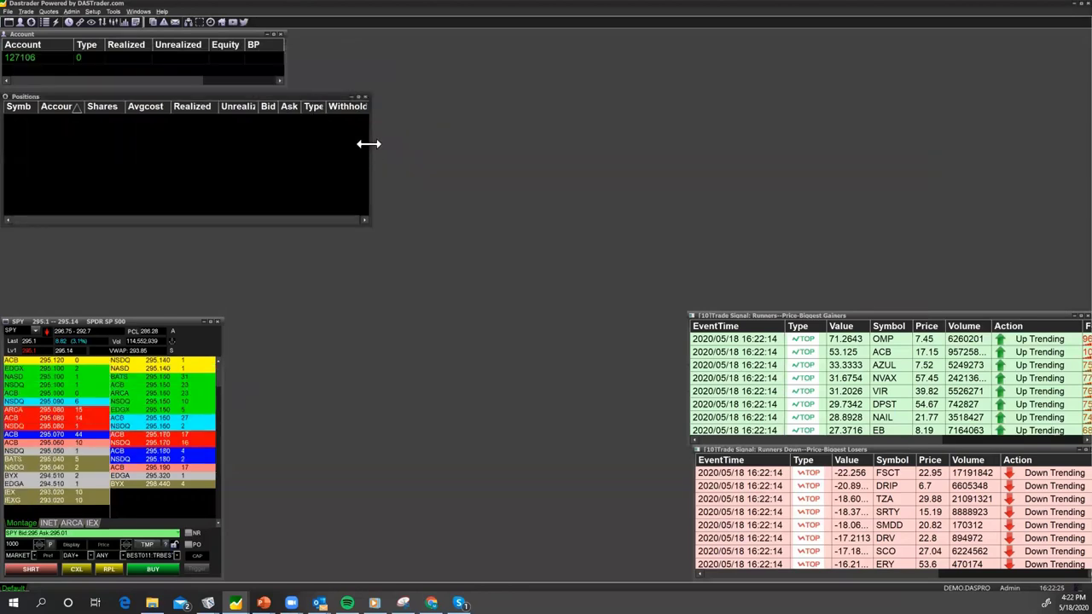
drag(369, 143, 284, 137)
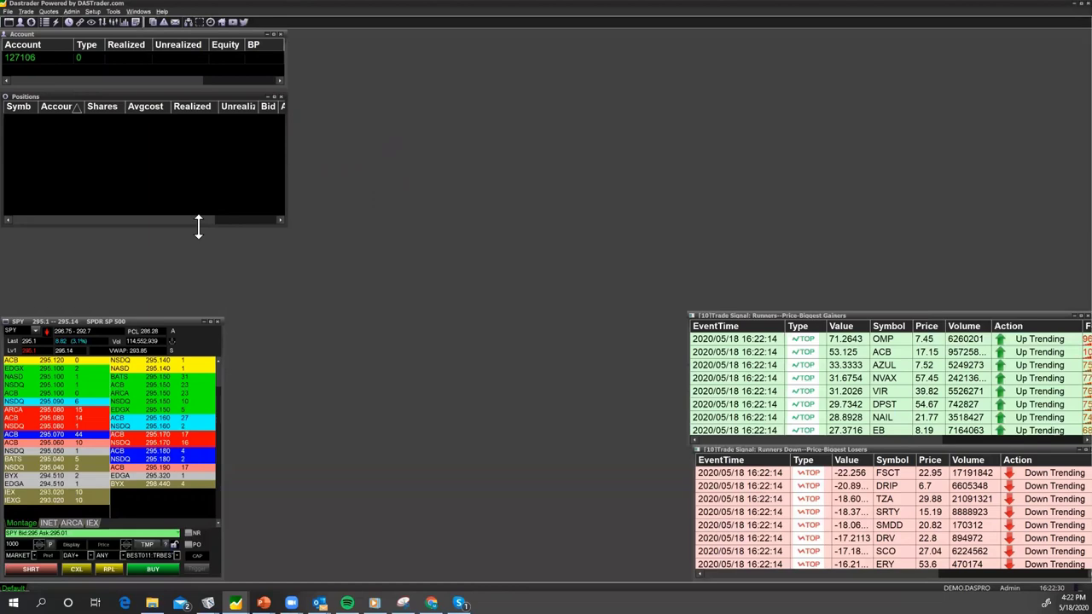
drag(198, 226, 187, 164)
Step: Fit the Positions window's Unrealized column to its heading, and narrow the Positions and Account windows to end at that column's edge
double_click(258, 109)
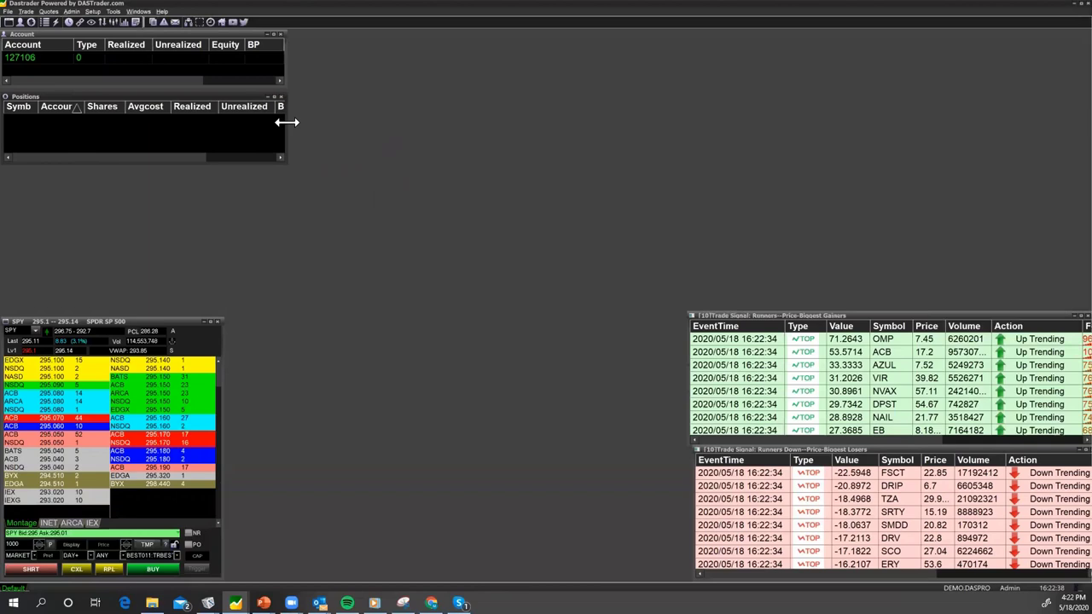
drag(287, 122, 276, 120)
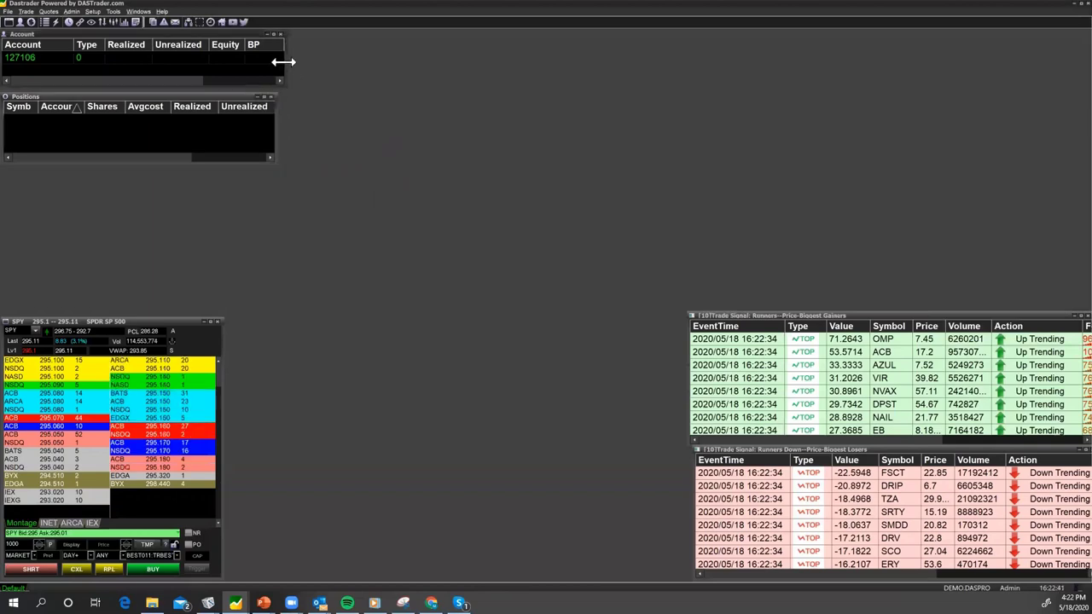
drag(283, 62, 274, 62)
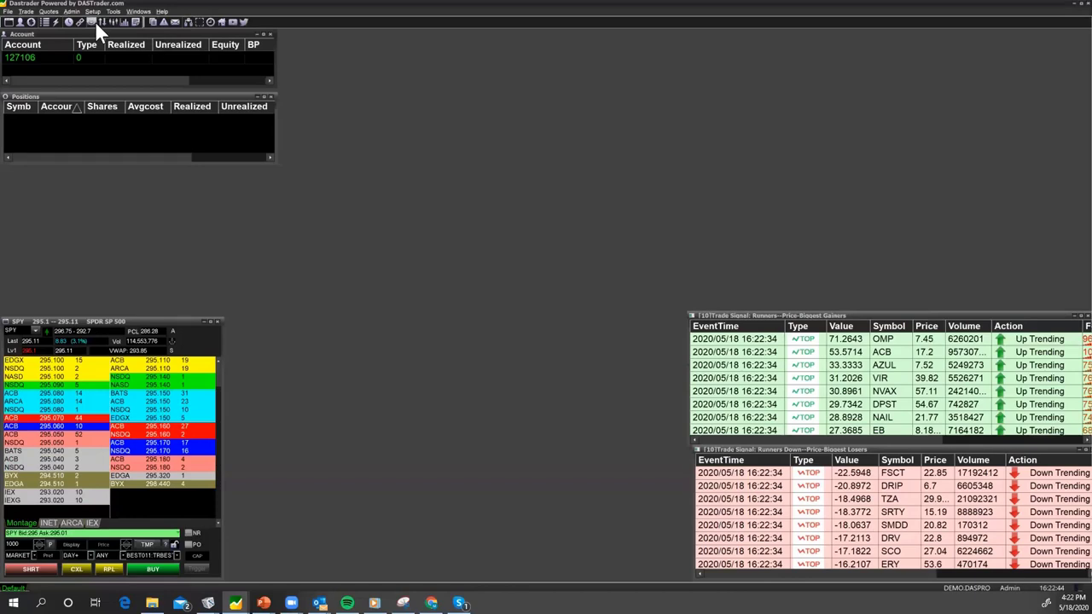
Step: Open the Positions (with closed positions) window and fit it below the Positions window, matching its width with a reduced height
click(26, 12)
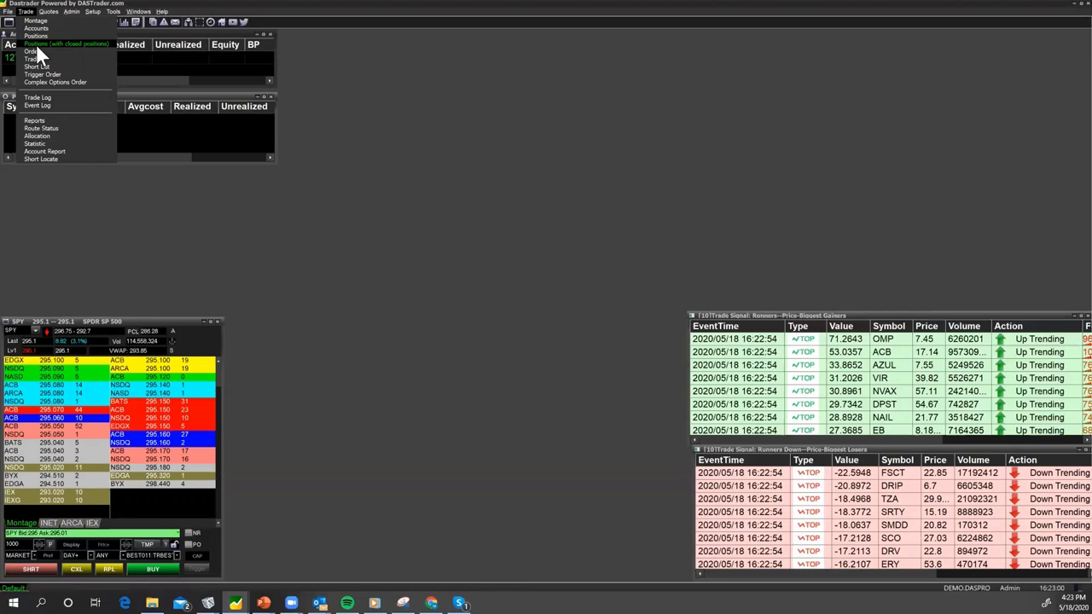
click(36, 43)
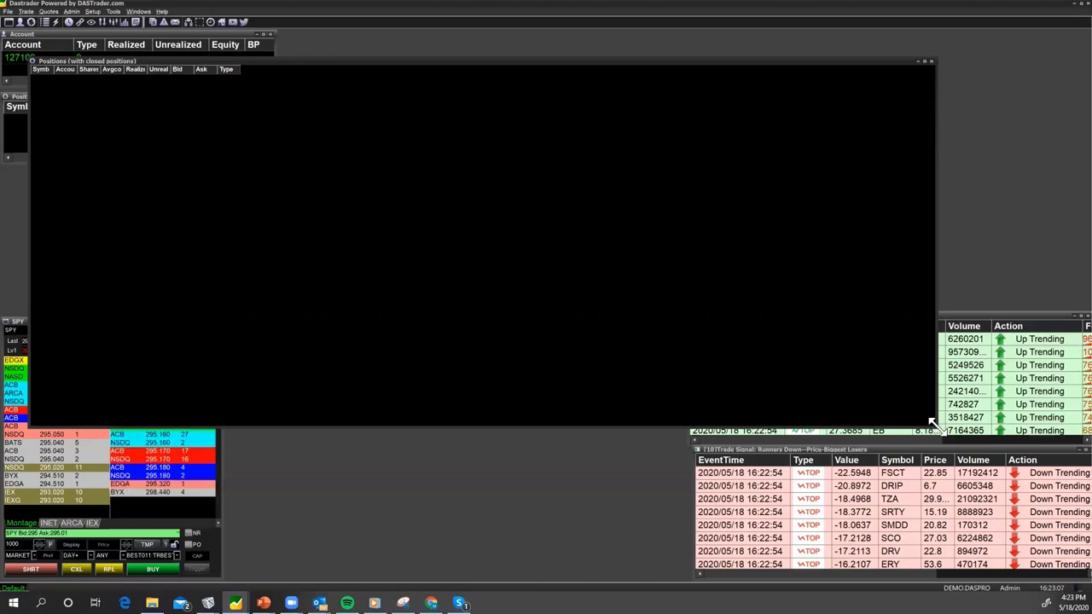
drag(935, 424, 242, 151)
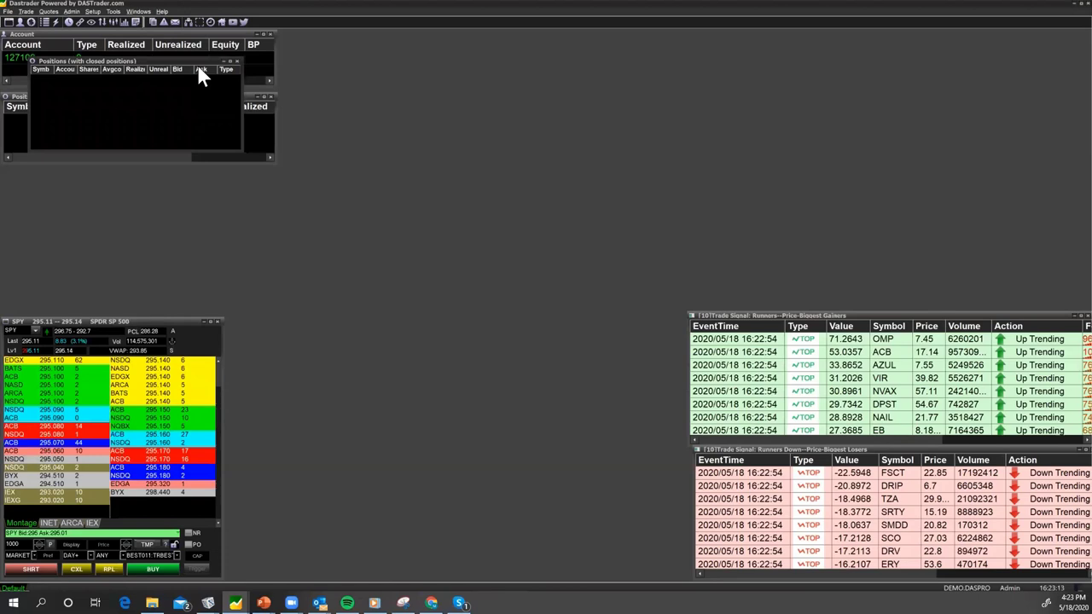
drag(197, 64, 191, 193)
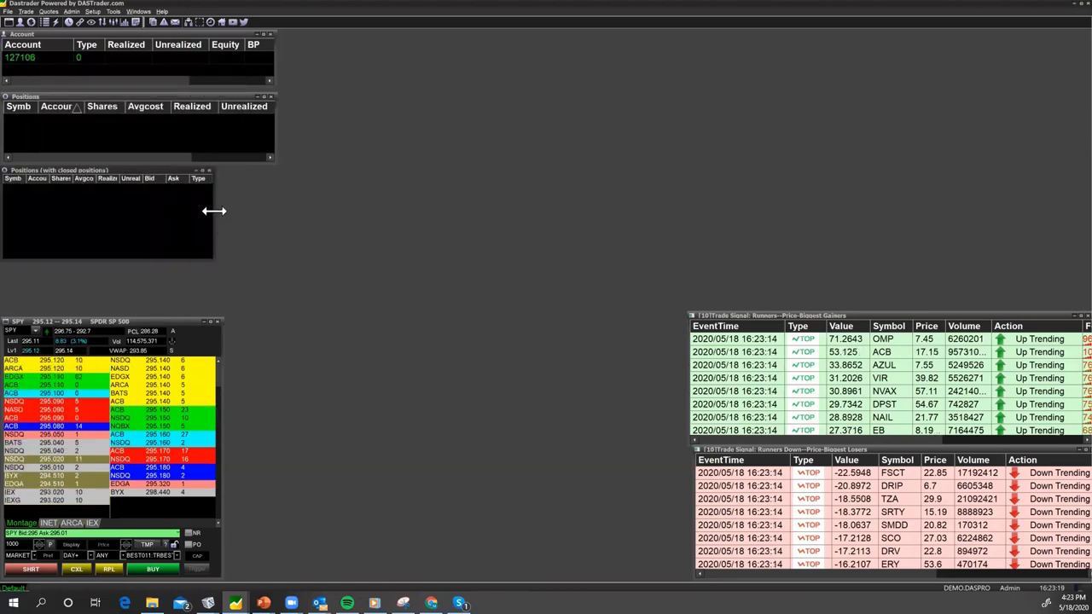
drag(213, 211, 275, 211)
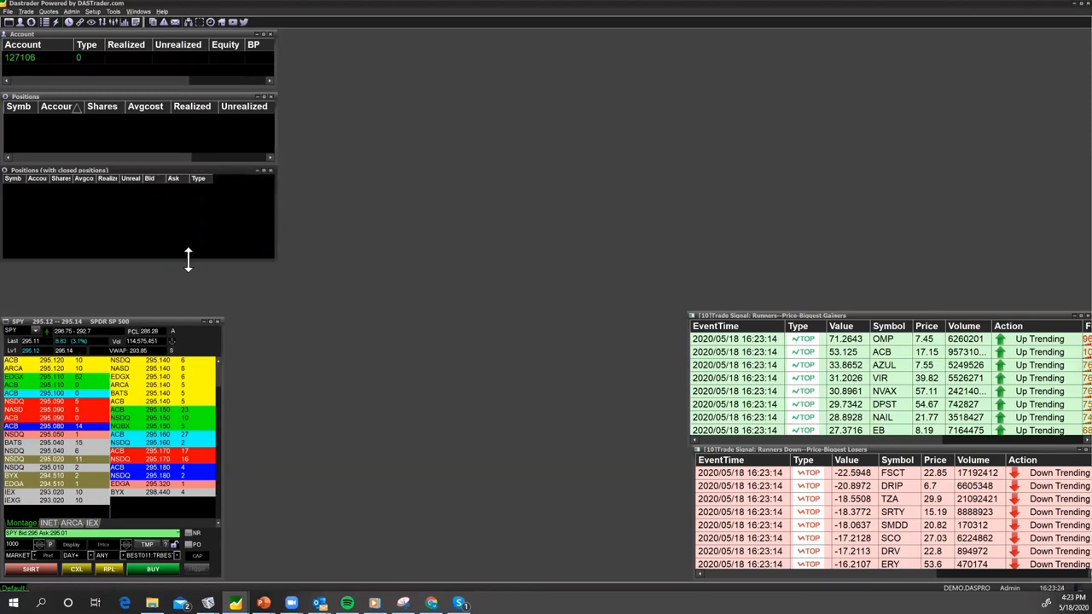
drag(189, 260, 189, 227)
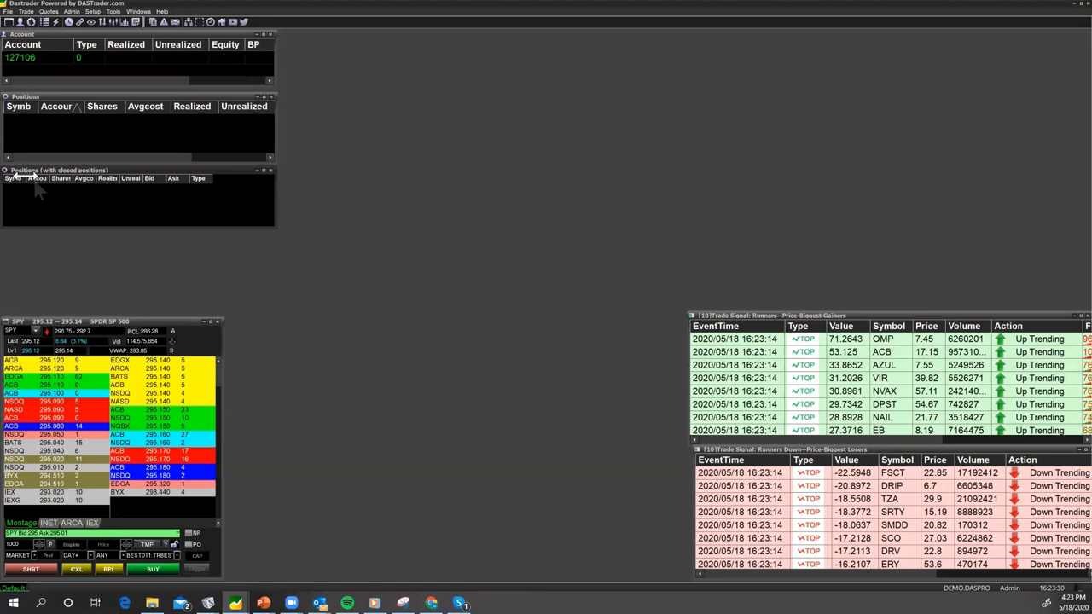
Step: Widen the Account, Shares and Avgcost columns in the Positions (with closed positions) window
drag(47, 178, 51, 179)
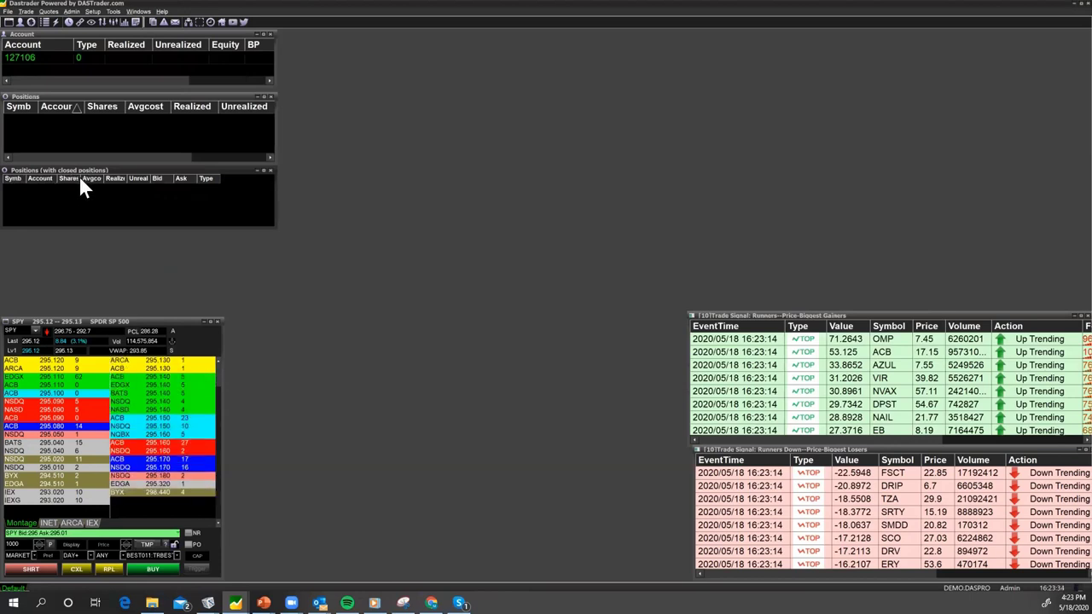
drag(80, 178, 84, 179)
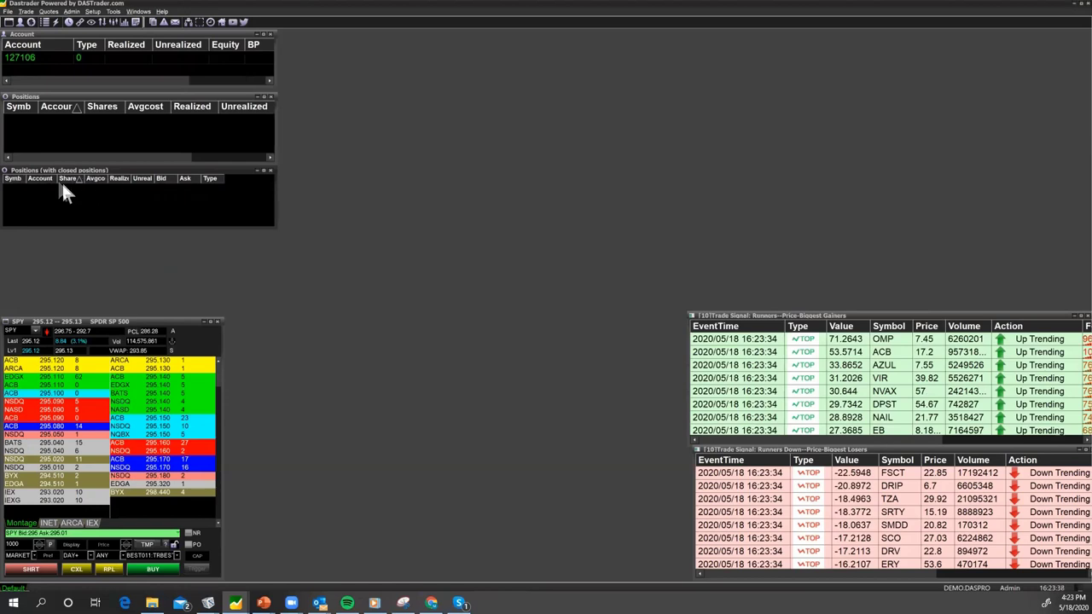
click(57, 179)
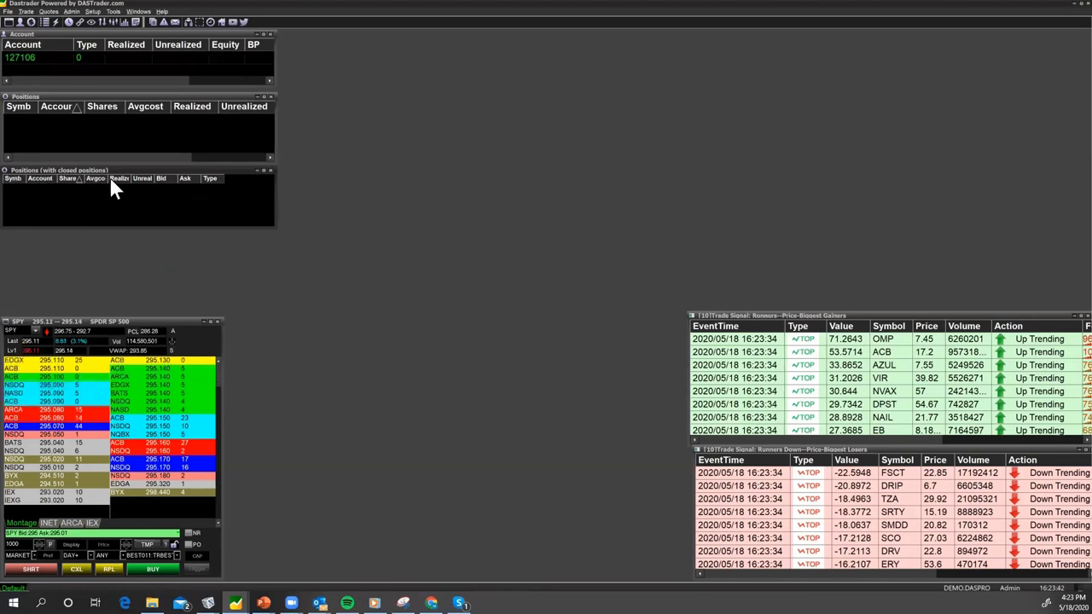
drag(105, 180, 109, 180)
Step: Configure the closed positions window's column order, moving Shares down to sit between Ask and Type
right_click(99, 190)
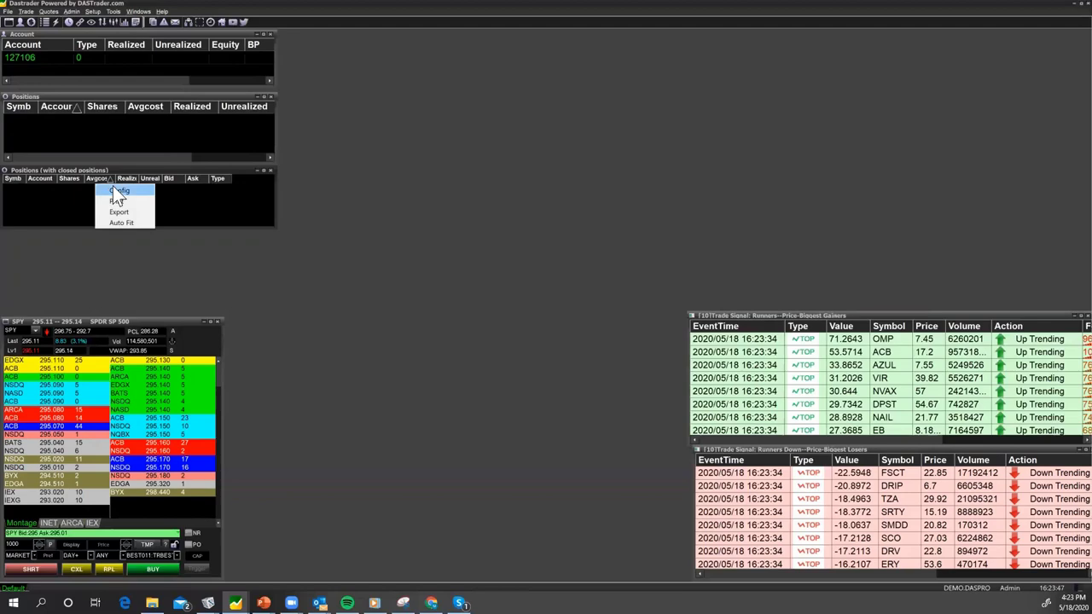
click(118, 190)
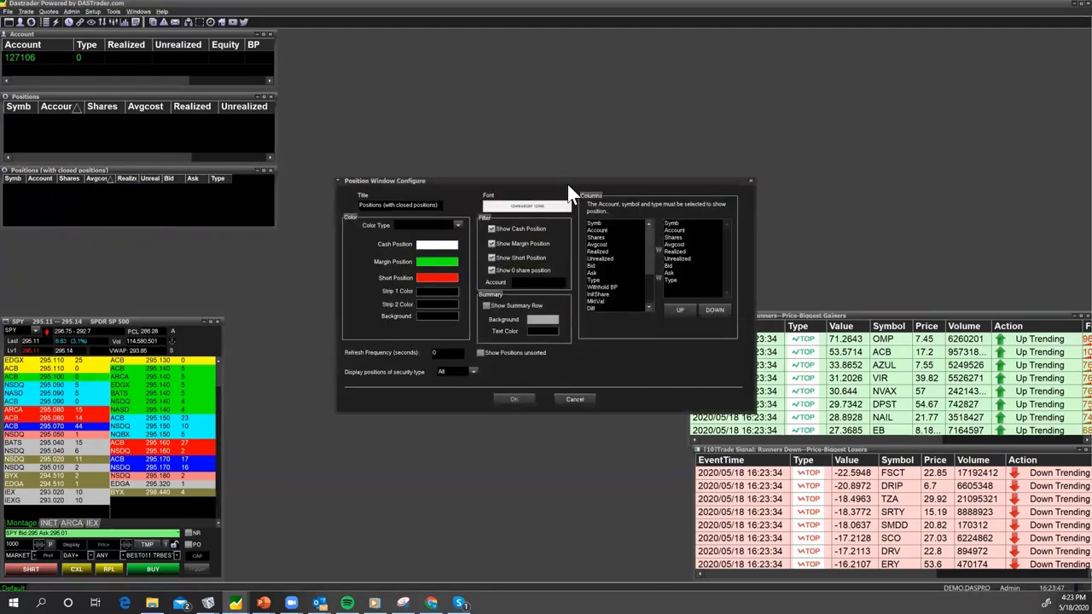
click(683, 236)
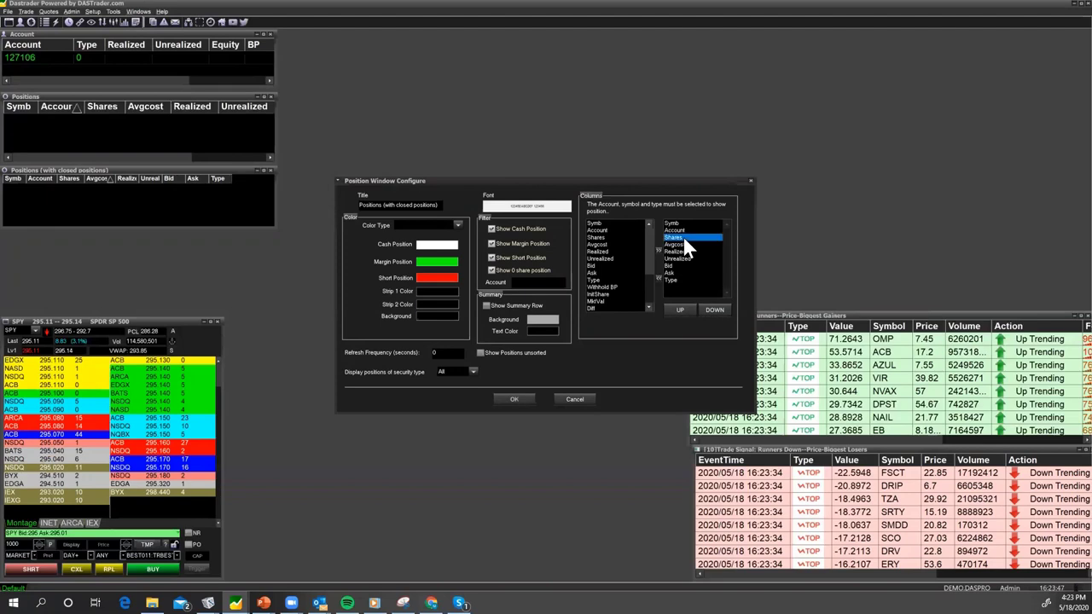
click(716, 308)
click(715, 309)
click(715, 309)
click(715, 308)
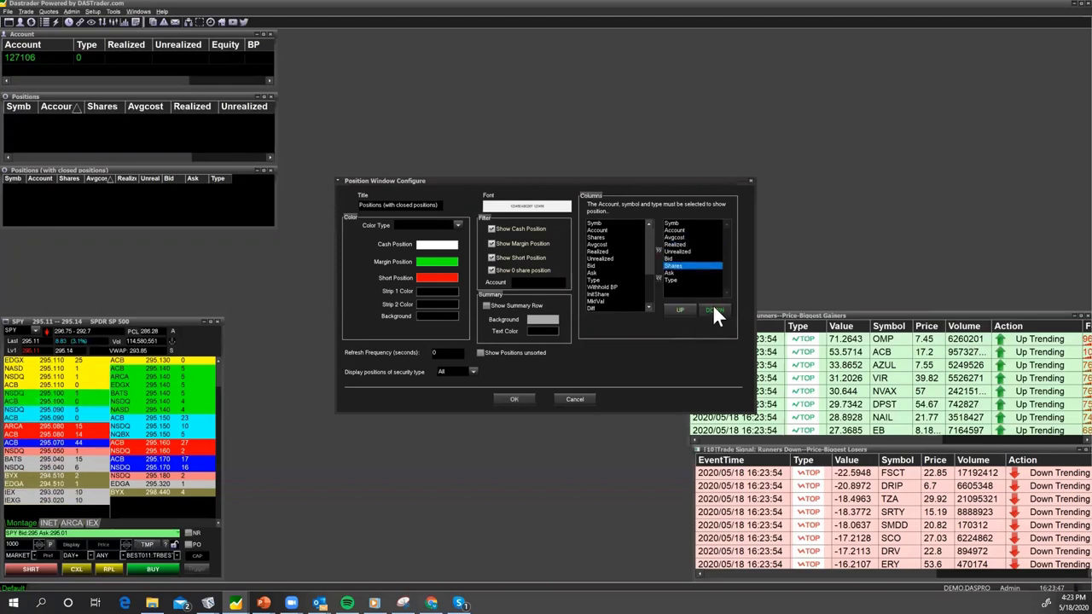
click(711, 309)
click(520, 399)
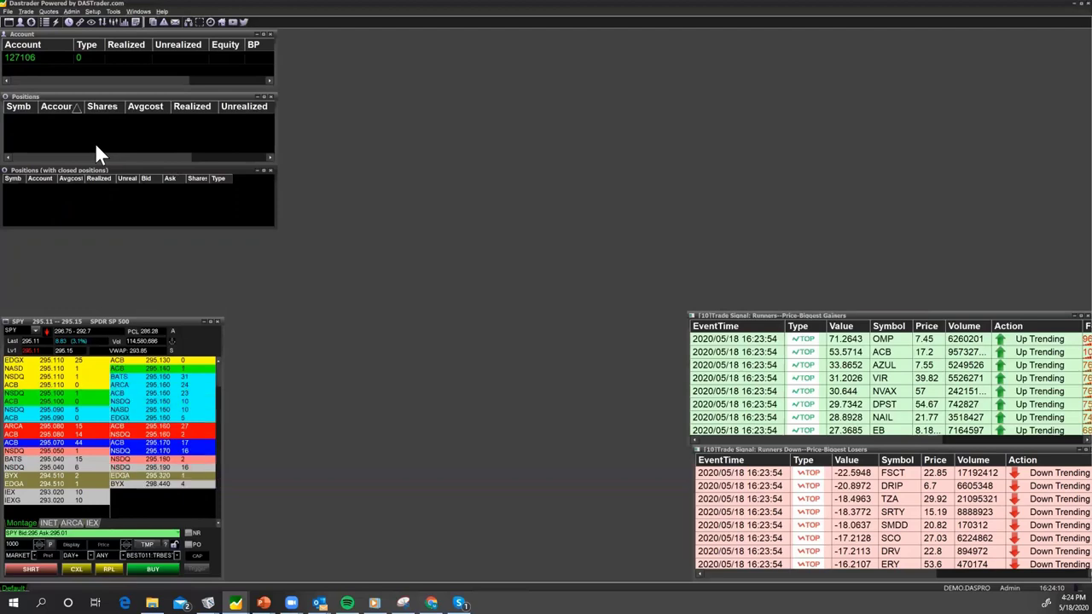
Step: Open the Orders window, close the Risers signal window covering it, and shrink Orders to a small window
click(25, 13)
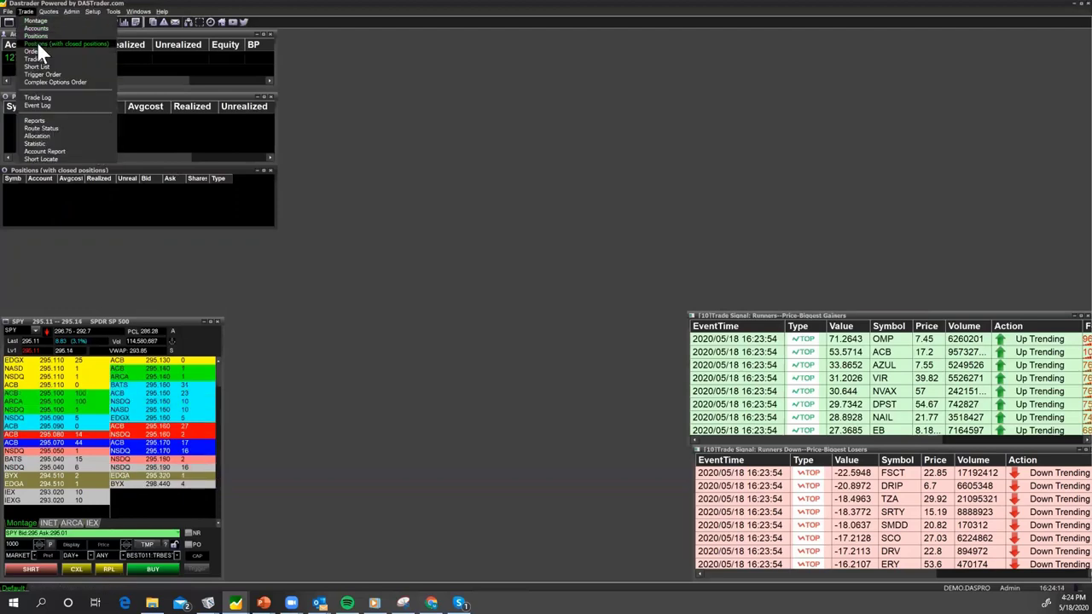
click(37, 51)
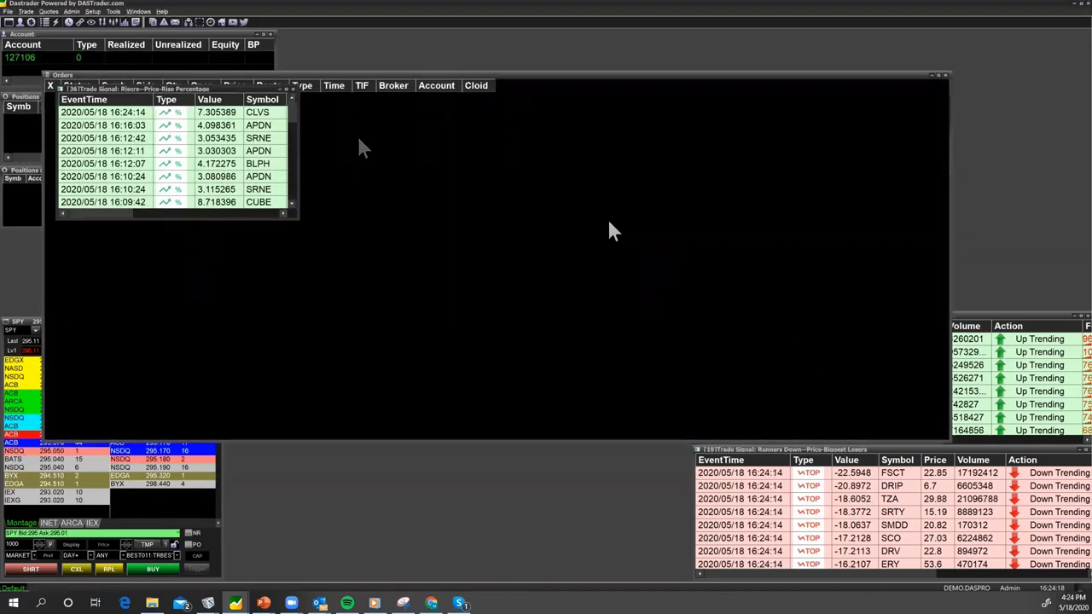
click(293, 87)
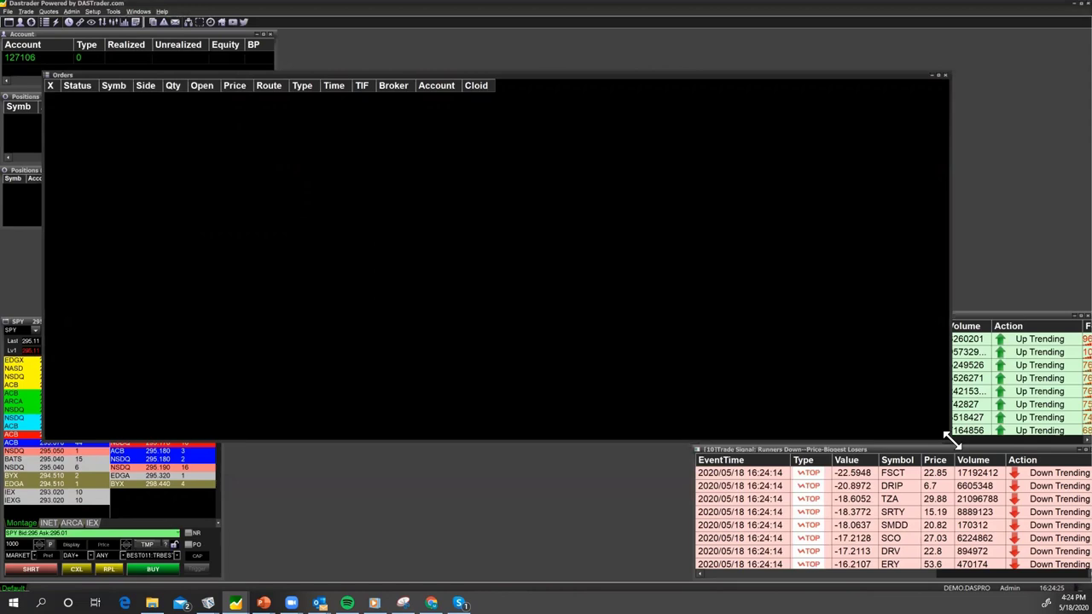
drag(950, 440, 308, 257)
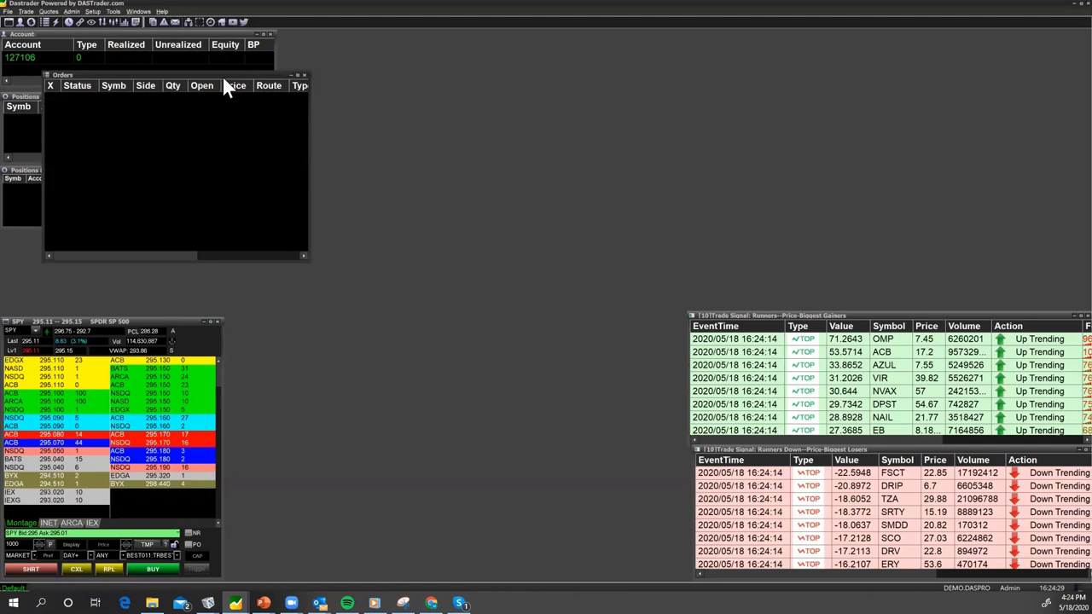
Step: Fit the Orders window between the closed positions window and the SPY Montage, matching the width of the windows above
drag(224, 79, 178, 241)
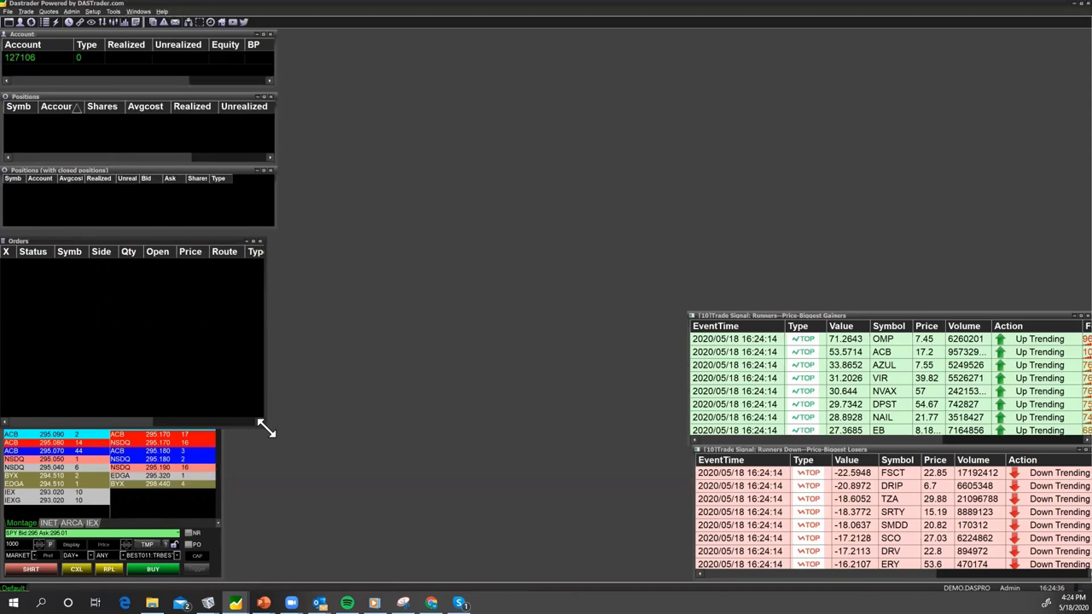
drag(266, 431, 274, 315)
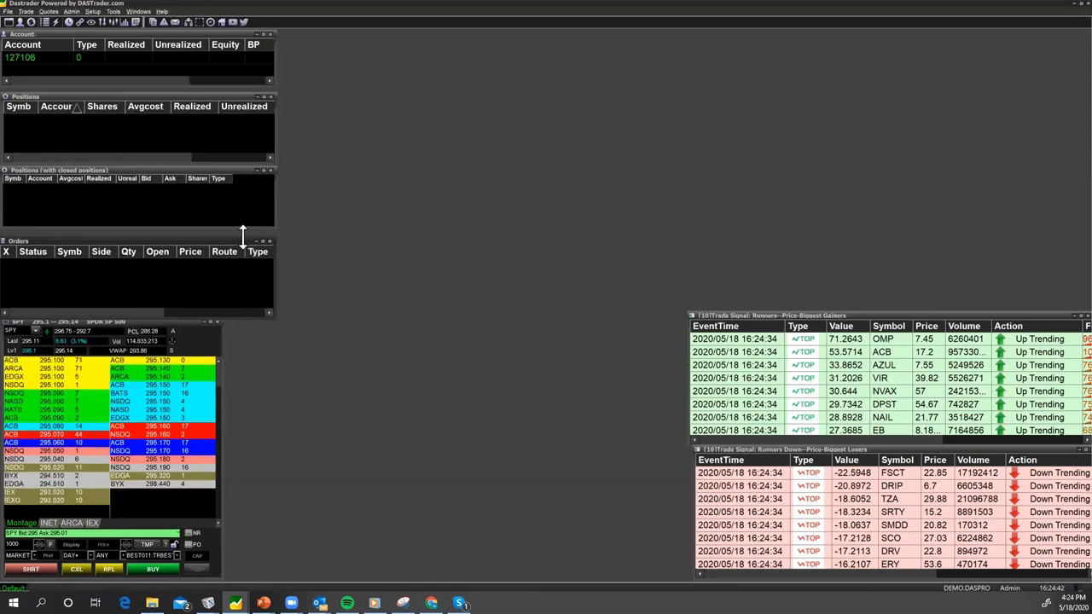
drag(242, 236, 242, 231)
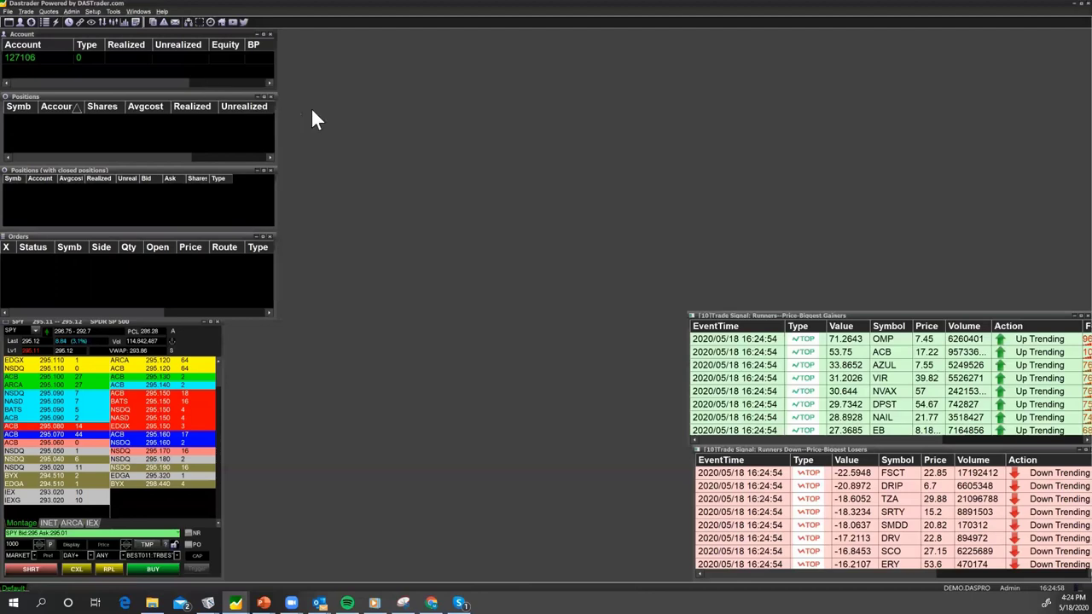
Step: Open the DJI 30 market viewer, widen its Symbol and Tick columns, and close the Fallers trade signal window covering it
click(50, 12)
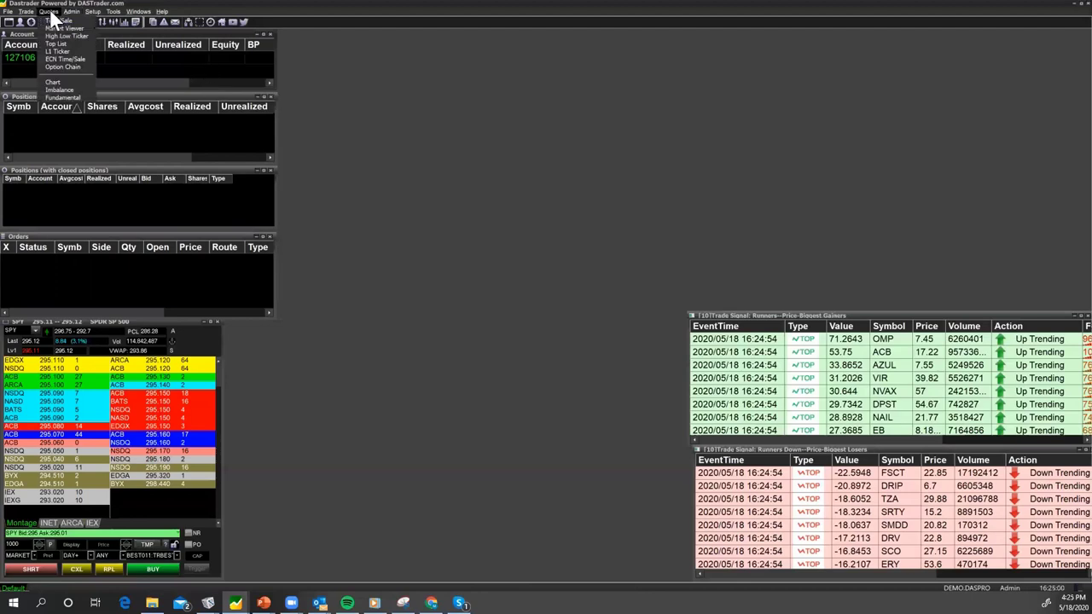
mouse_move(24, 16)
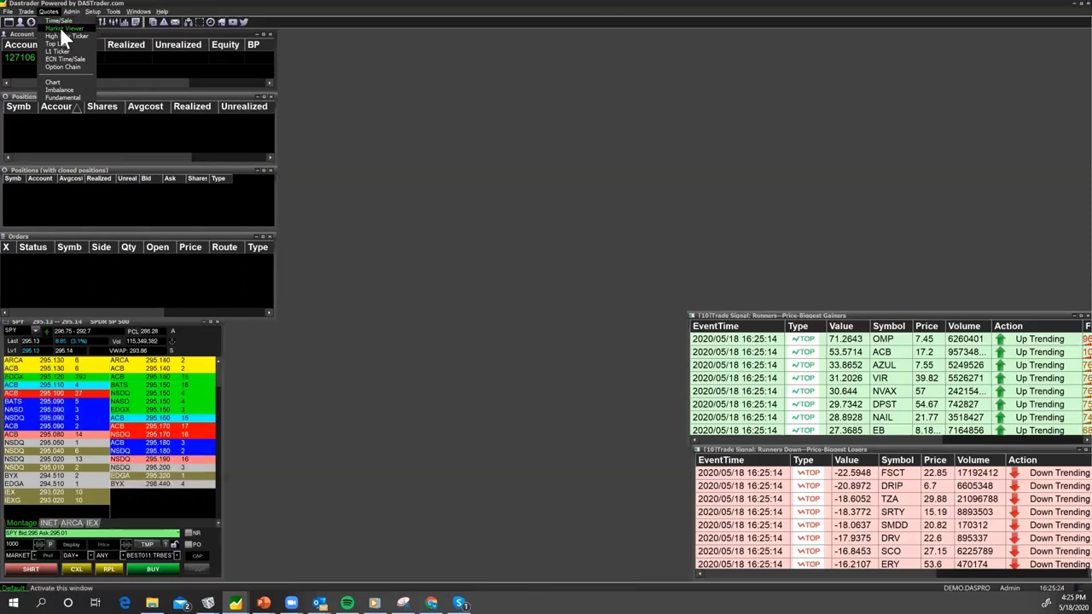
mouse_move(64, 28)
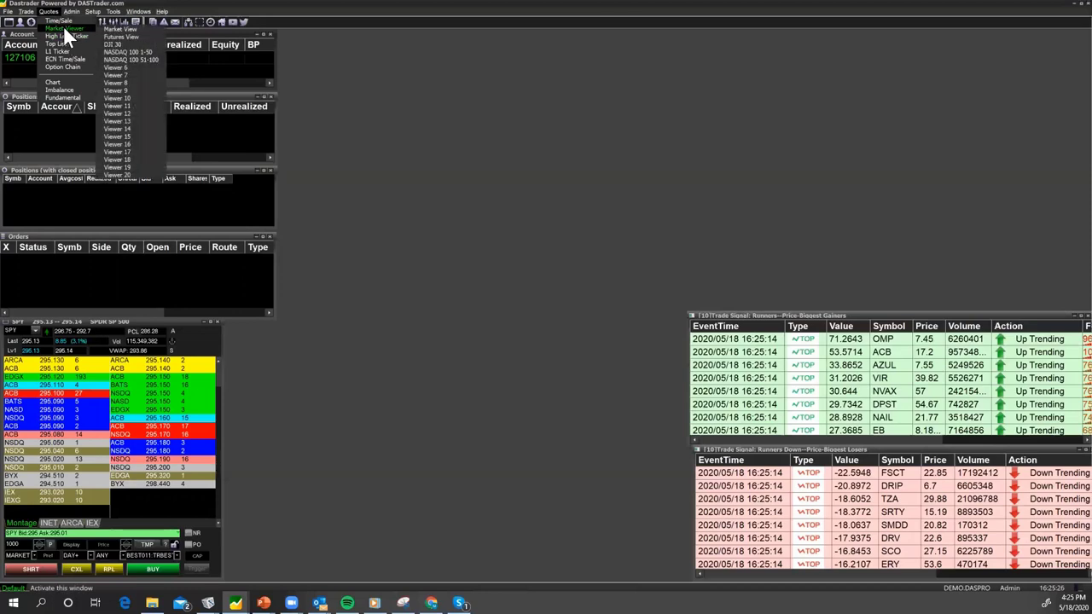
click(128, 46)
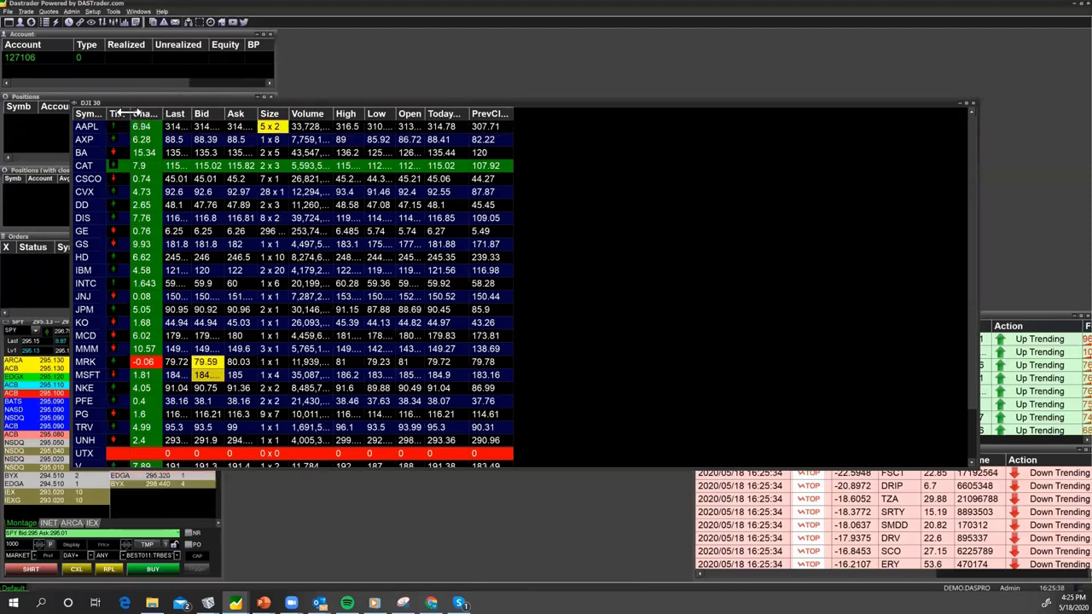
drag(127, 113, 135, 113)
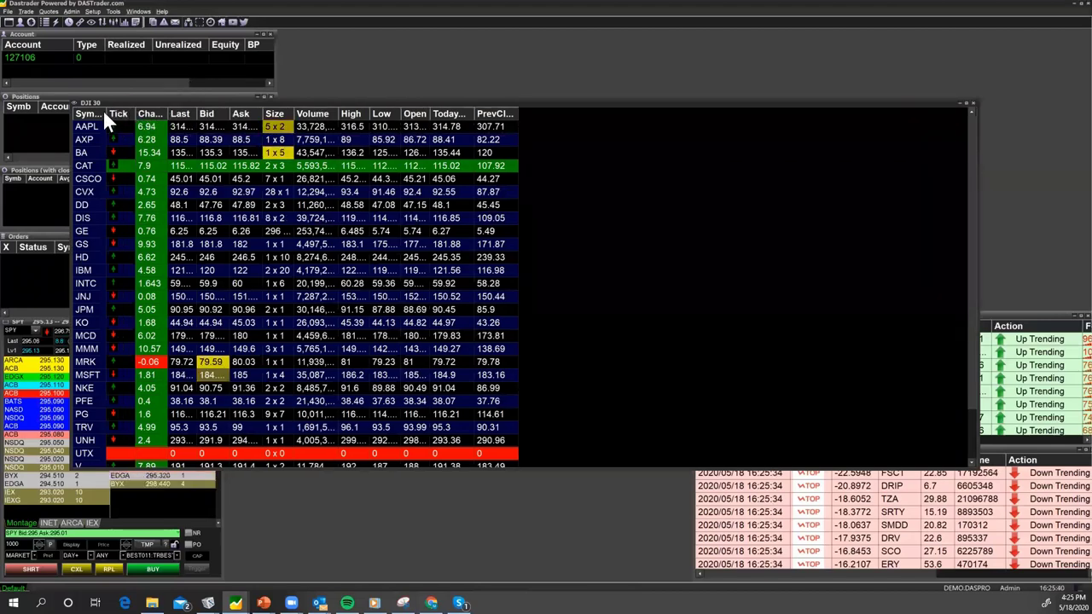
drag(106, 113, 115, 113)
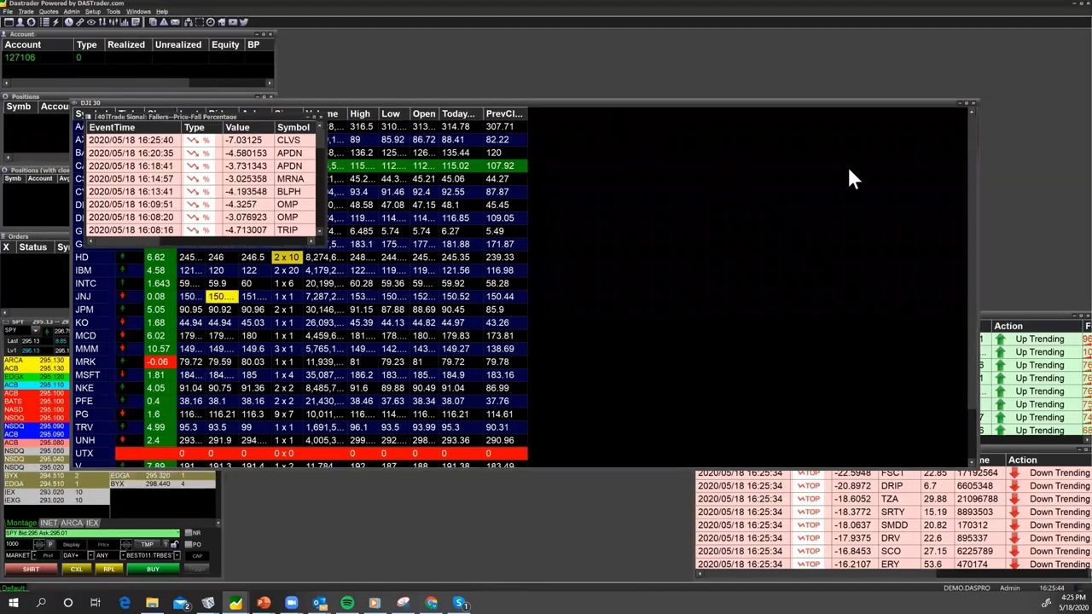
click(320, 115)
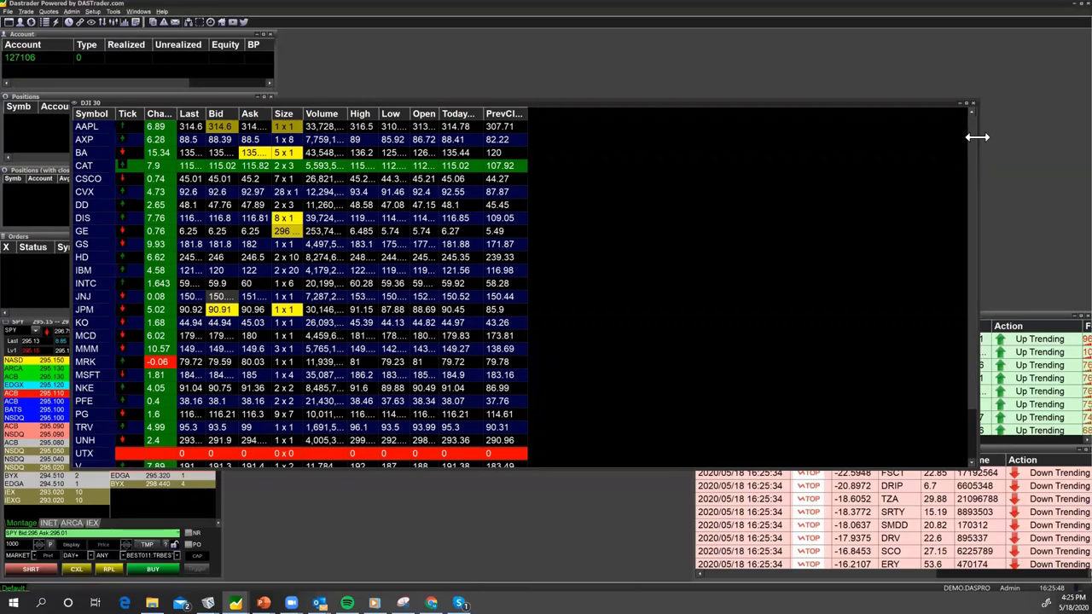
Step: Narrow the DJI 30 window to its Symbol, Tick, Change and Last columns, shorten it, and place it beside the two Runners signal windows
drag(977, 136, 217, 103)
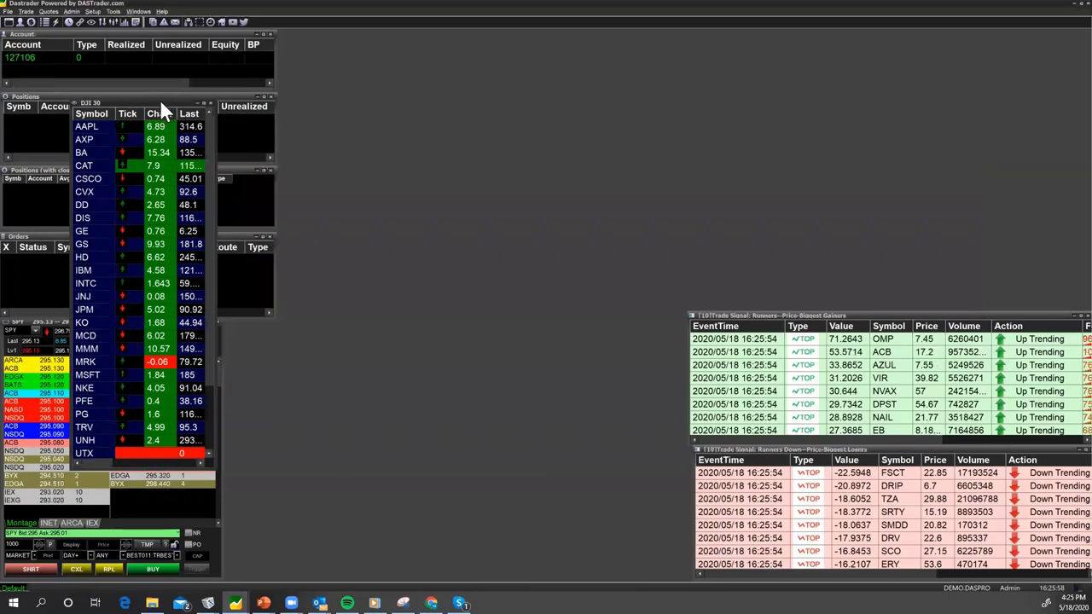
drag(160, 100, 311, 208)
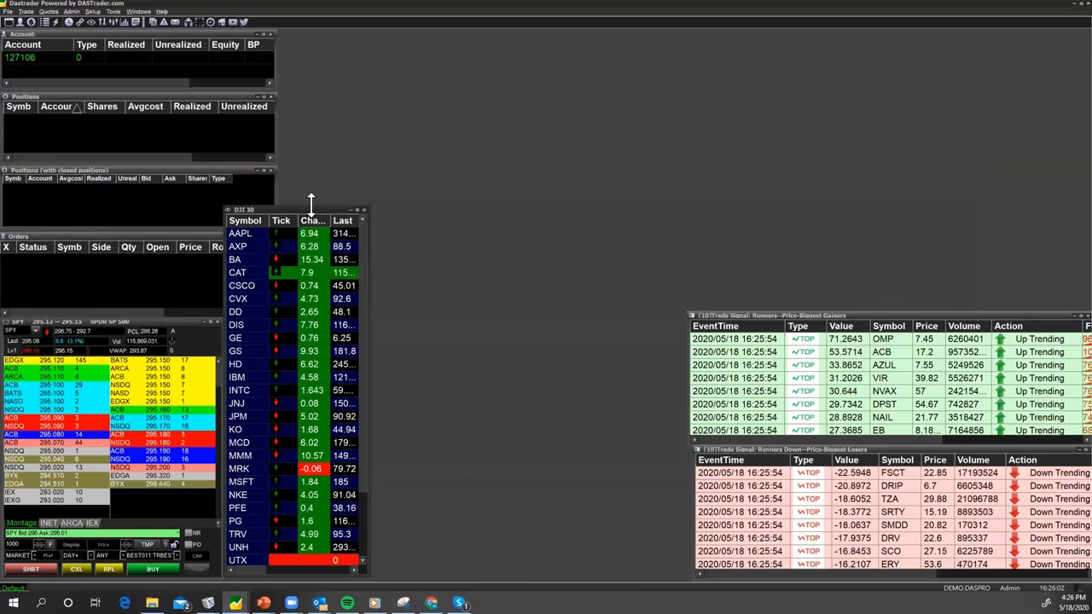
drag(312, 205, 340, 313)
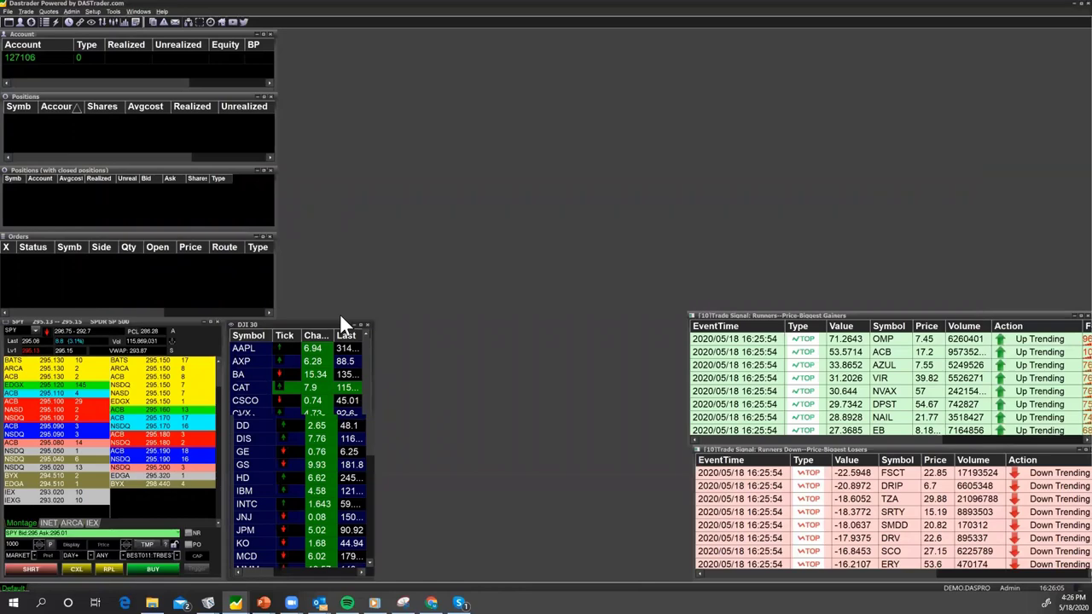
drag(340, 316, 628, 320)
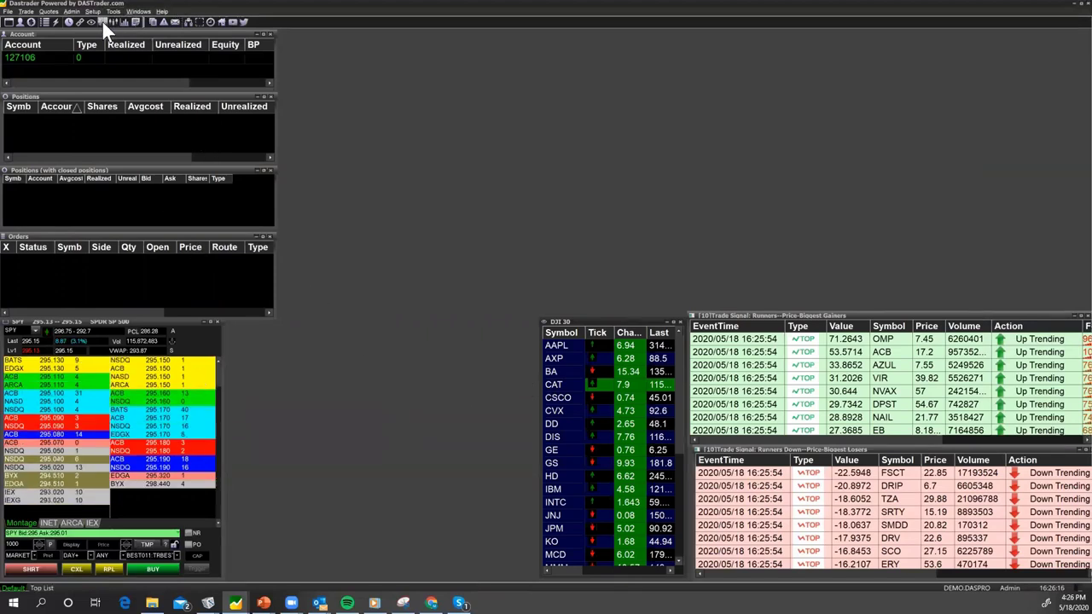
Step: Open a Time/Sale window, place it directly beside the SPY Montage, and stretch it to the Montage's full height
click(49, 12)
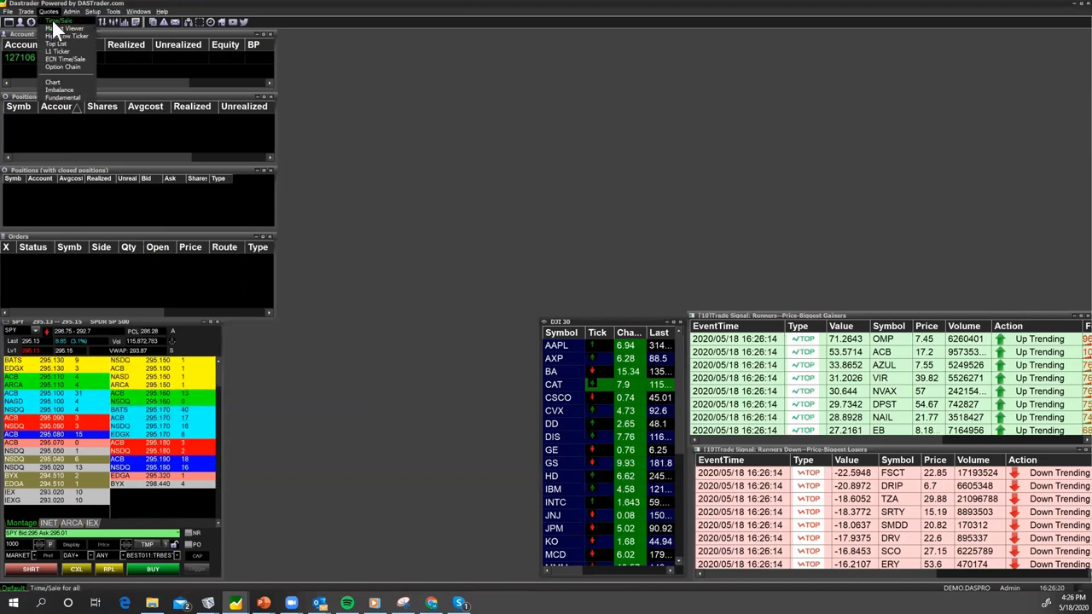
click(52, 20)
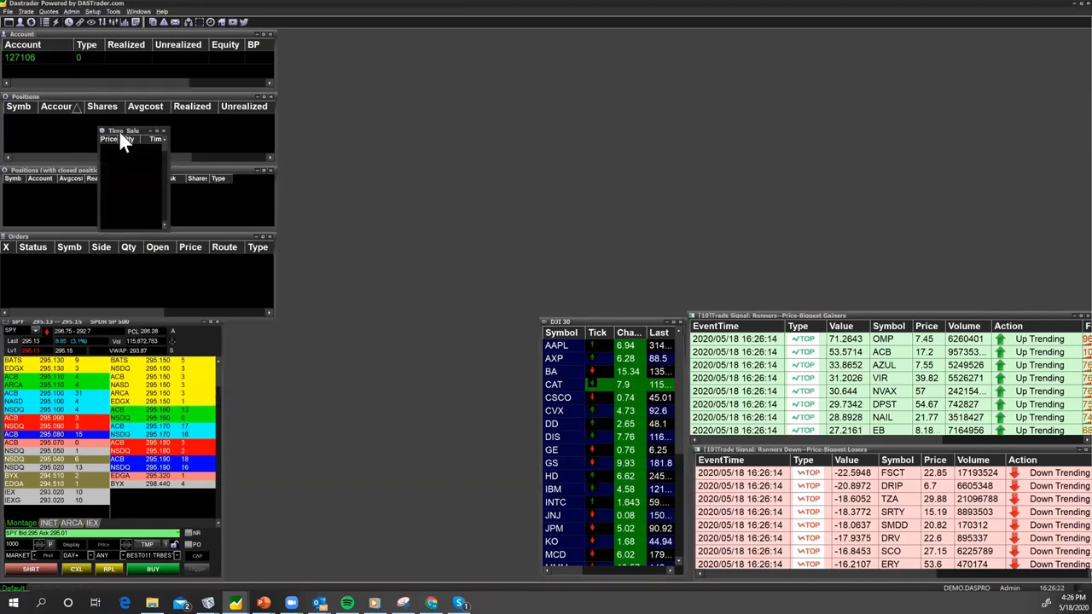
drag(119, 133, 130, 139)
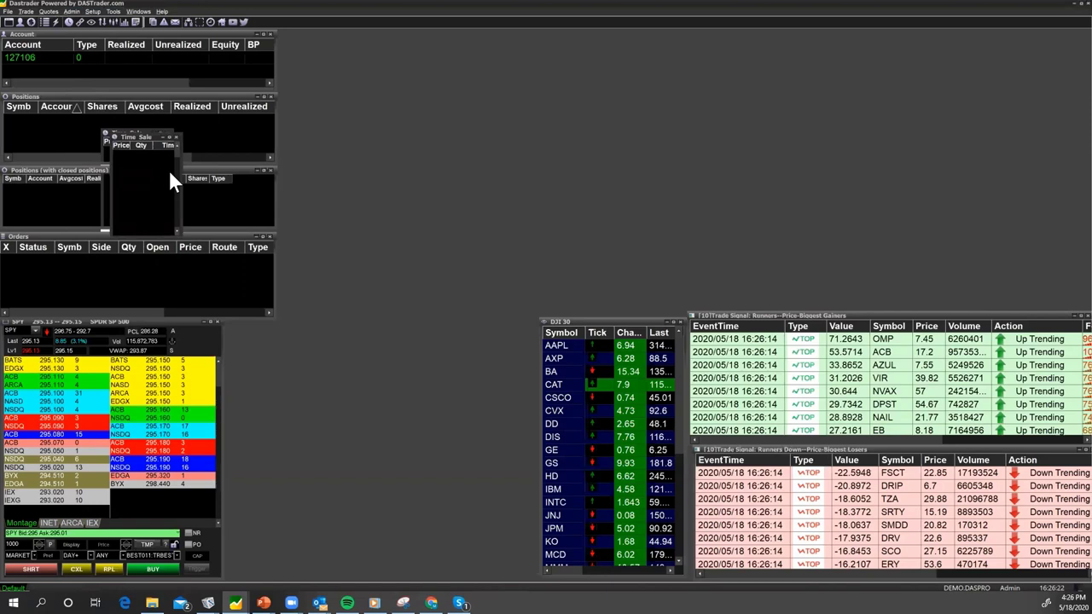
drag(130, 139, 251, 328)
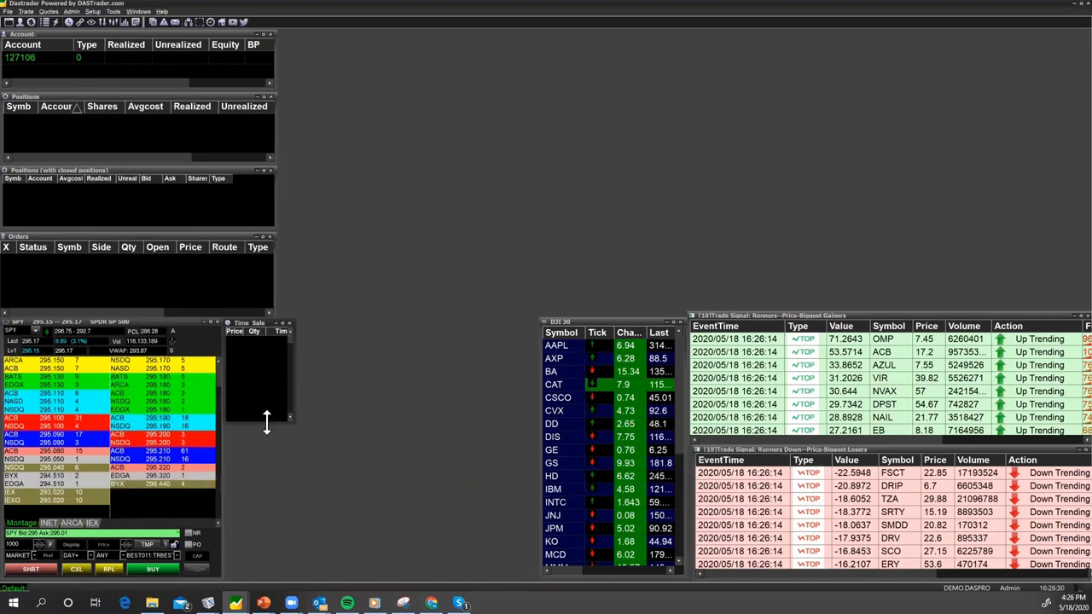
drag(266, 418, 263, 577)
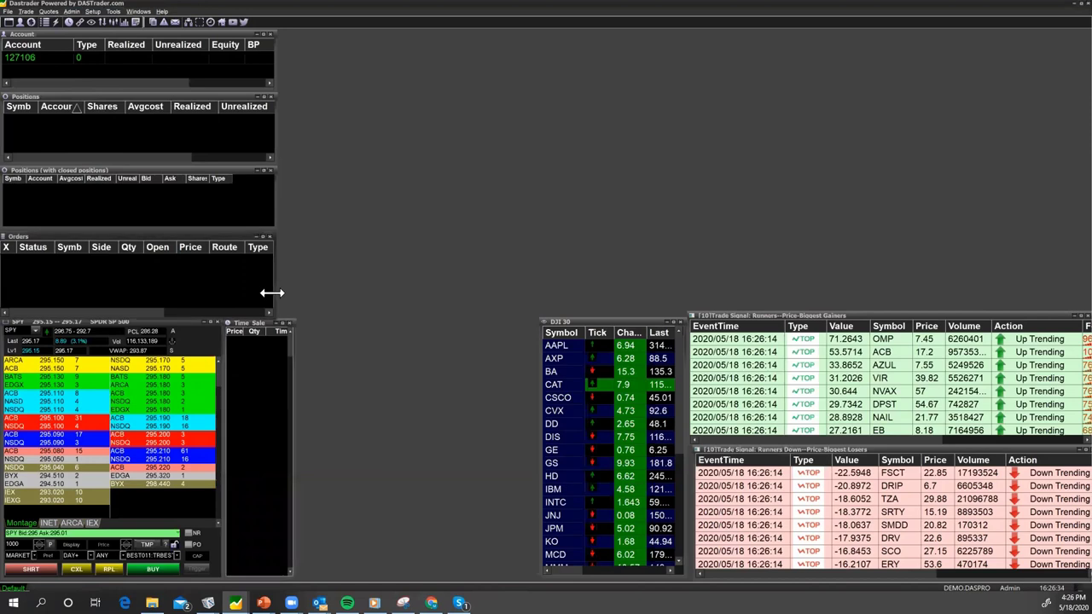
Step: Widen the Orders, closed positions, Positions and Account windows to the Time/Sale window's outer edge, and close the Fallers signal window
drag(271, 292, 291, 285)
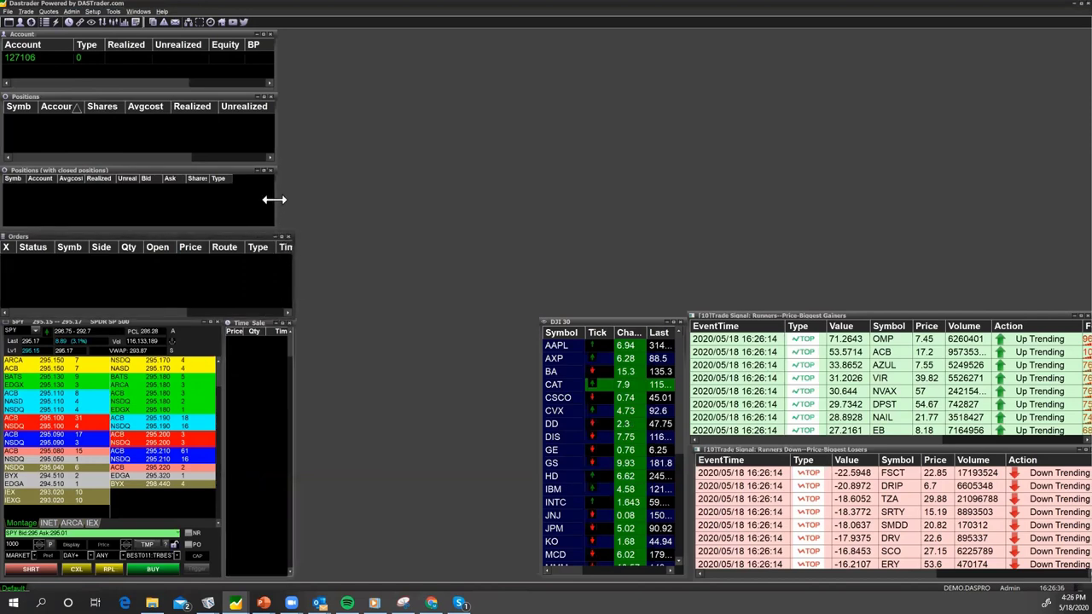
drag(274, 200, 292, 200)
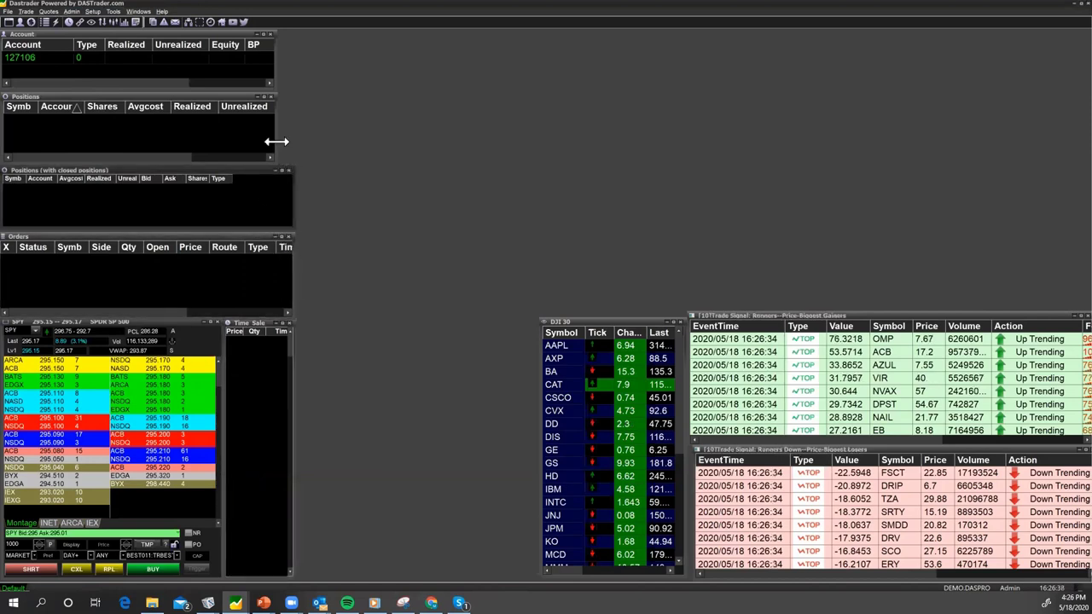
drag(274, 142, 293, 141)
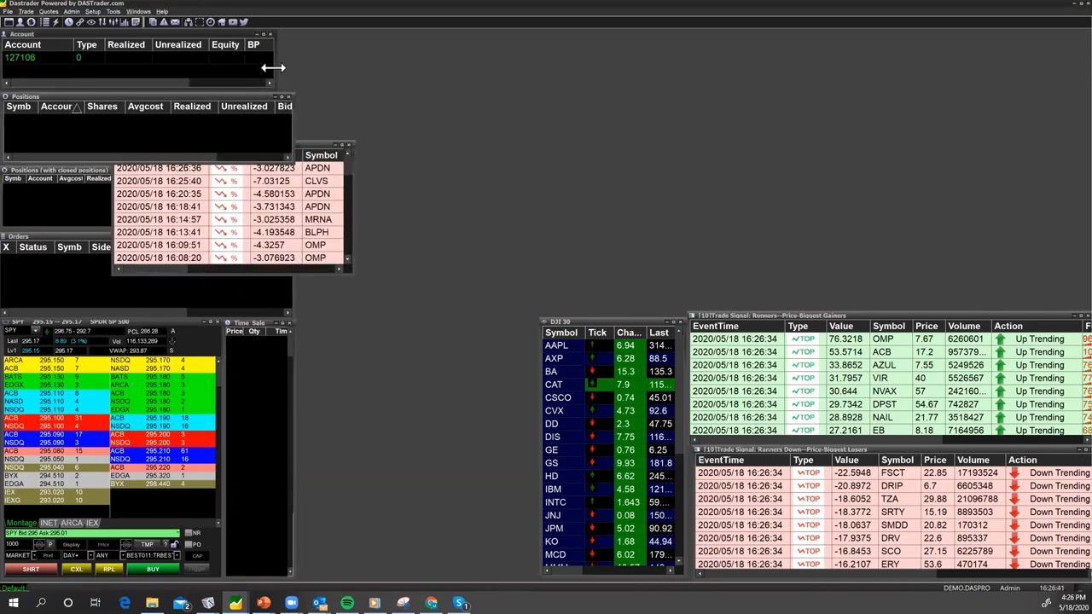
drag(273, 67, 291, 68)
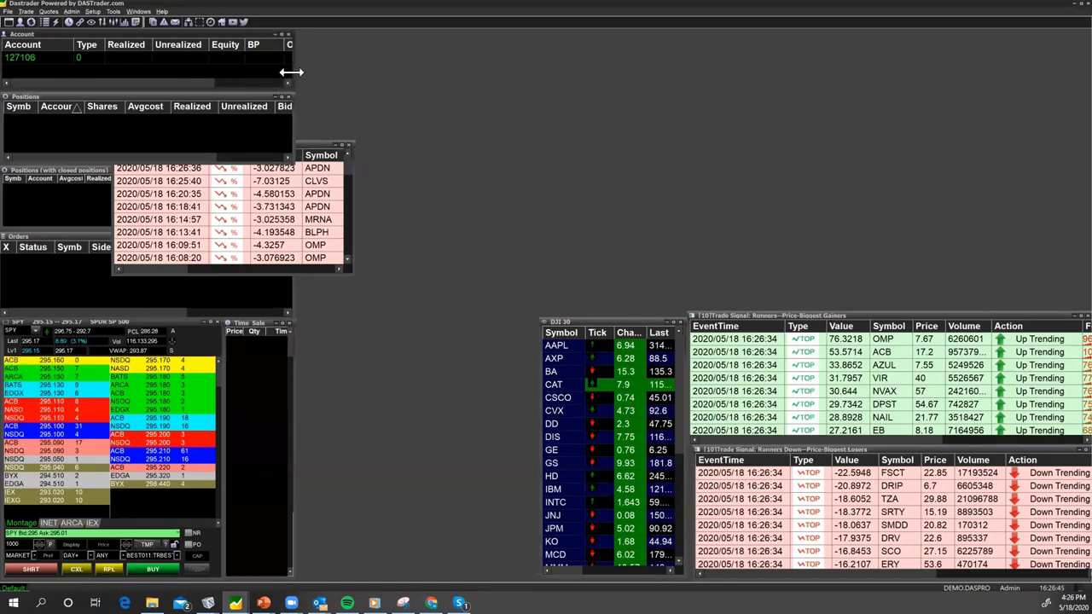
click(349, 142)
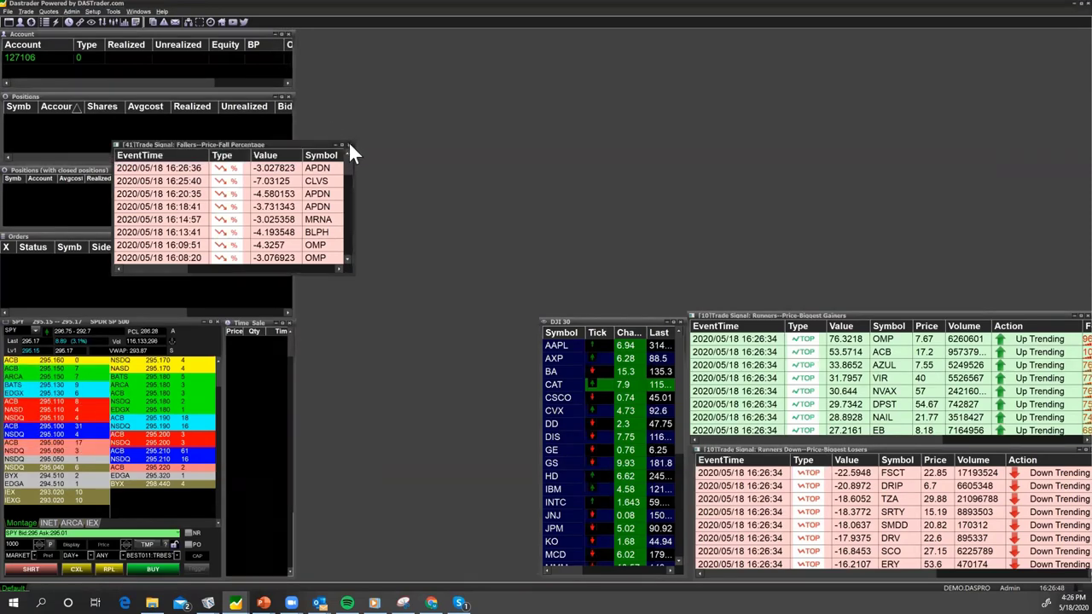
click(349, 143)
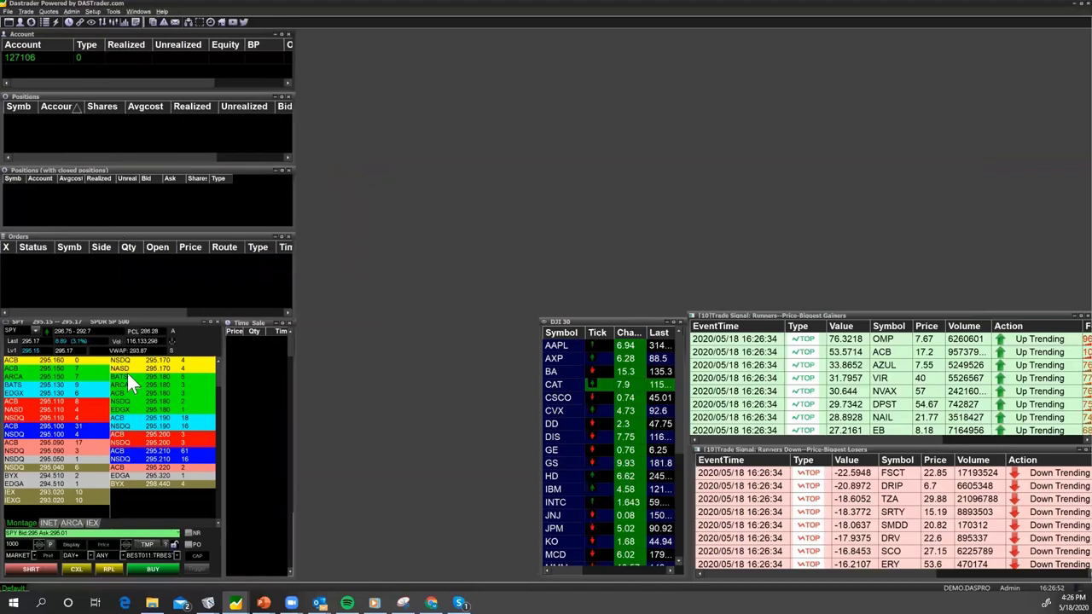
Step: Link the SPY Montage to the Time/Sale window, and narrow its Qty column to give the Time column more room
click(172, 339)
drag(172, 339, 250, 365)
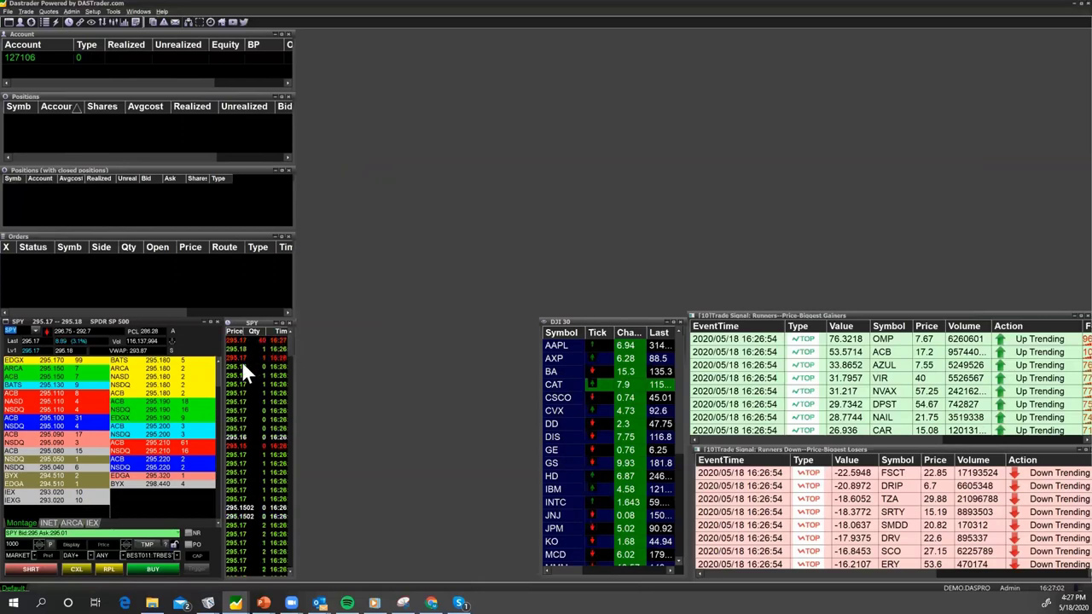
drag(269, 331, 260, 332)
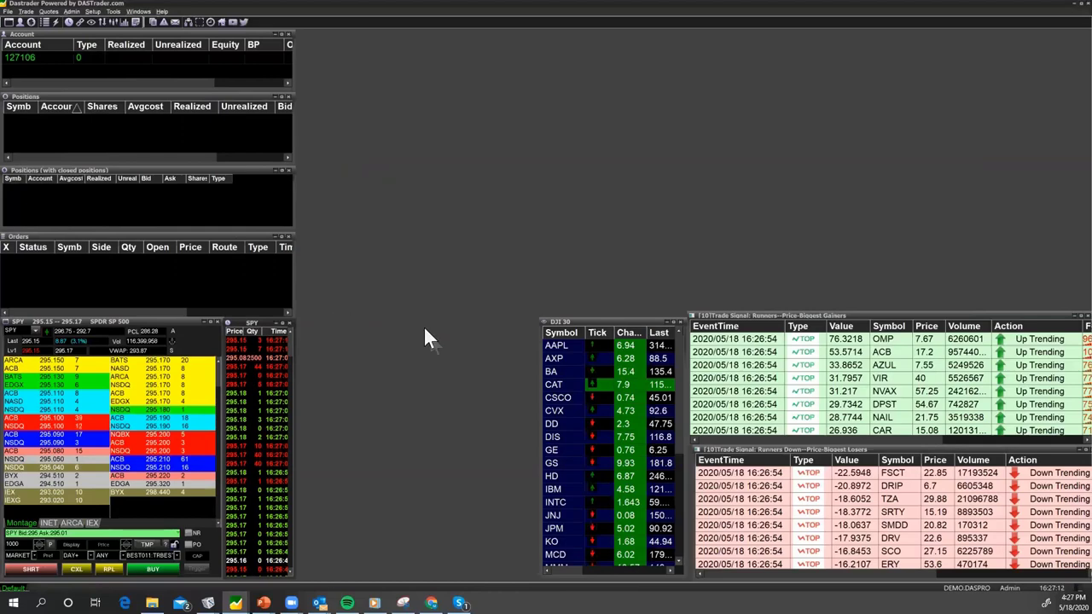
Step: Load AAPL, AXP, BA and CAT from the DJI 30 list one after another into the linked Montage and Time/Sale windows
click(559, 344)
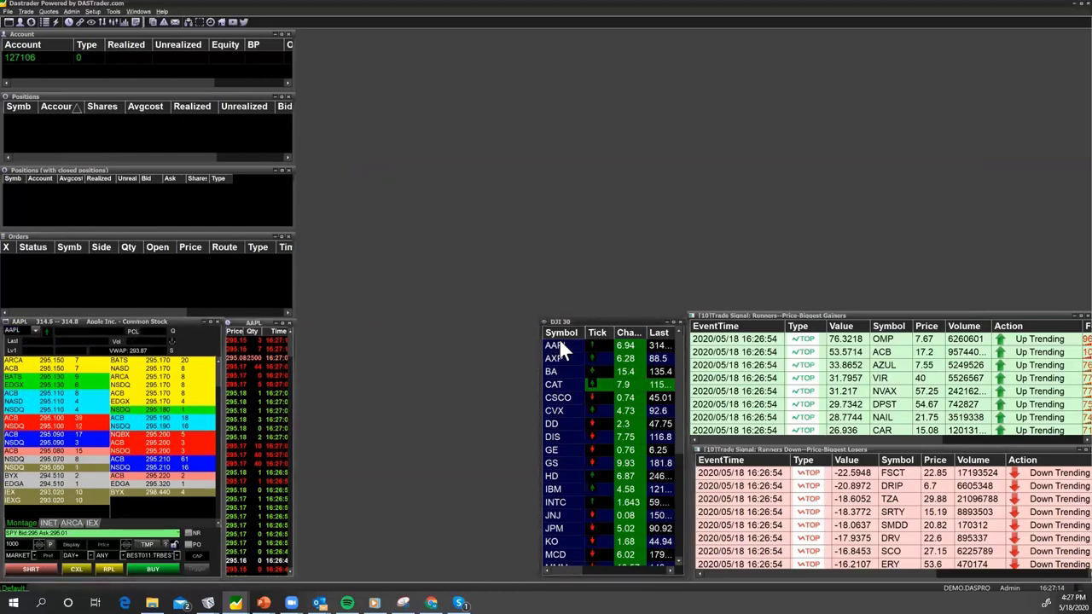
click(559, 357)
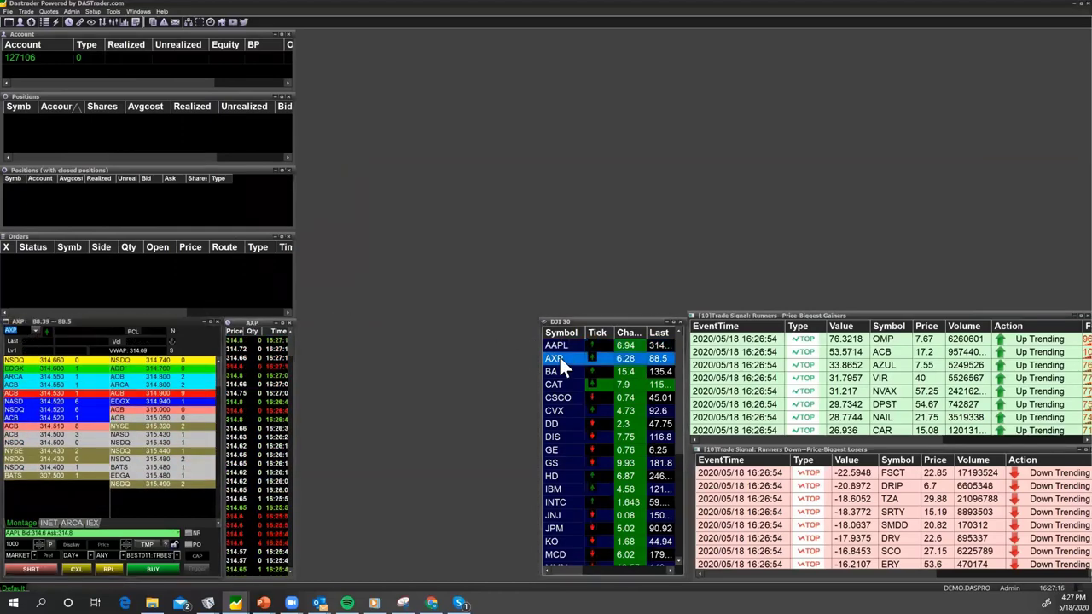
click(556, 372)
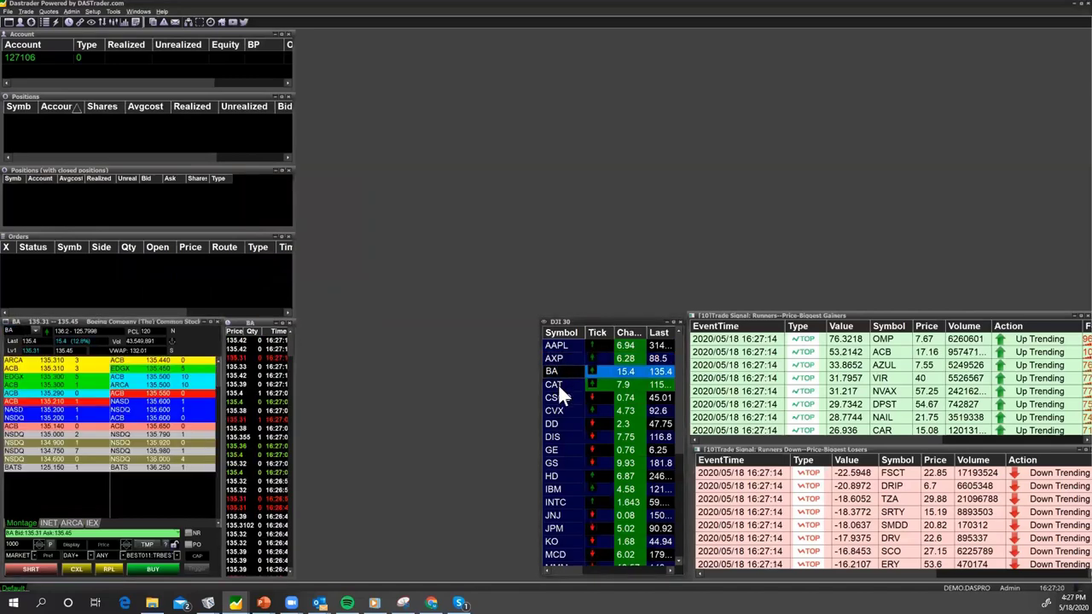
click(558, 384)
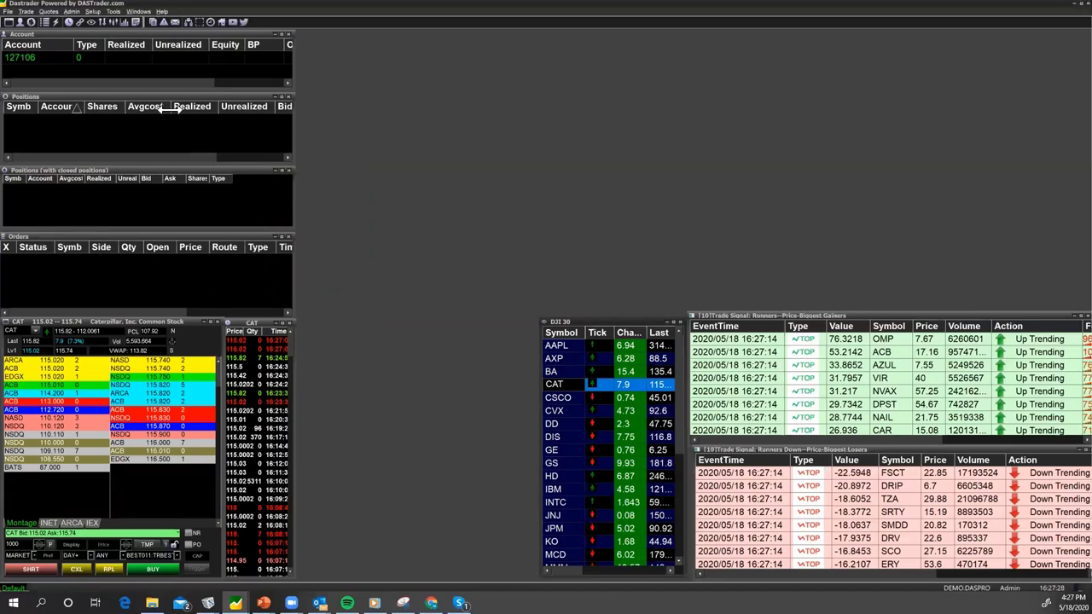
Step: Open a new chart window and move it up into the empty area beside the Account window
click(26, 13)
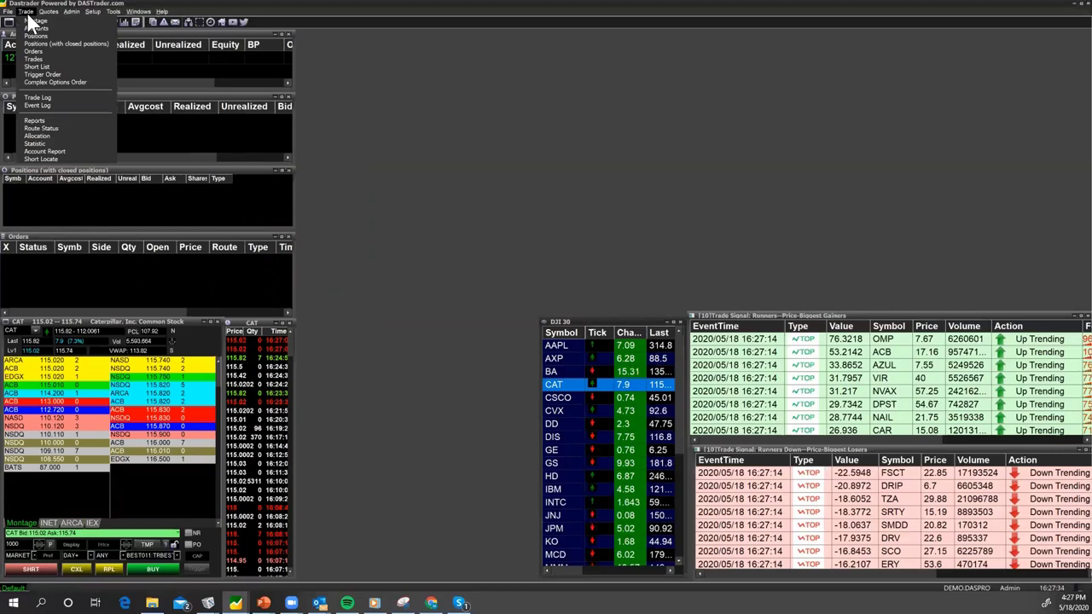
mouse_move(49, 15)
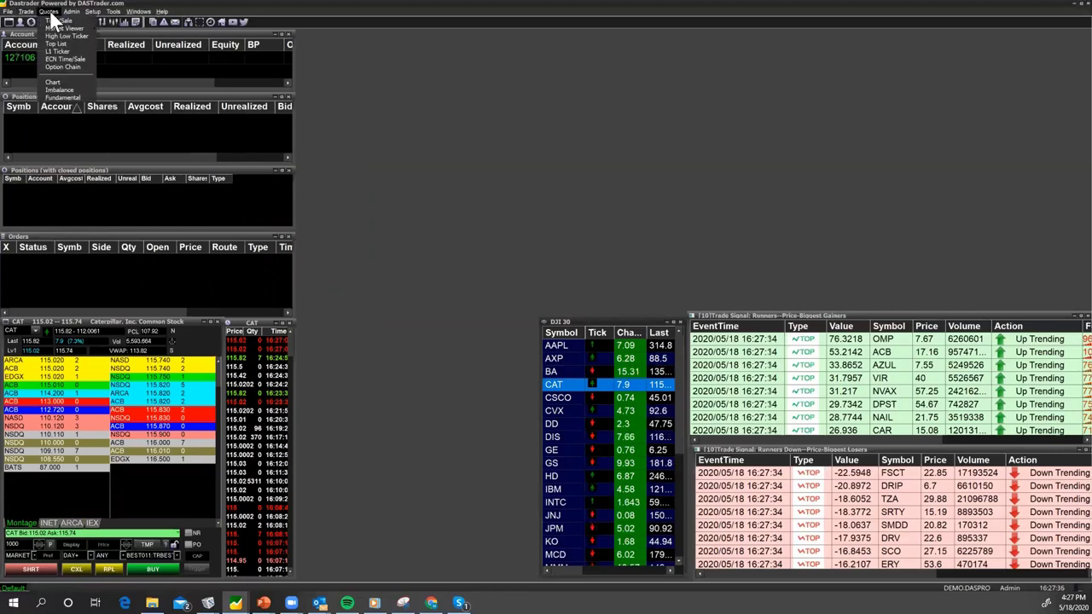
click(50, 14)
click(50, 14)
click(67, 83)
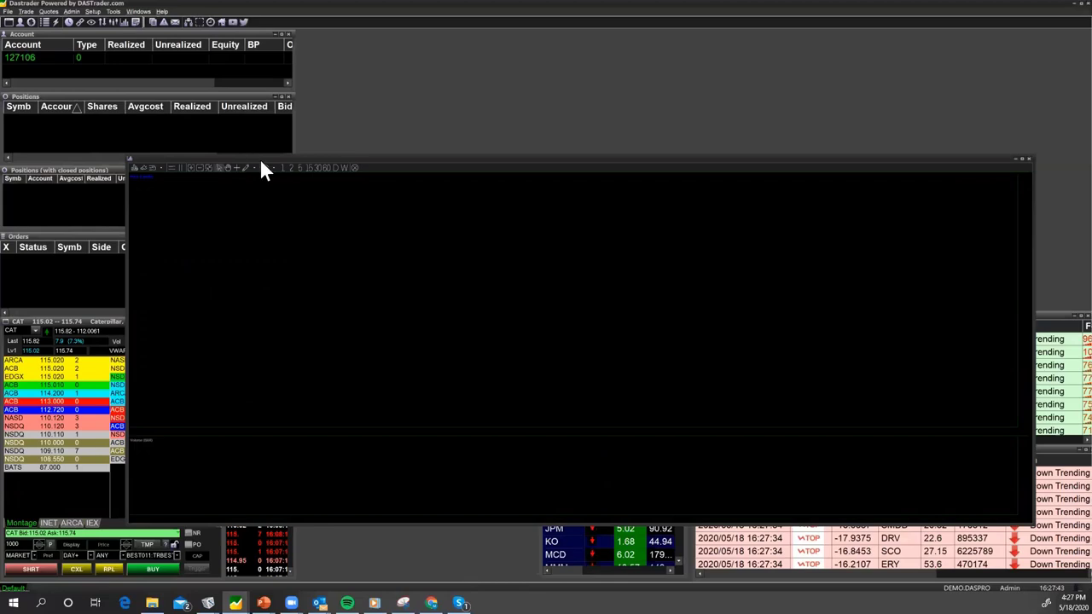
drag(262, 162, 312, 90)
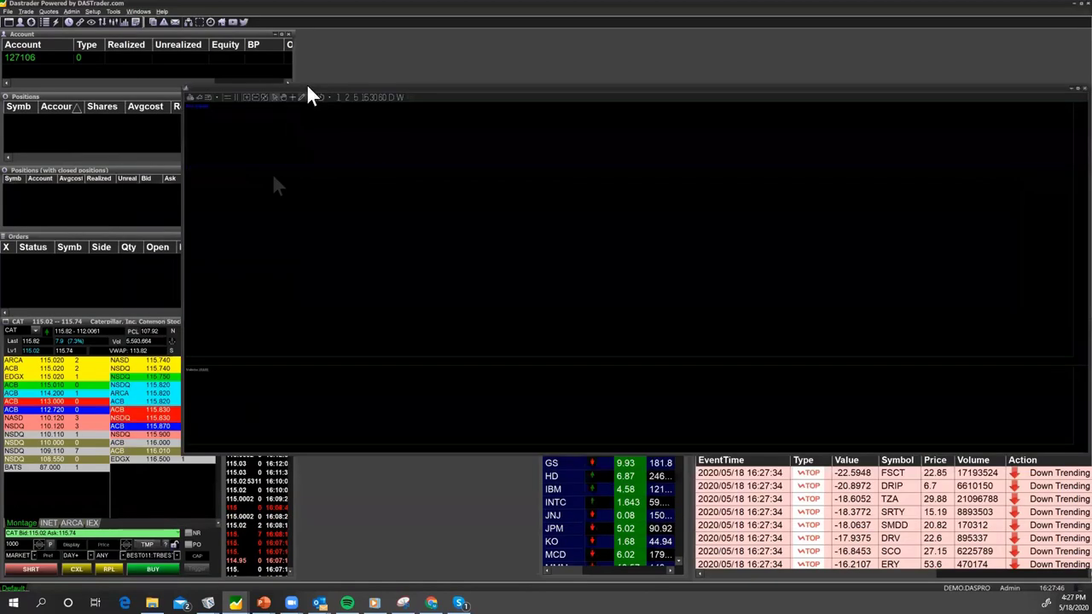
Step: Link the CAT Montage to the new chart window and zoom in on its 1-minute candles
click(174, 348)
drag(174, 350, 231, 247)
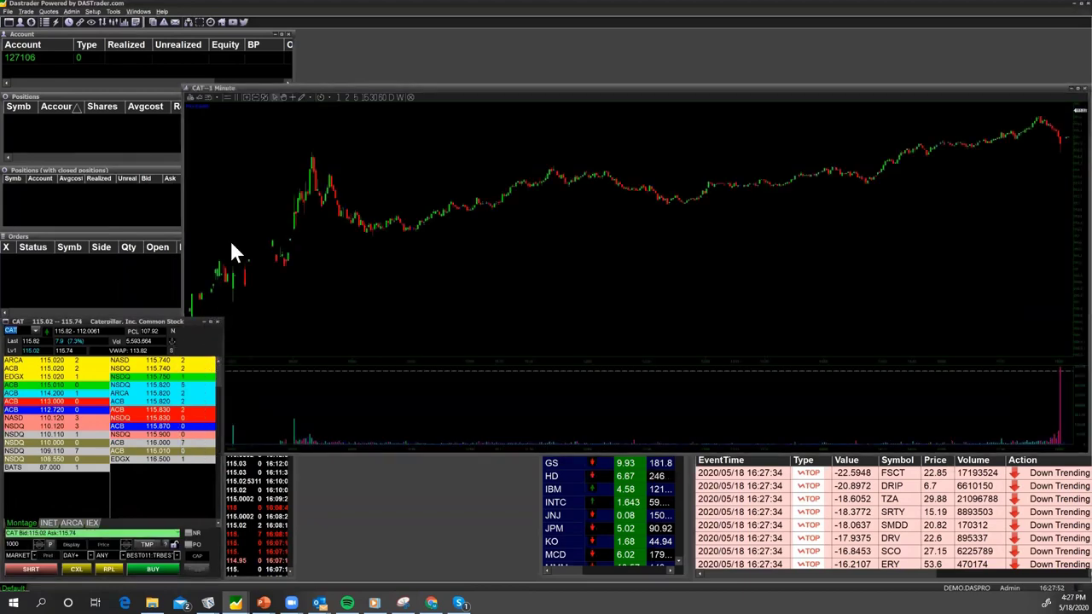
click(257, 194)
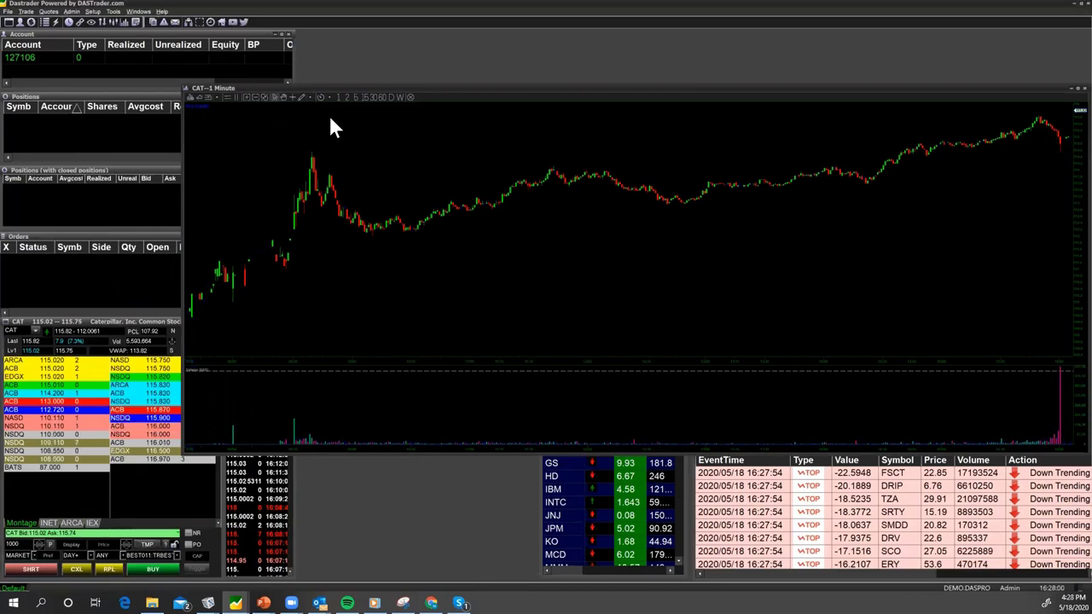
scroll(333, 128, up, 3)
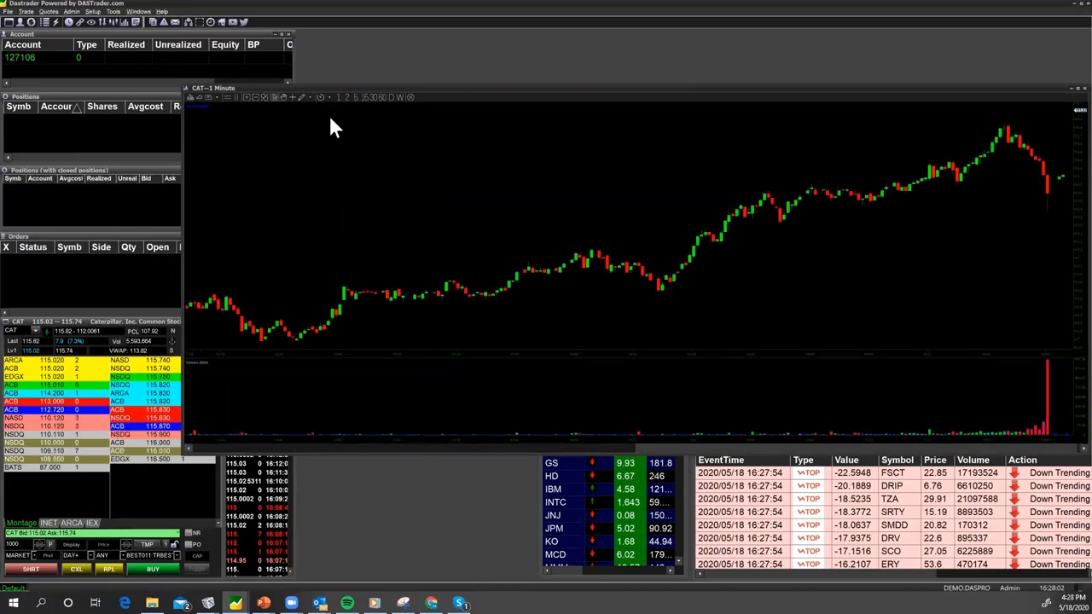
Step: Load the saved MikeChart.cst chart settings into the CAT 1-minute chart
scroll(333, 128, up, 3)
scroll(333, 128, down, 2)
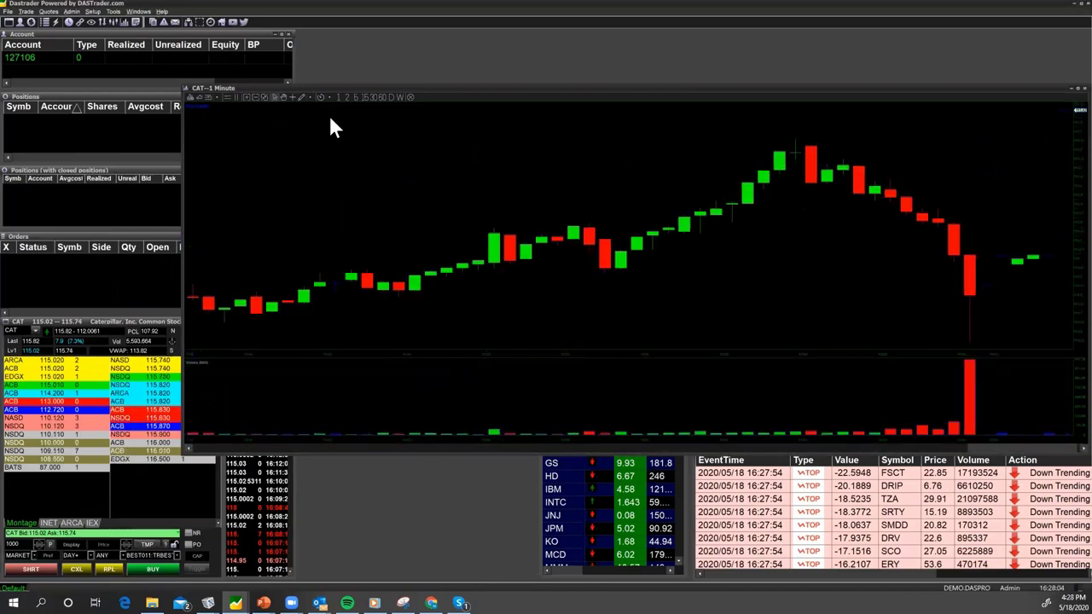
right_click(268, 161)
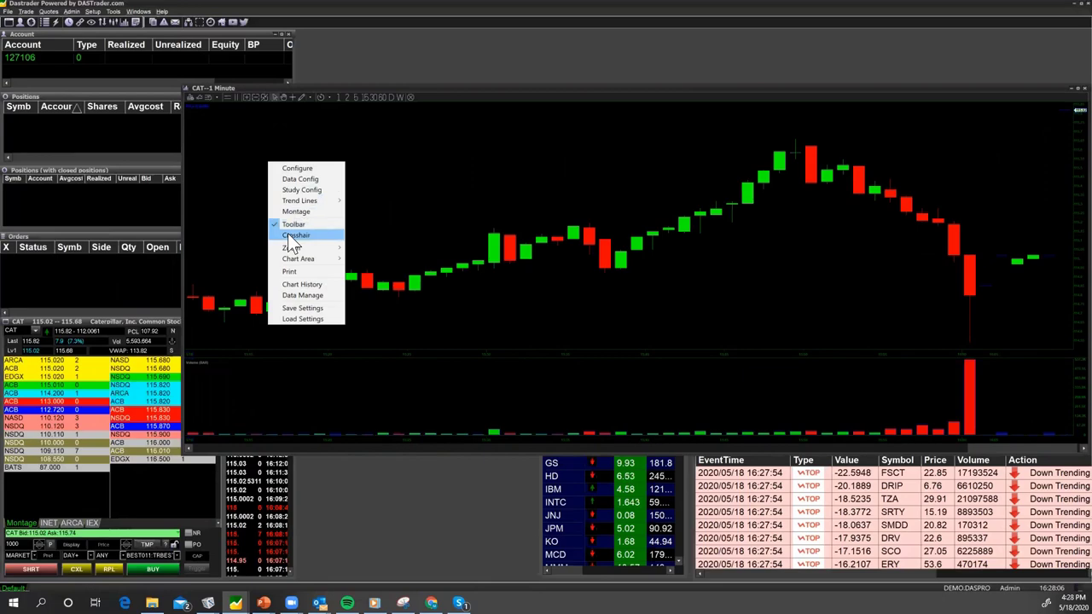
click(303, 318)
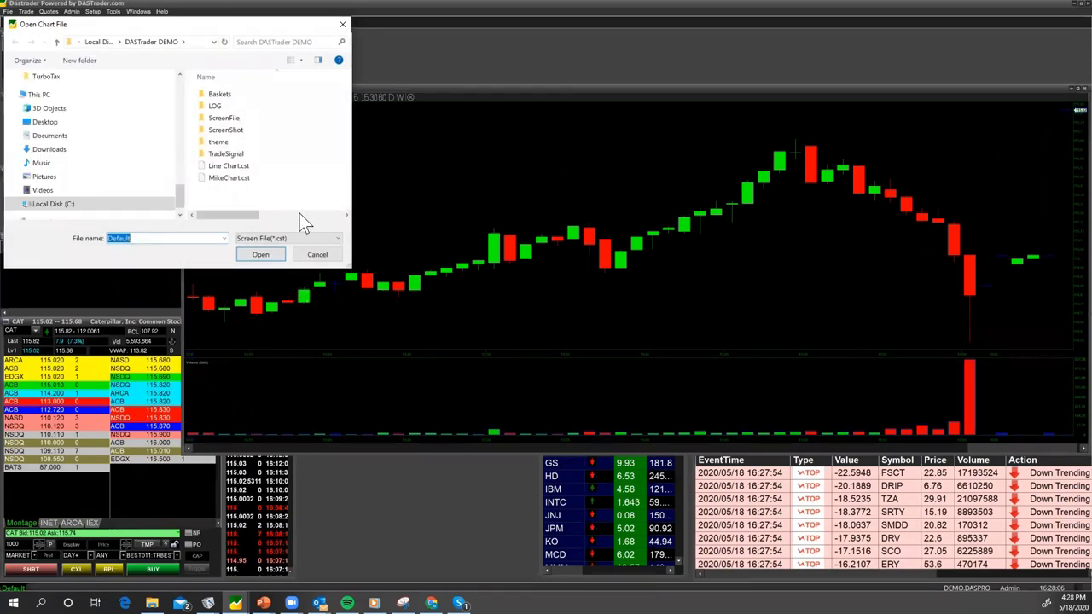
click(231, 178)
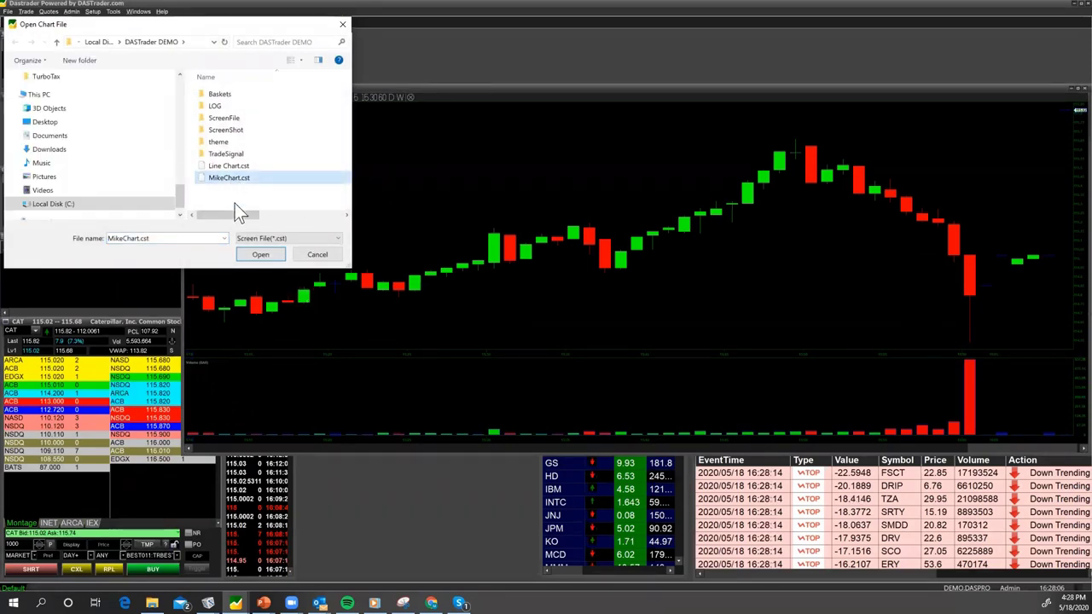
click(260, 258)
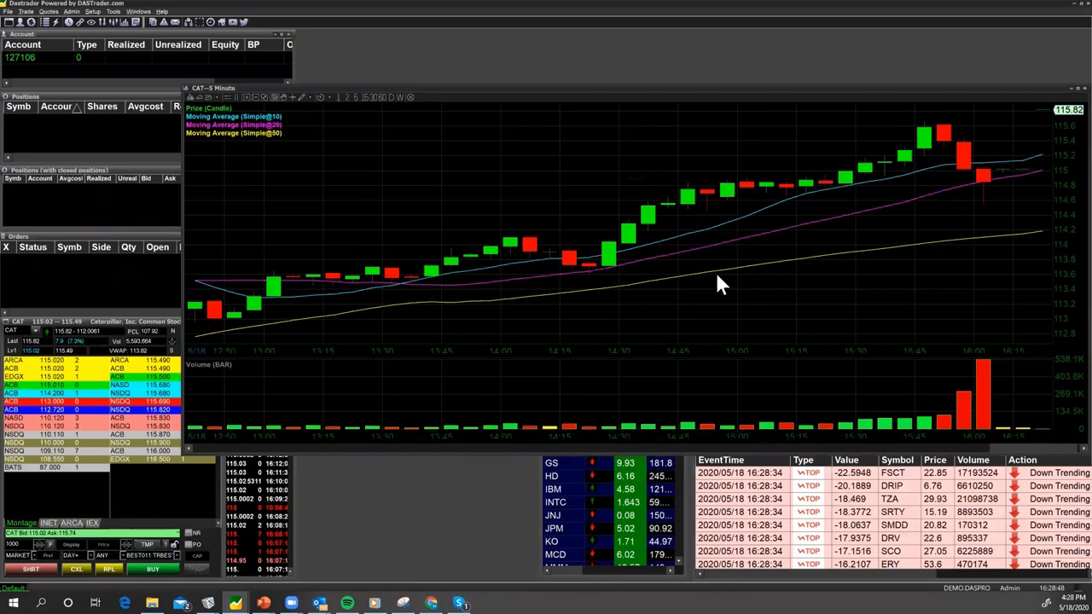
Step: Try the CAT chart at the 2-minute and 5-minute intervals, and leave it on daily candles
scroll(718, 276, up, 5)
scroll(718, 275, down, 5)
scroll(718, 275, down, 4)
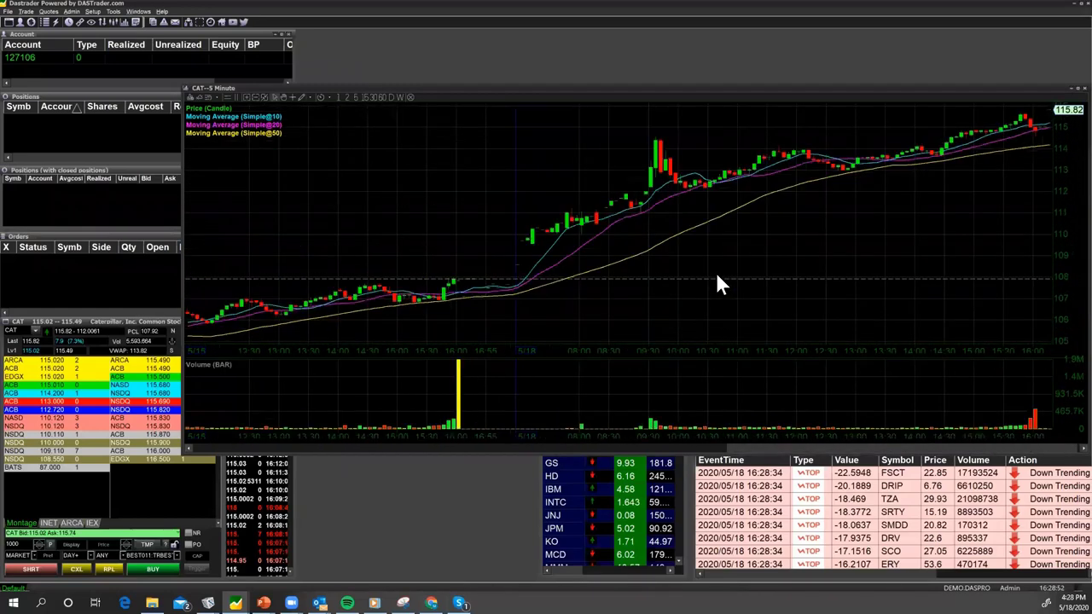
click(338, 98)
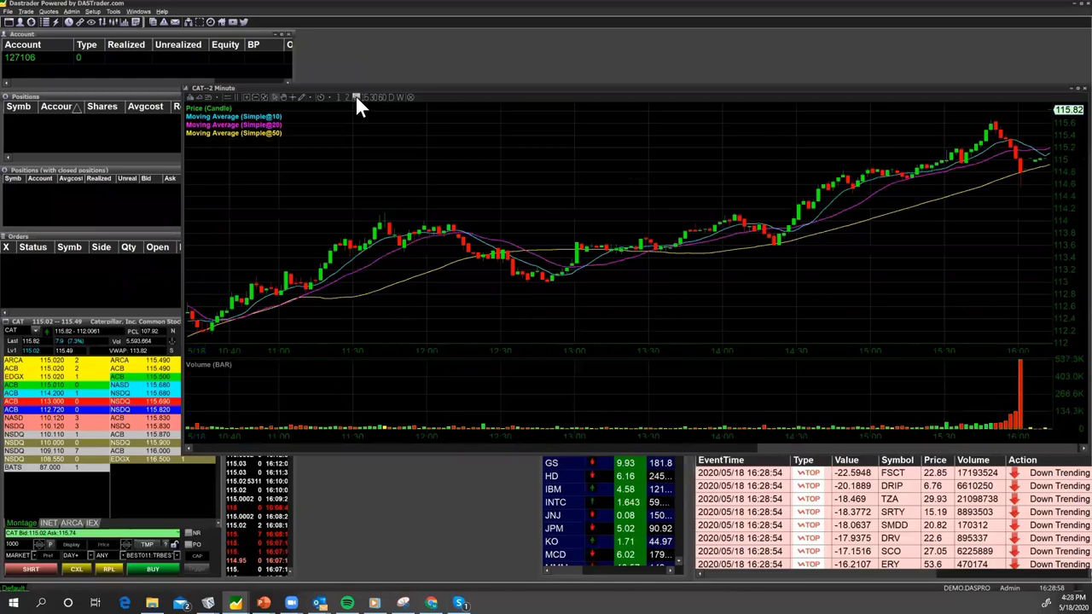
click(356, 97)
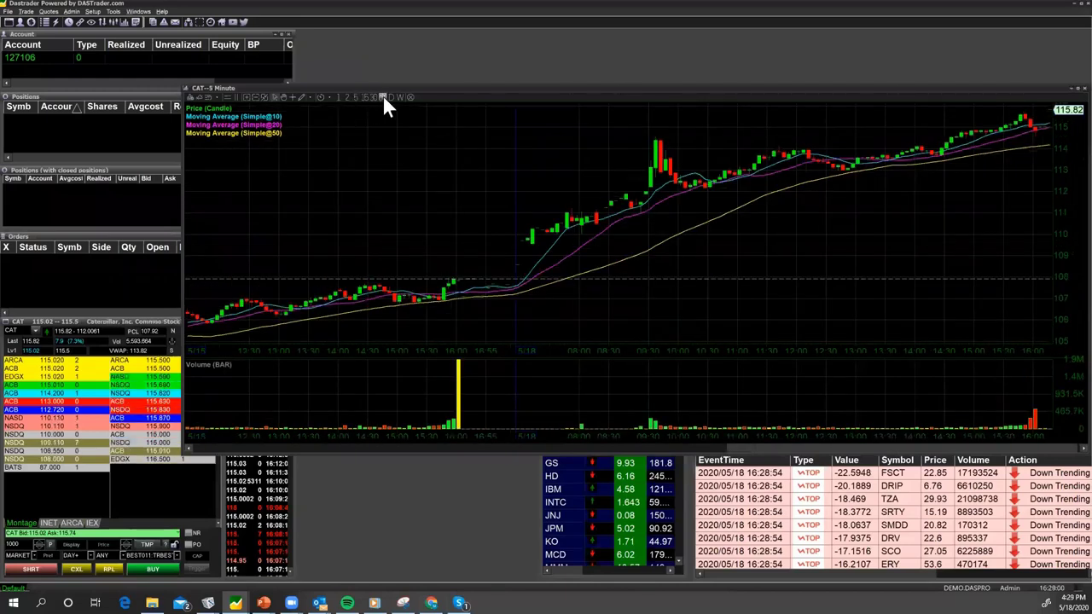
click(391, 97)
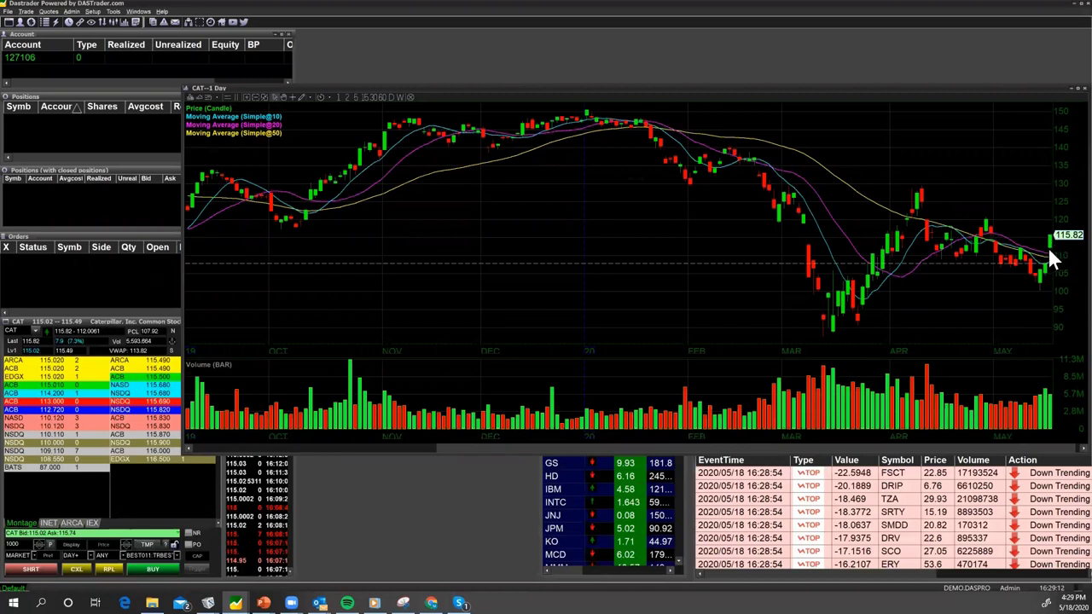
scroll(1016, 214, up, 4)
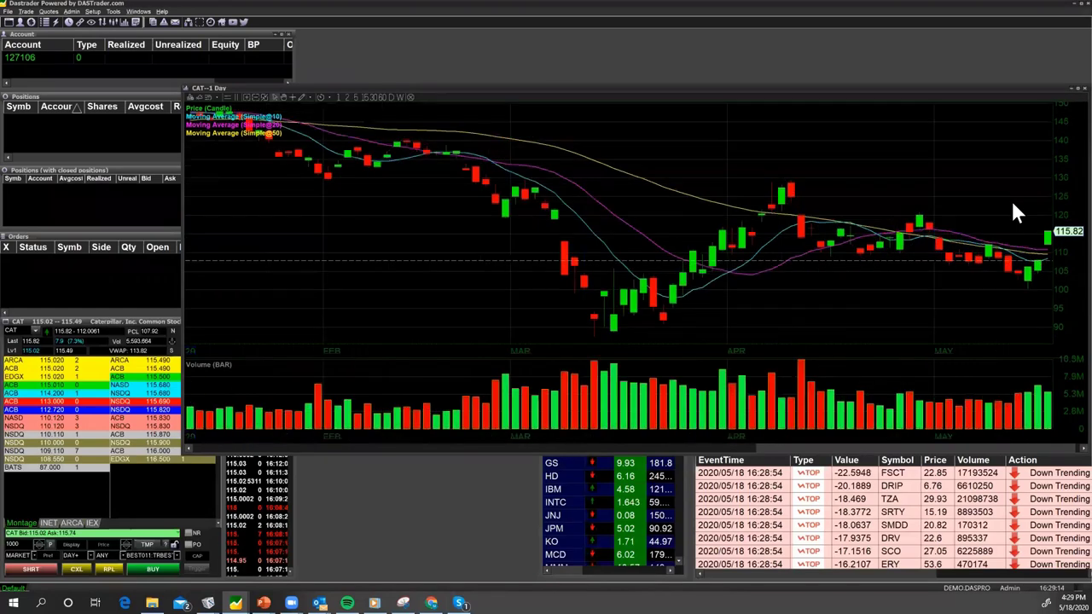
scroll(1015, 214, up, 3)
scroll(1014, 207, down, 6)
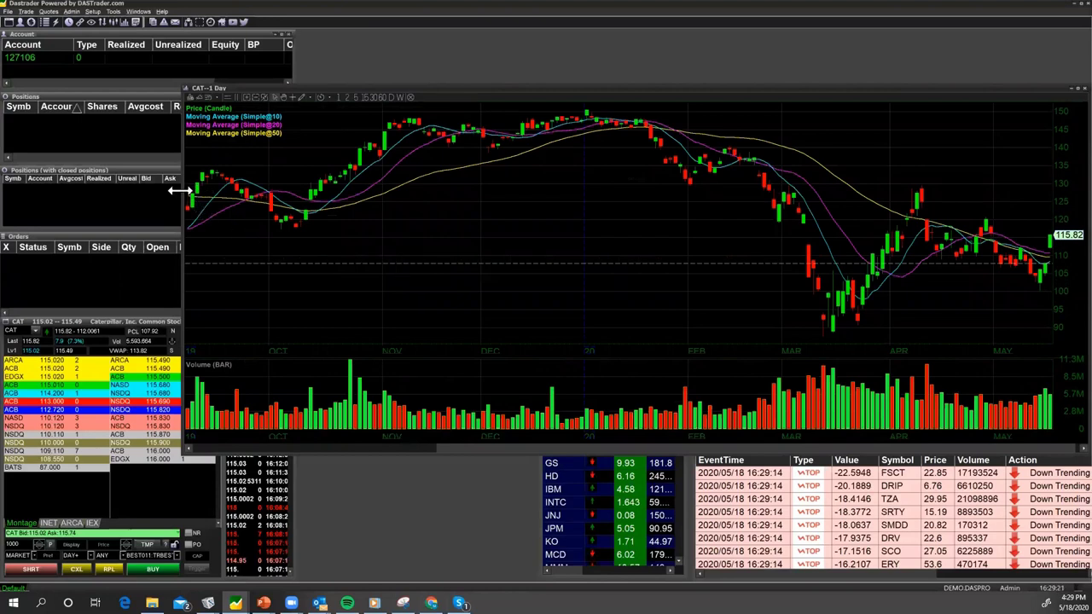
Step: Narrow the CAT daily chart to the width of the trade signal windows and move it up to the desktop's upper edge
drag(177, 191, 683, 191)
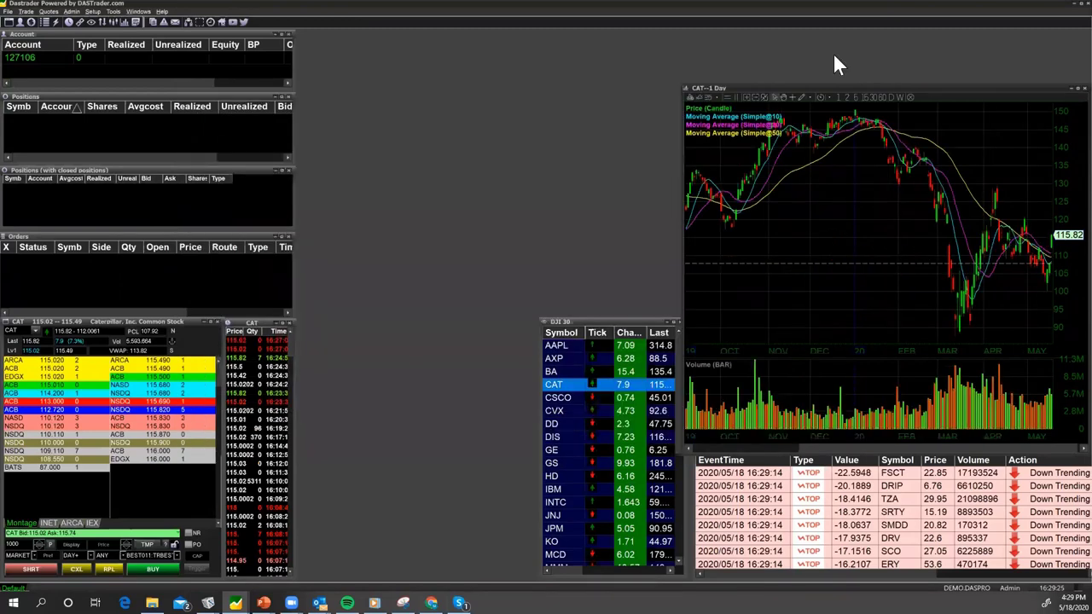
drag(916, 88, 904, 52)
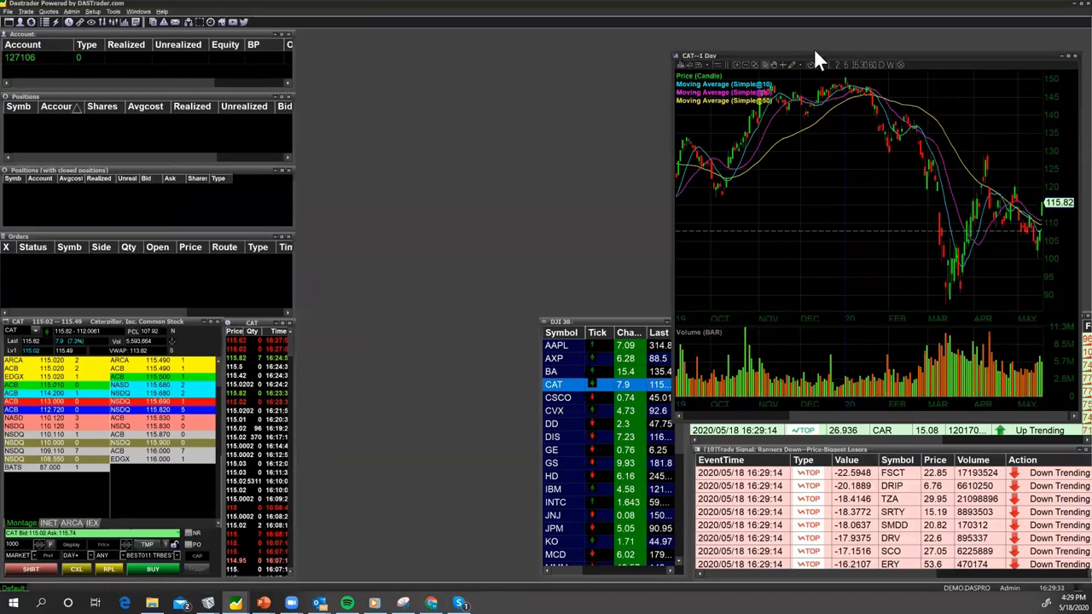
drag(815, 54, 827, 32)
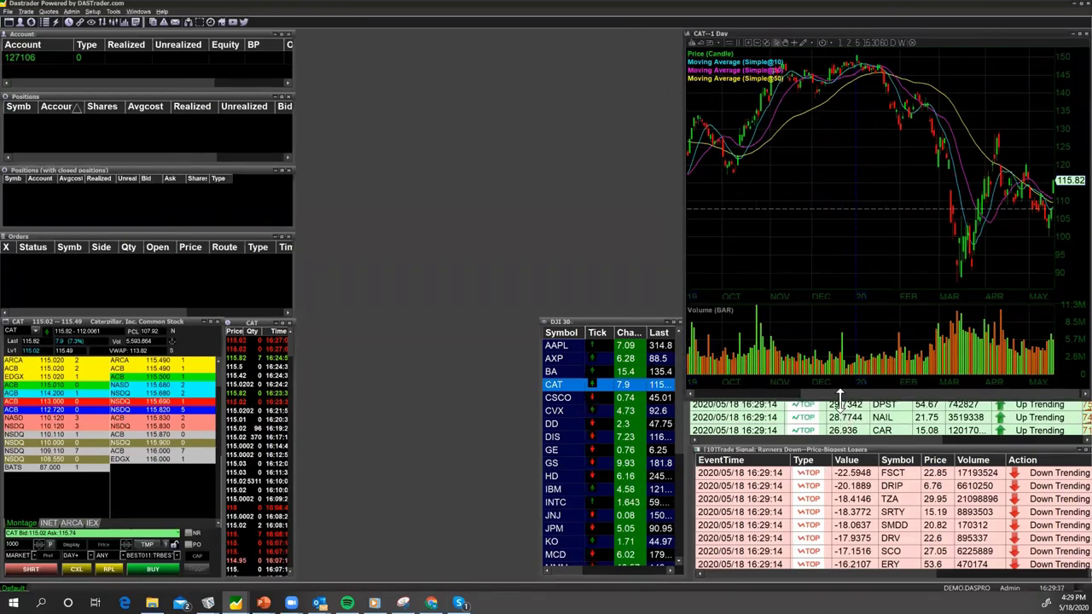
Step: Shorten the CAT daily chart to end just above the Biggest Gainers window, and align its outer edge with that window
drag(840, 399, 834, 304)
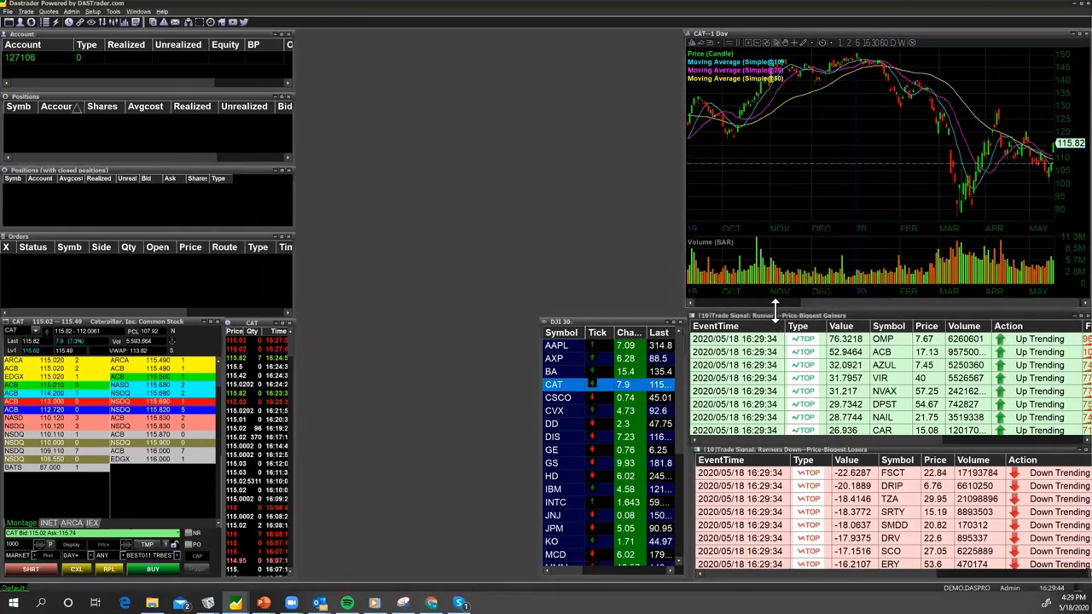
drag(776, 303, 777, 314)
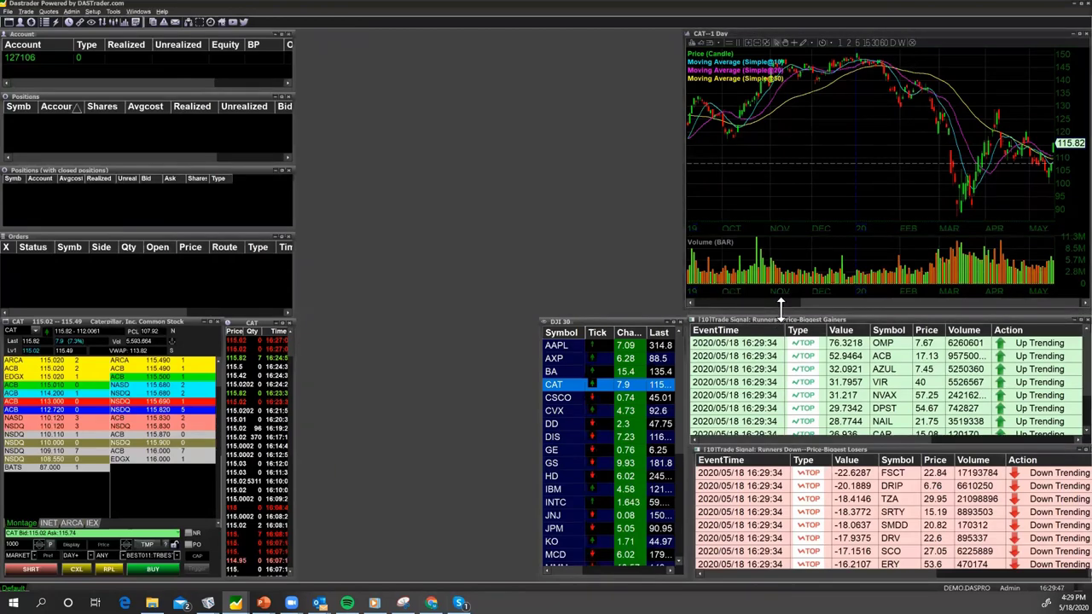
drag(780, 303, 780, 309)
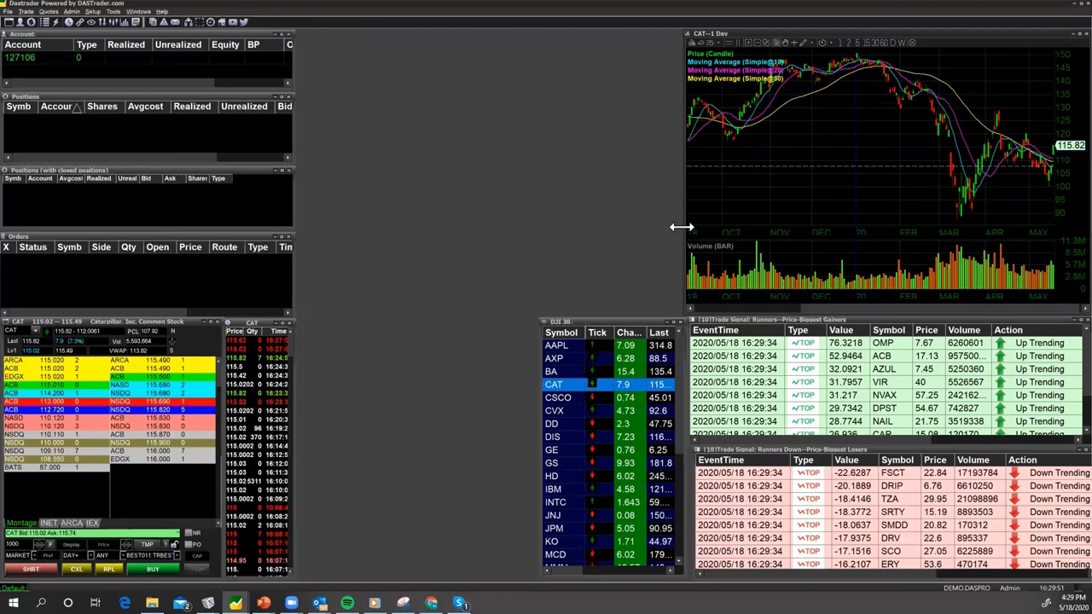
drag(682, 227, 687, 226)
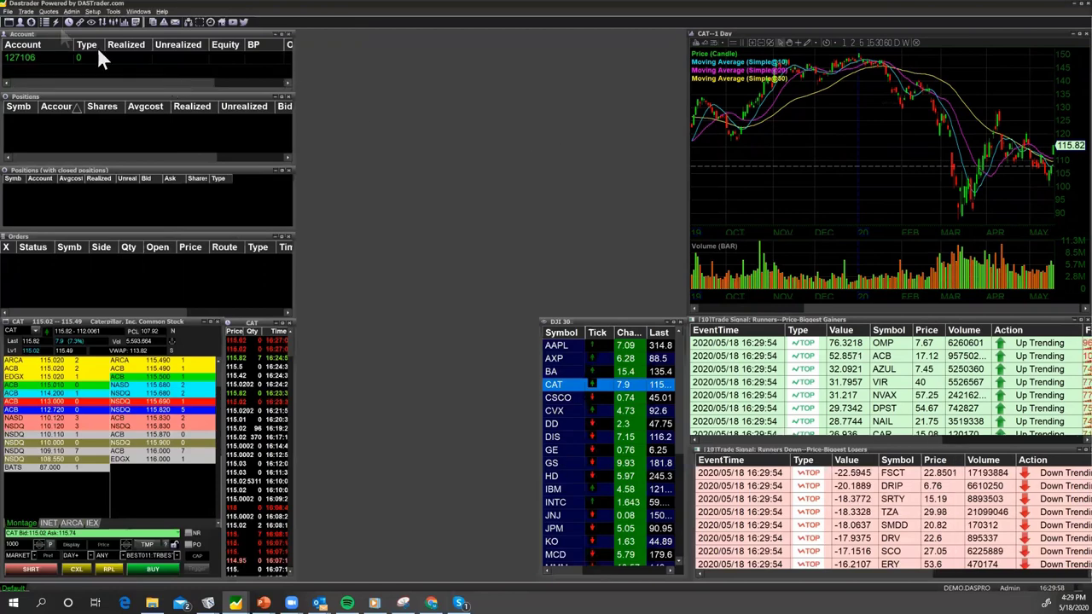
Step: Open a second chart linked to the CAT Montage and load the MikeChart.cst settings into it
click(48, 12)
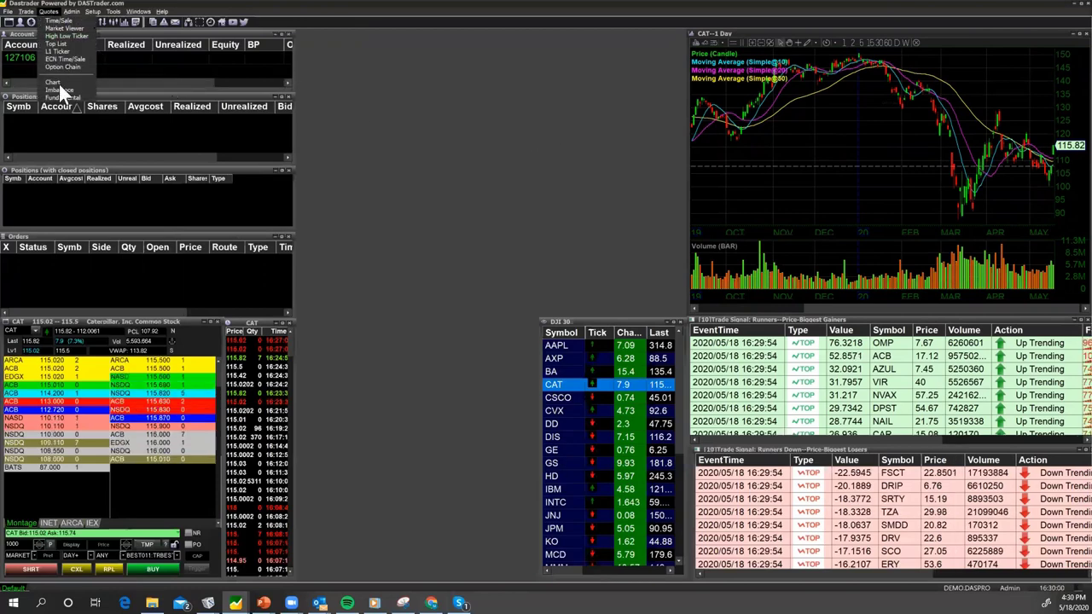
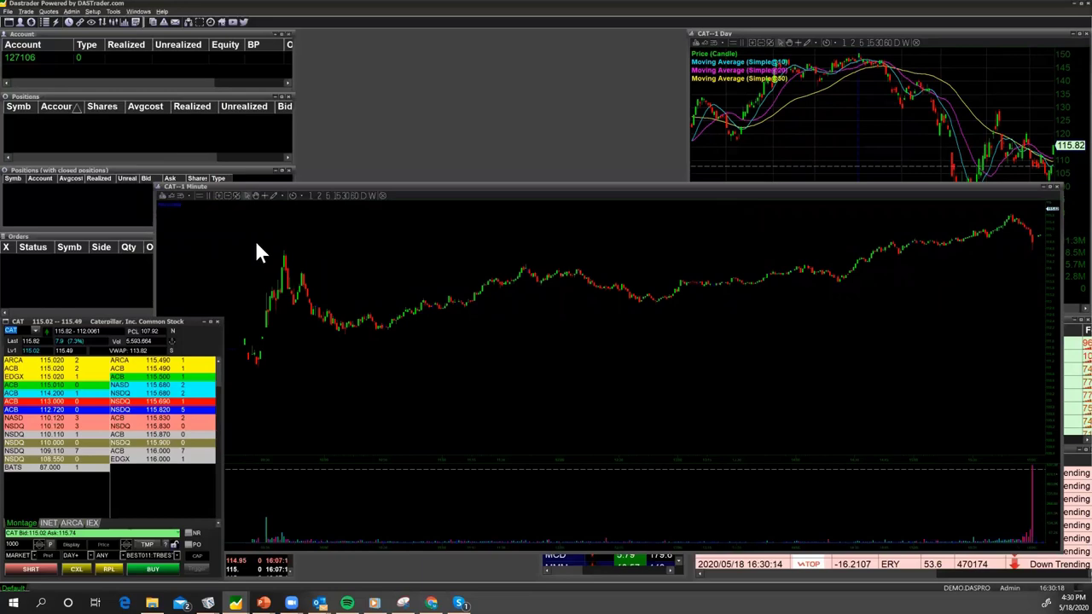
right_click(257, 245)
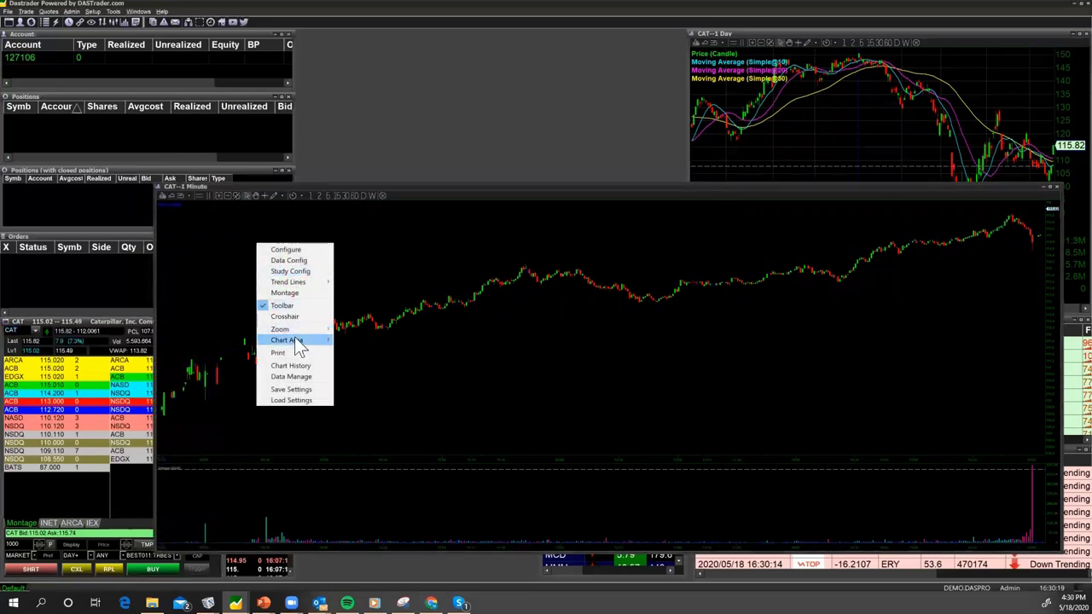
click(308, 400)
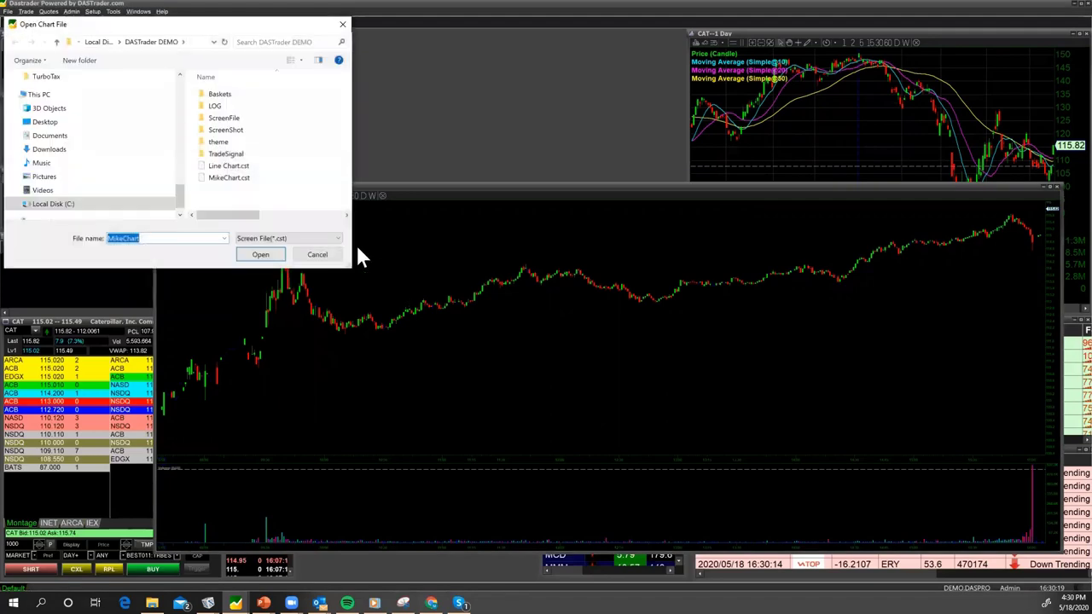
click(241, 180)
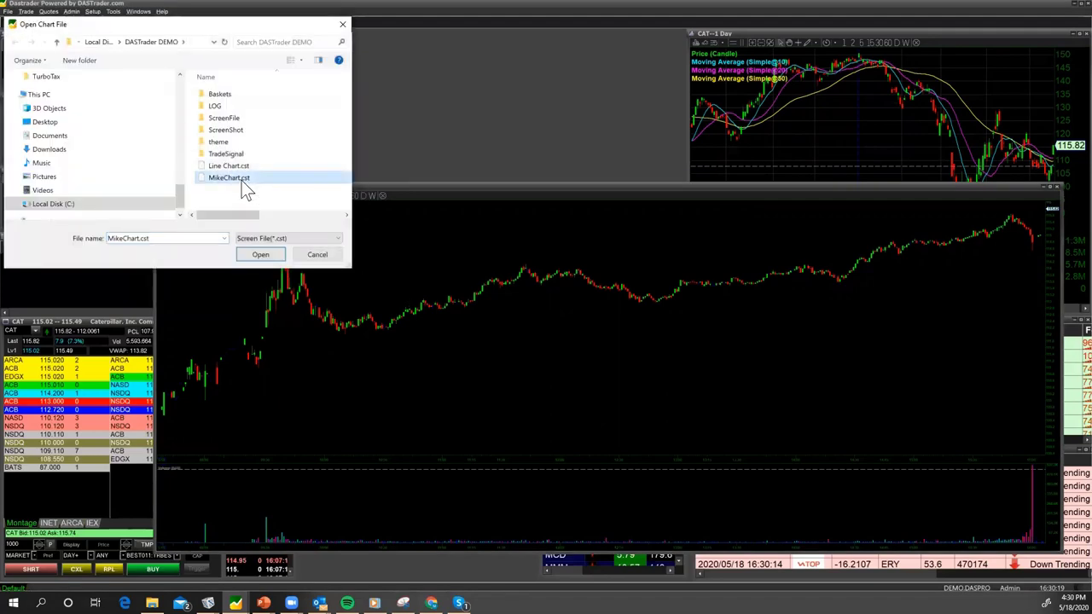
click(261, 255)
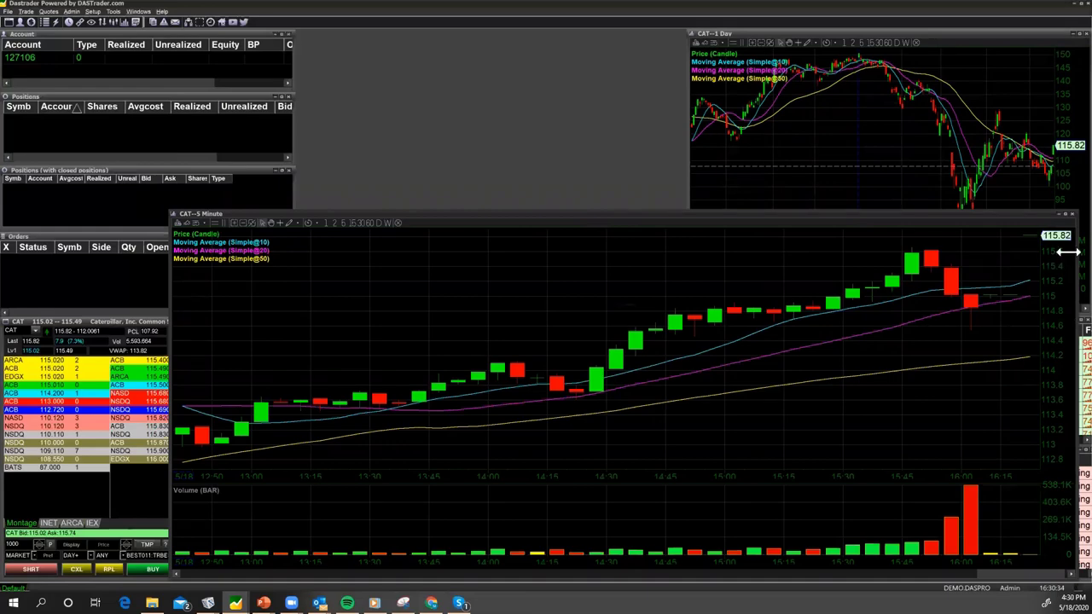
Step: Narrow the CAT 5-minute chart to about half its width, and move the DJI 30 list up beside the Account window
drag(1067, 251, 598, 252)
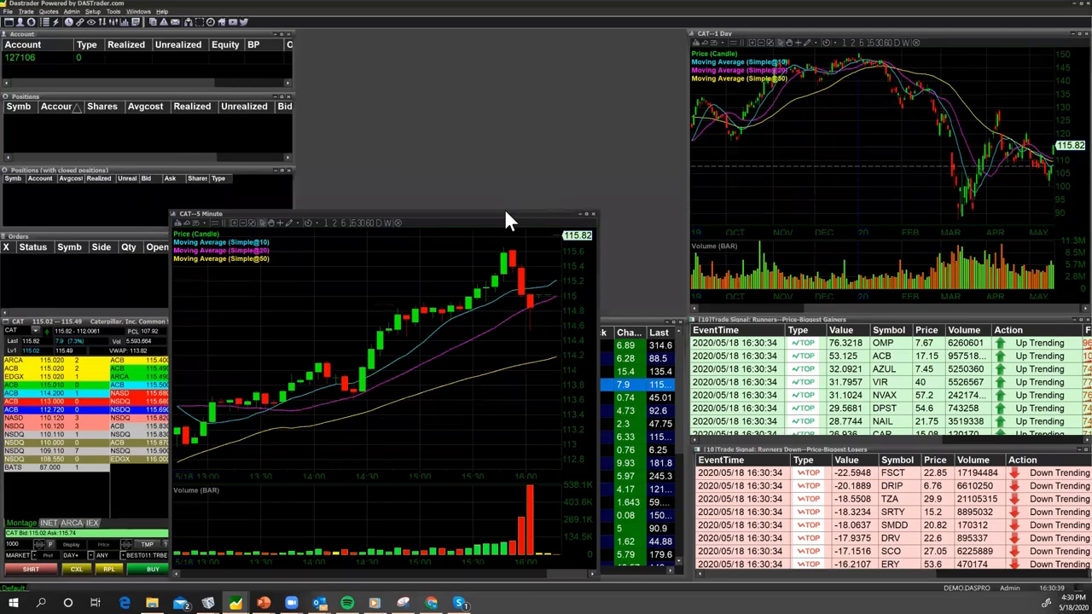
drag(506, 214, 435, 226)
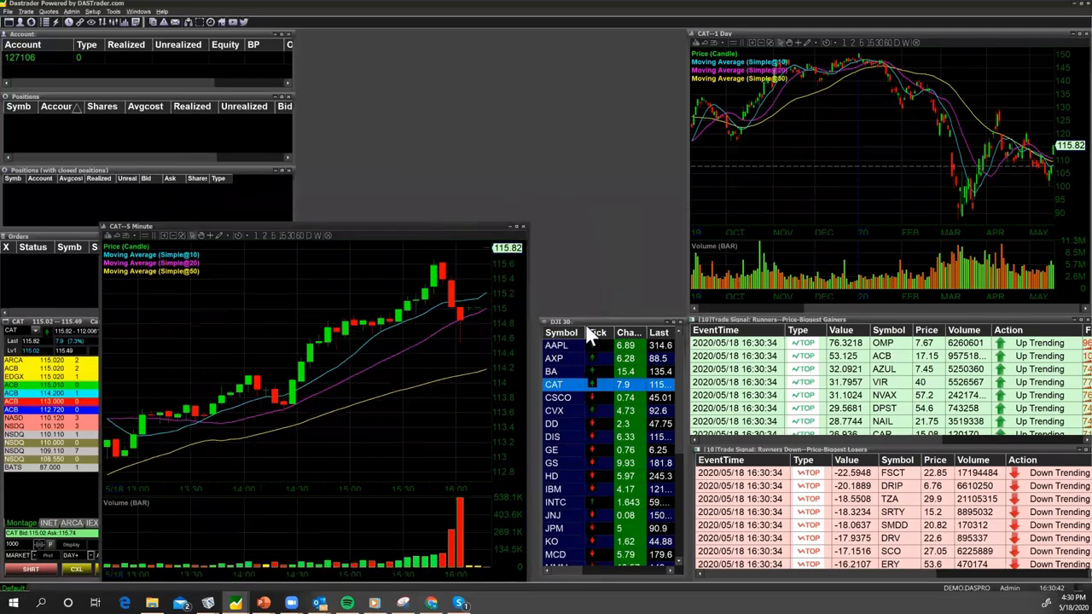
drag(595, 332, 598, 339)
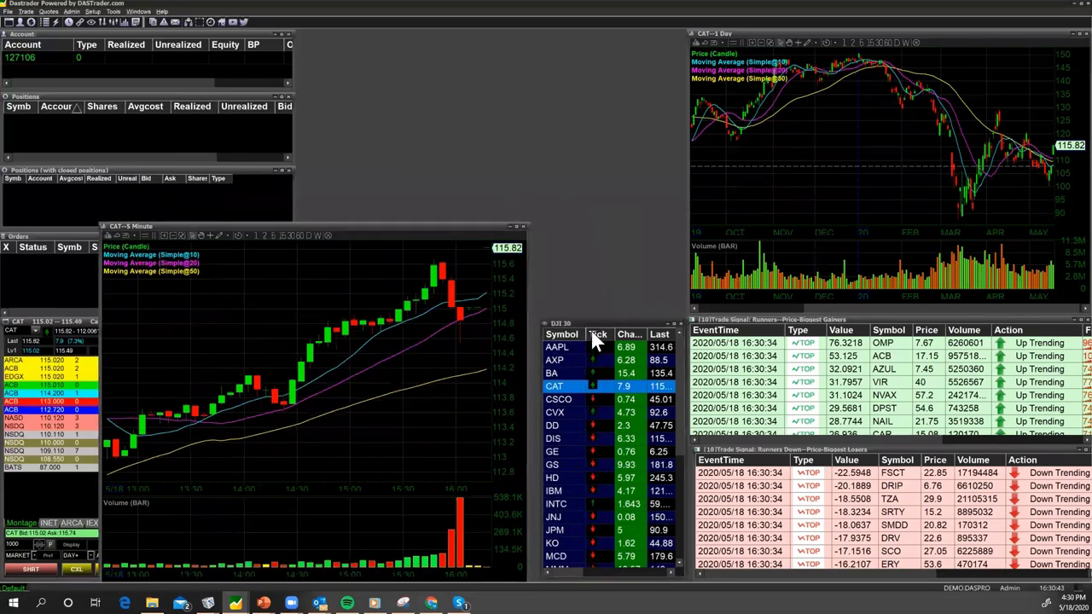
drag(598, 339, 354, 49)
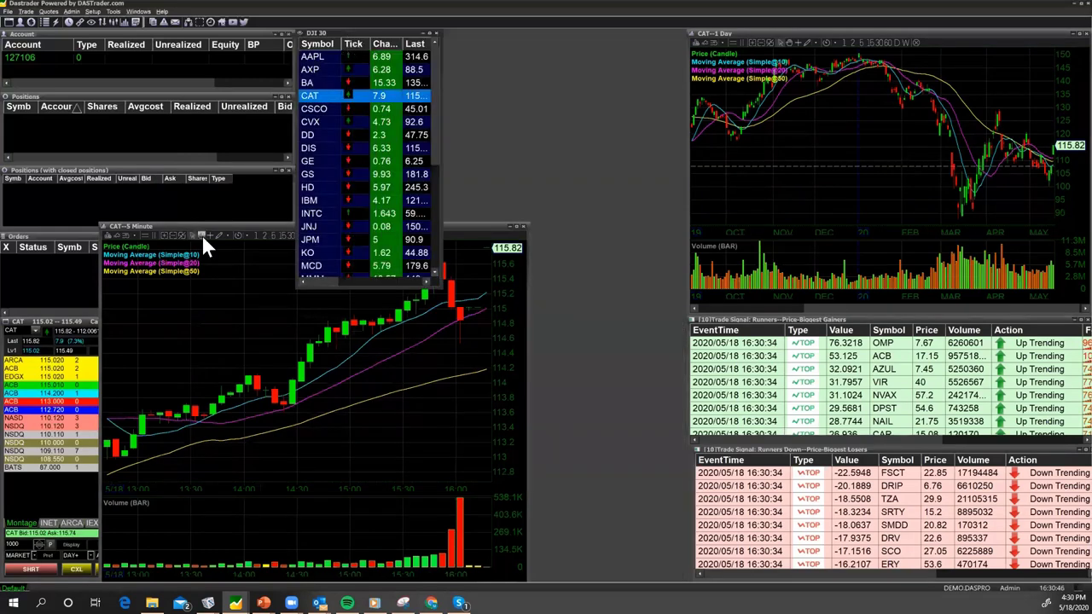
Step: Fit the CAT 5-minute chart between the Time/Sale and trade signal windows, and align the Biggest Losers window's edge with the Biggest Gainers window
click(213, 238)
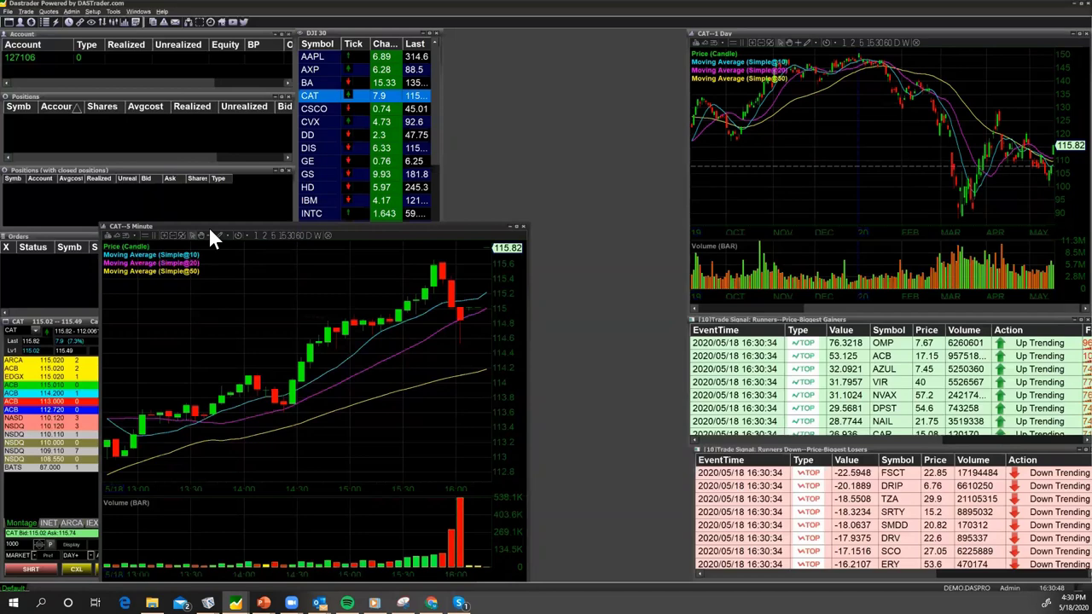
drag(212, 231, 482, 205)
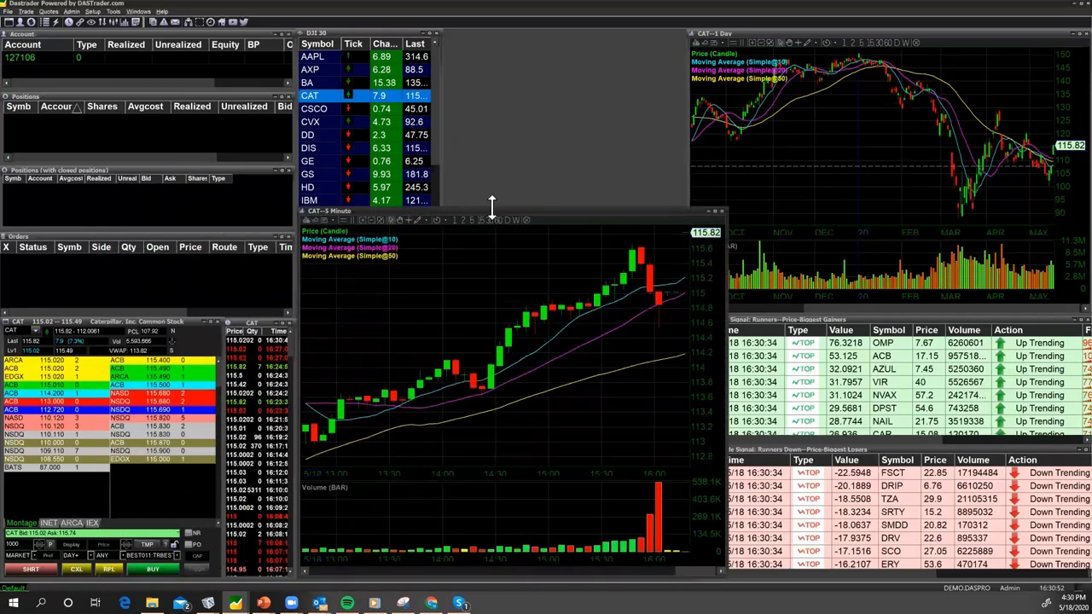
drag(491, 206, 501, 319)
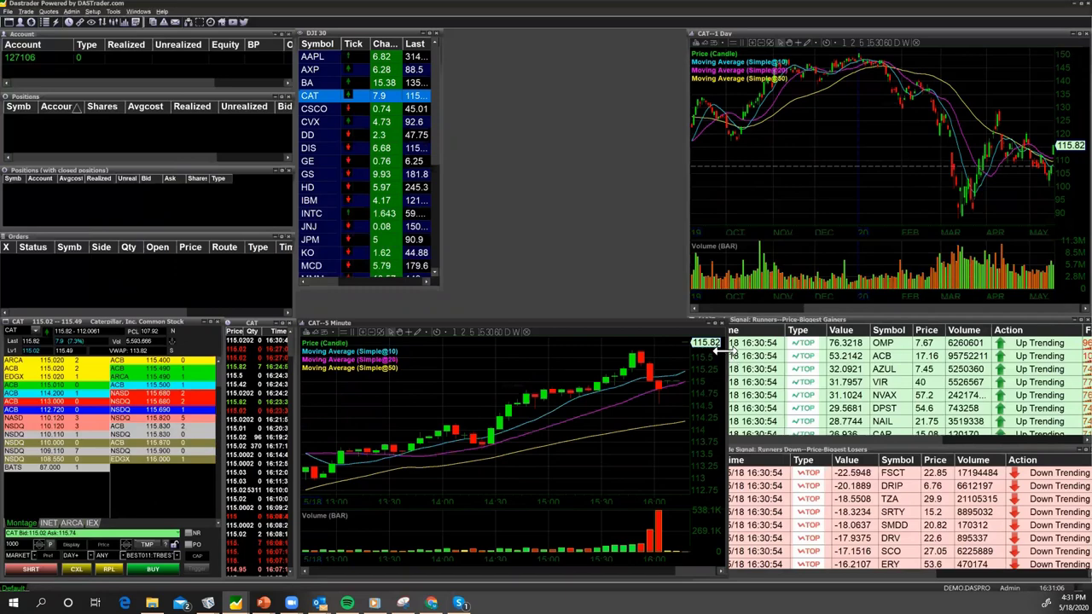
drag(721, 348, 689, 349)
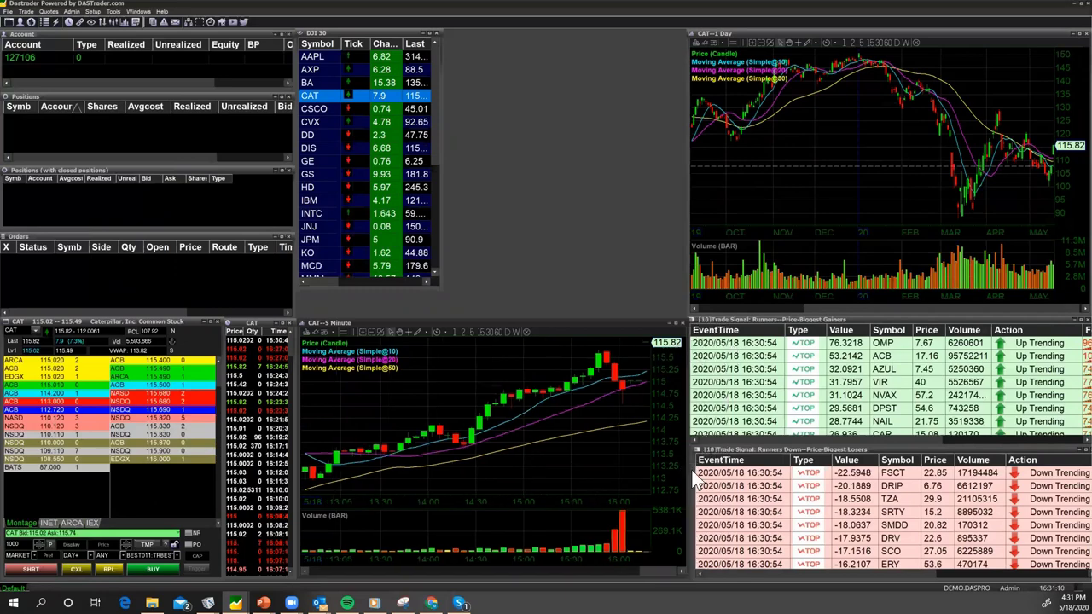
drag(692, 482, 691, 482)
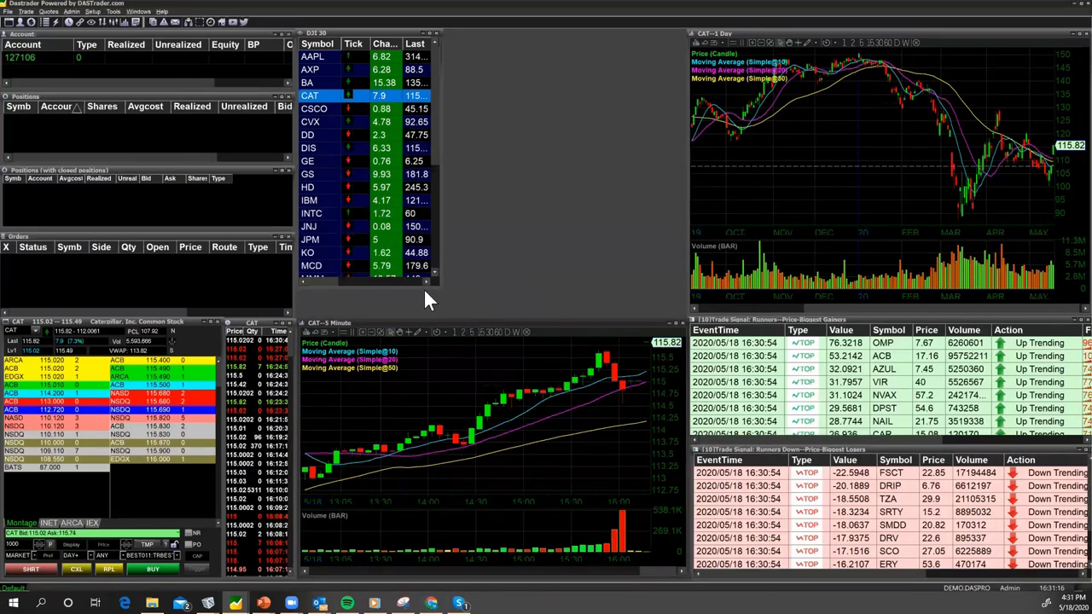
Step: Extend the DJI 30 list down to the 5-minute chart, and narrow the daily chart to free space between them
drag(420, 287, 418, 314)
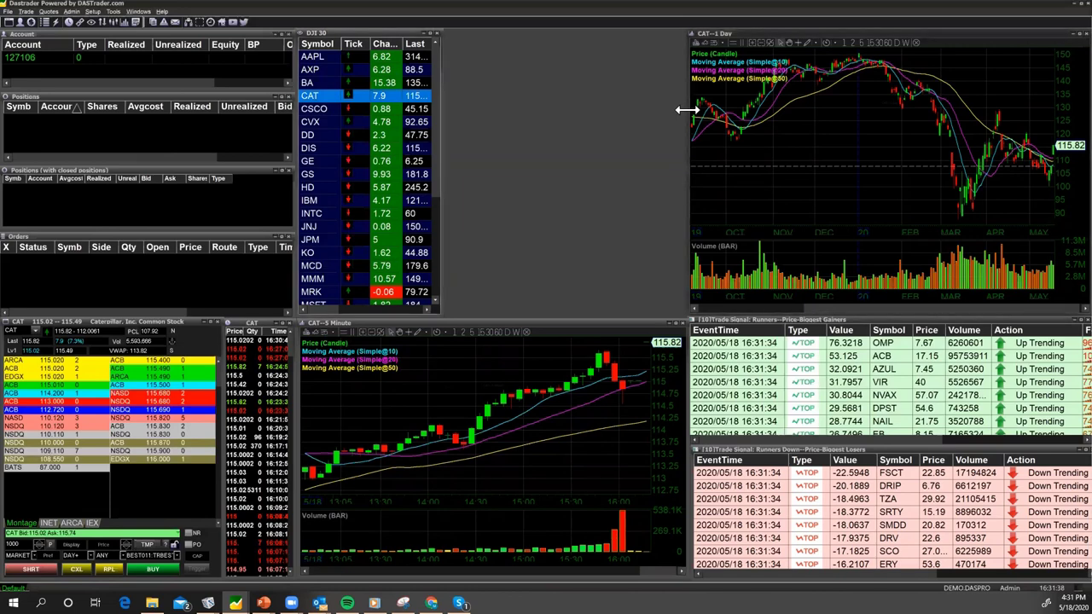
drag(686, 109, 746, 109)
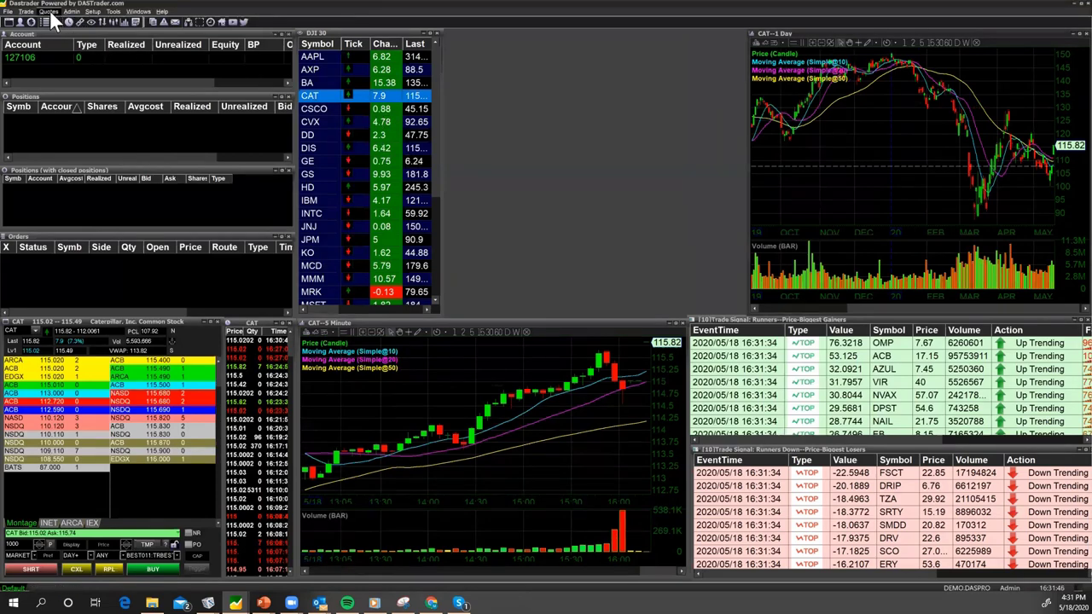
Step: Open a Market Clock window narrowed to its digits, and move the DJI 30 list down to free space above it
click(113, 11)
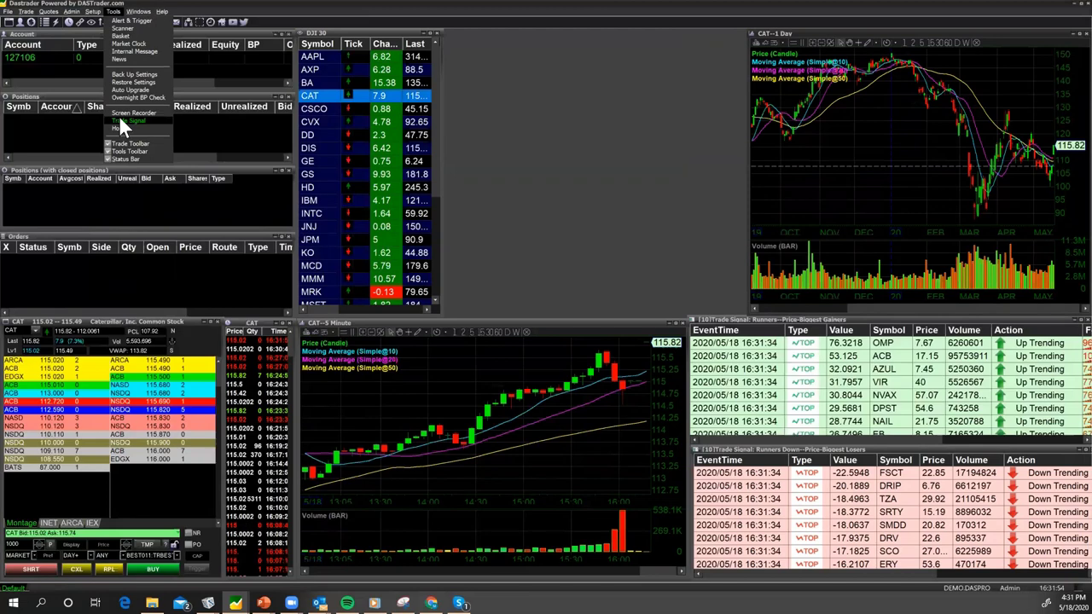
click(125, 41)
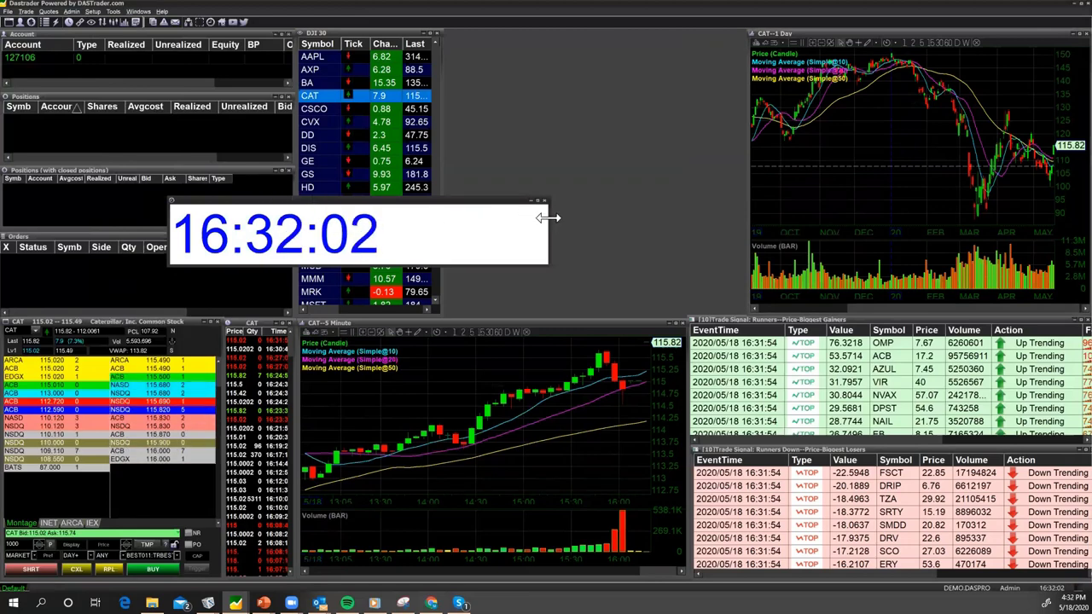
drag(549, 219, 397, 219)
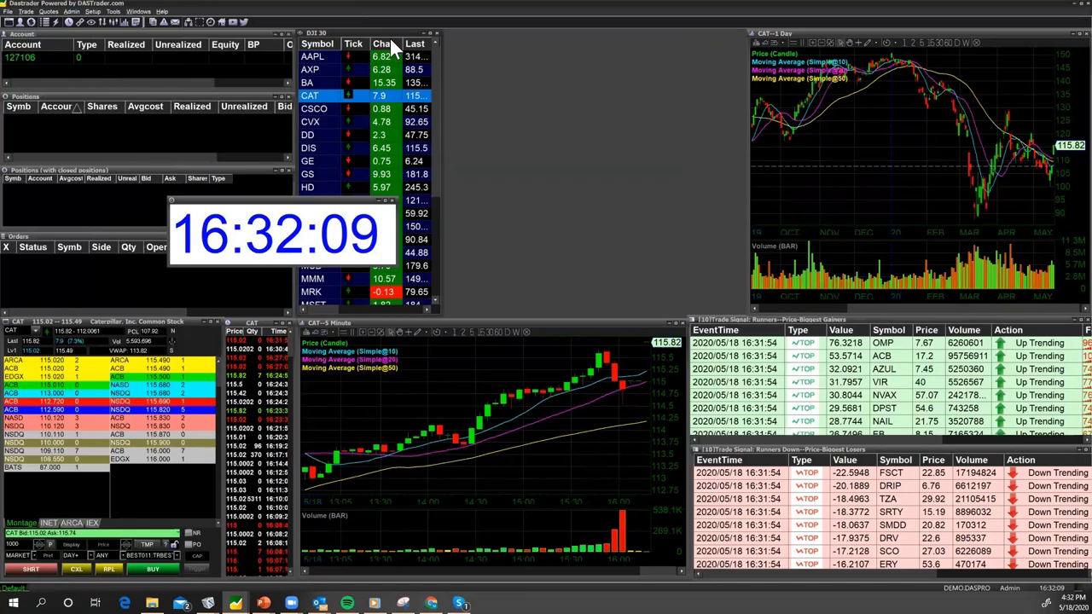
drag(390, 38, 393, 133)
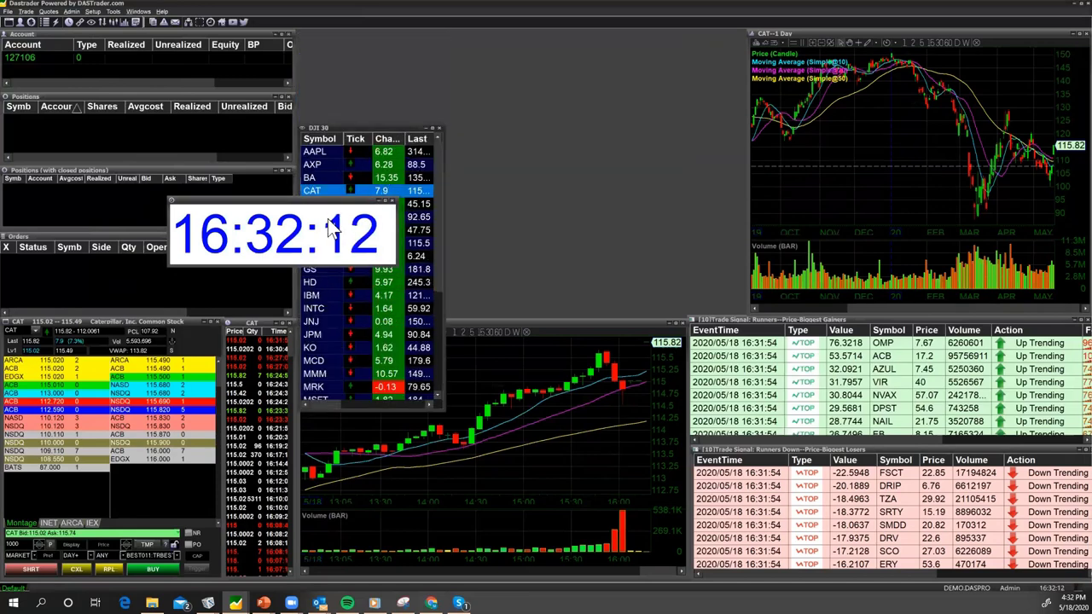
Step: Configure the market clock with a black background and yellow digital text
double_click(328, 218)
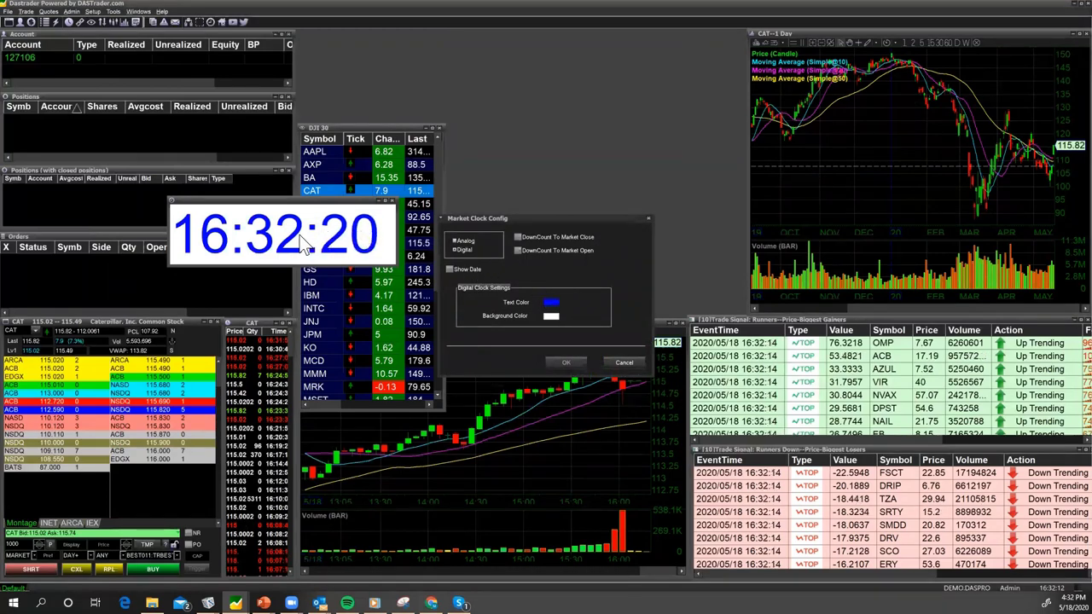
click(551, 317)
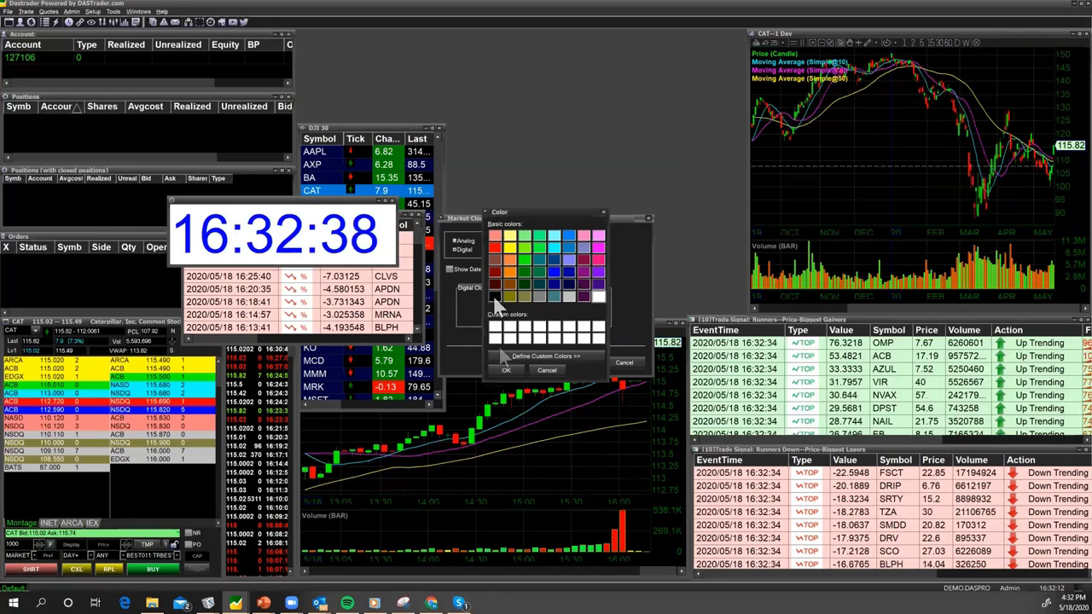
click(506, 370)
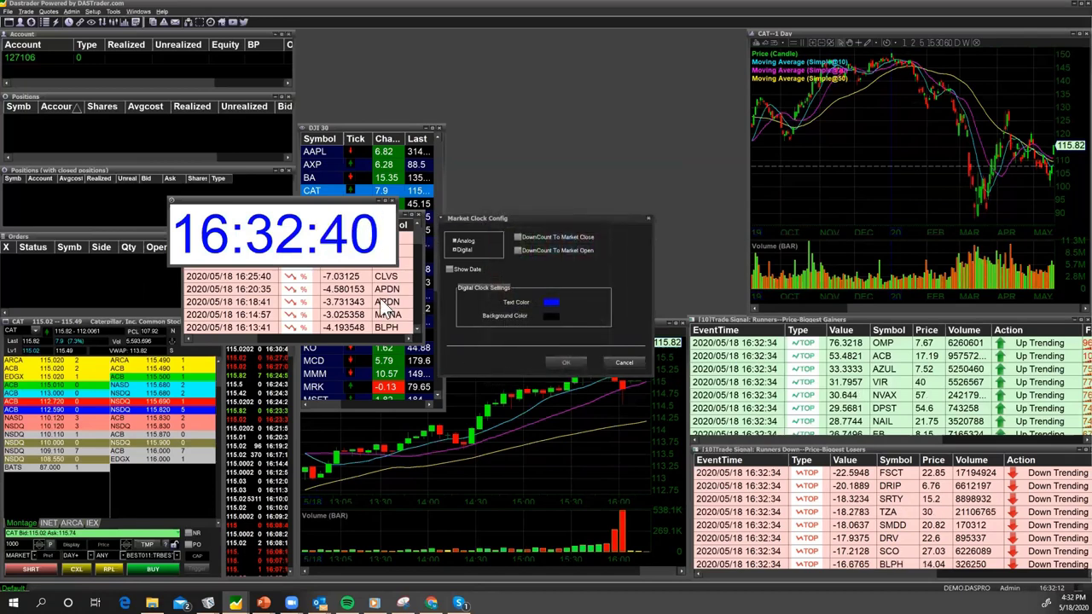
click(551, 302)
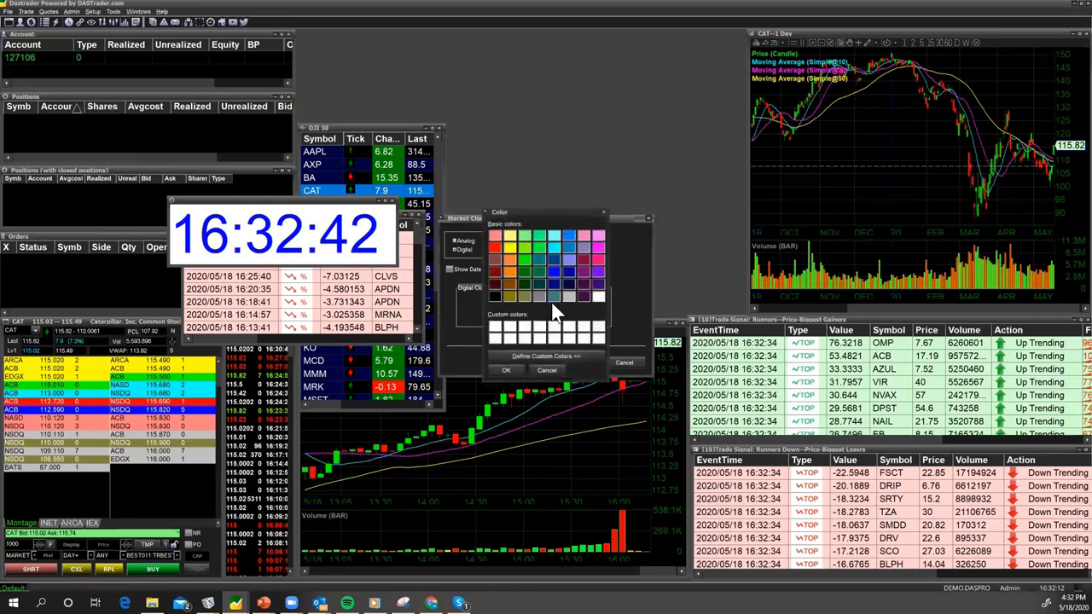
click(509, 246)
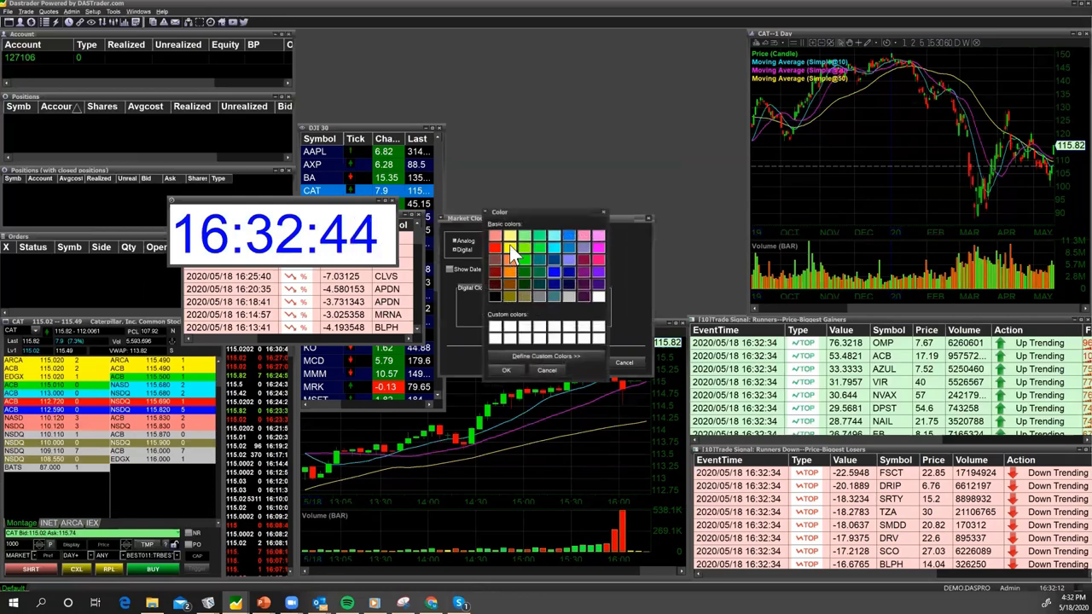
click(509, 366)
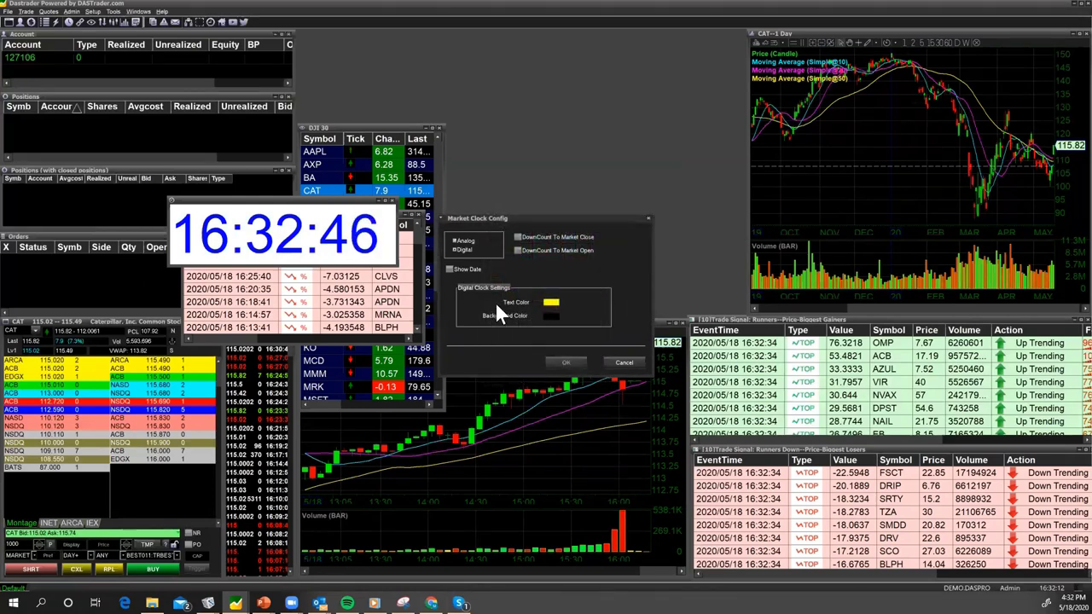
click(563, 362)
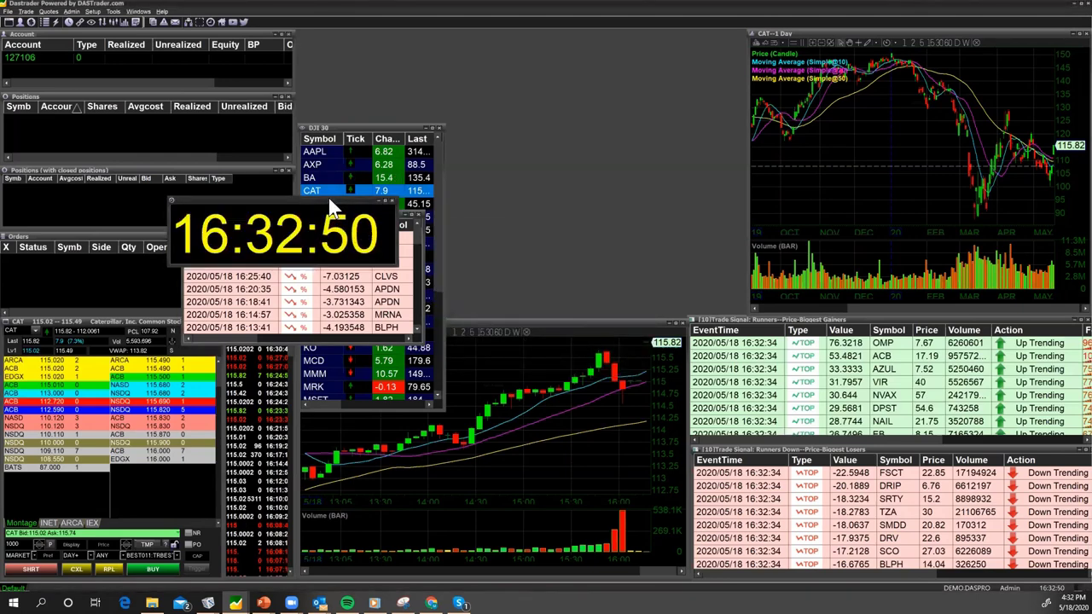
Step: Place the market clock beside the Account window at the DJI 30 list's width, and move the list up directly beneath it
drag(331, 209, 459, 41)
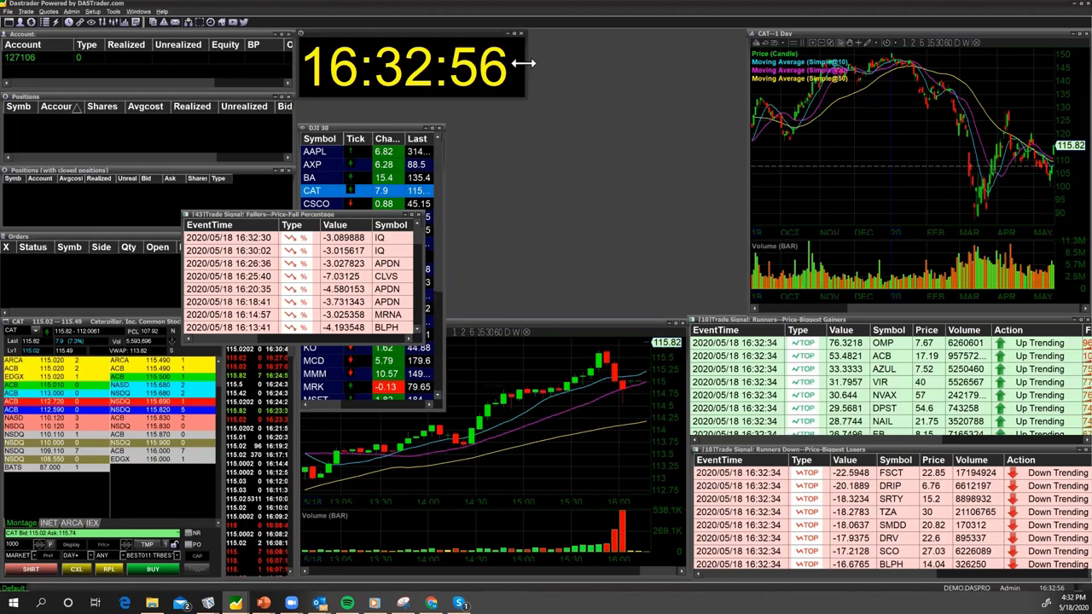
drag(524, 62, 437, 68)
click(401, 128)
drag(400, 125, 400, 101)
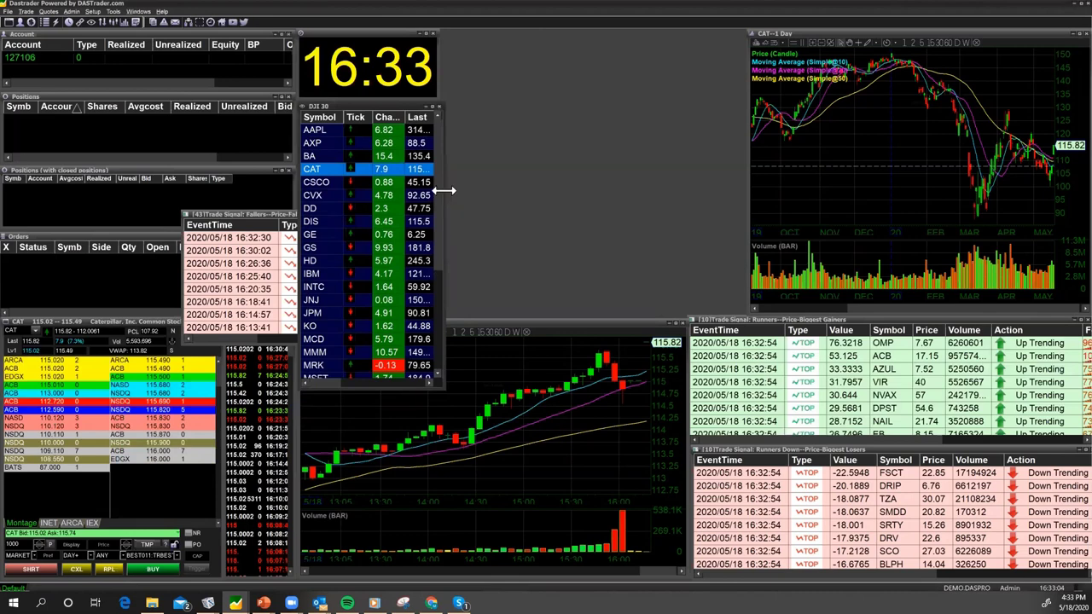
Step: Close the Fallers--Price-Fall Percentage signal window, and narrow and shorten the DJI 30 list to fit between the clock and the CAT 5-minute chart
drag(444, 191, 436, 191)
drag(372, 116, 365, 117)
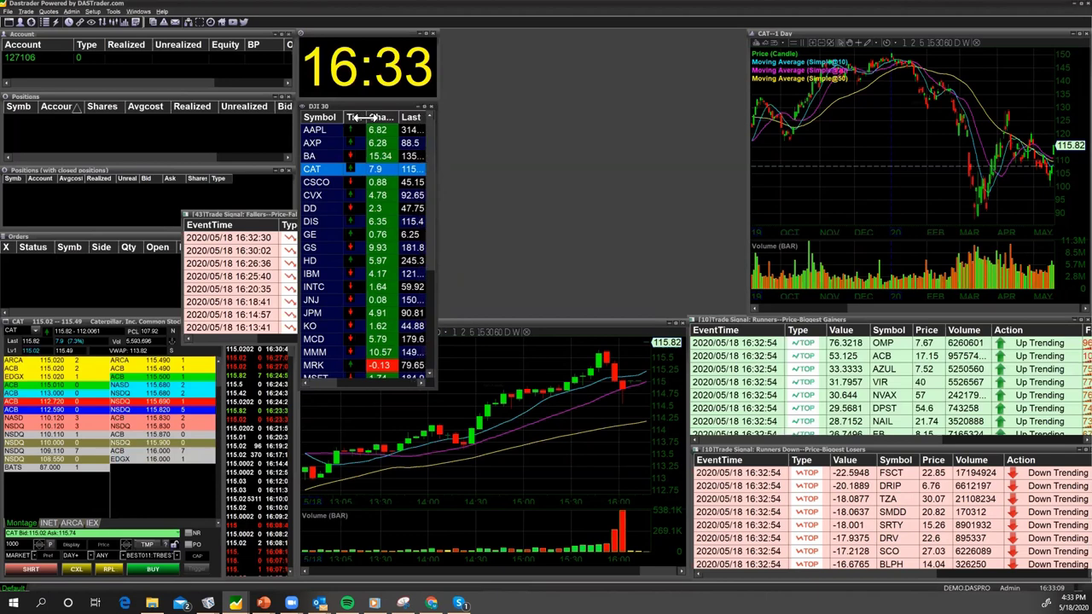
click(261, 277)
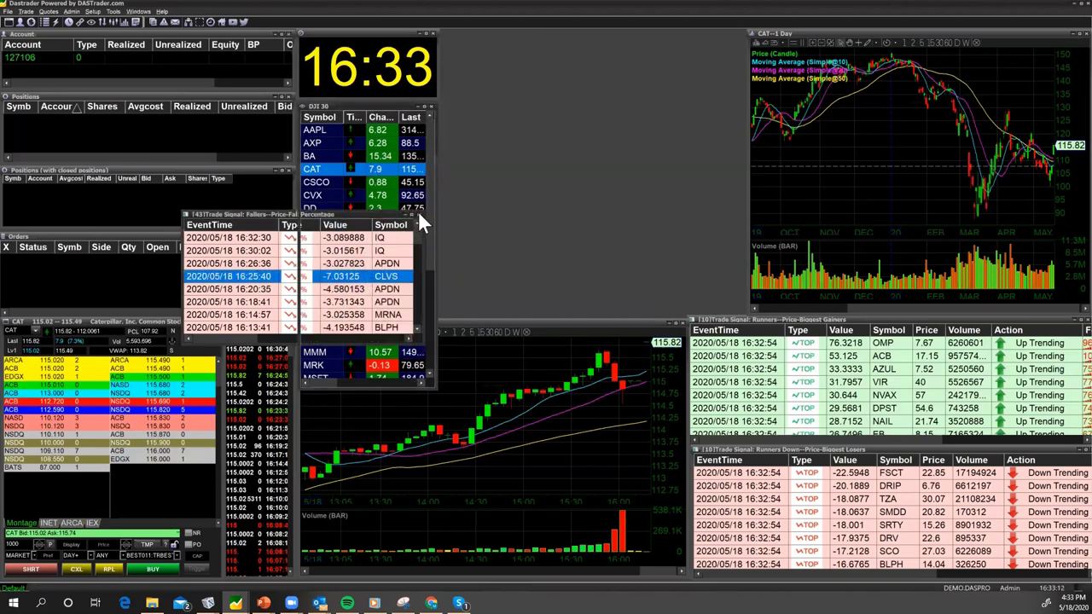
click(419, 215)
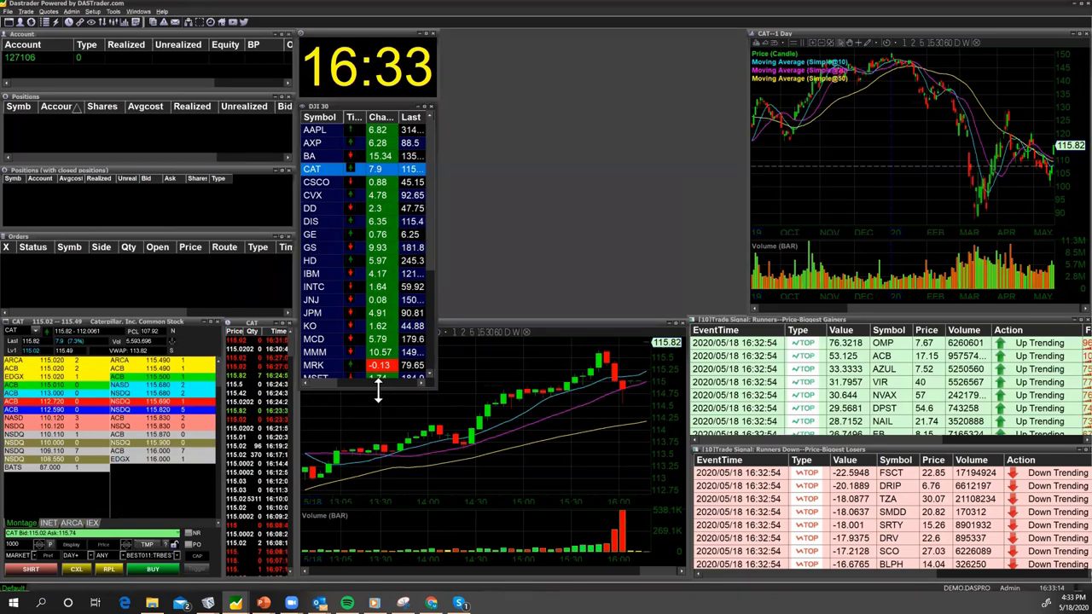
drag(378, 391, 378, 309)
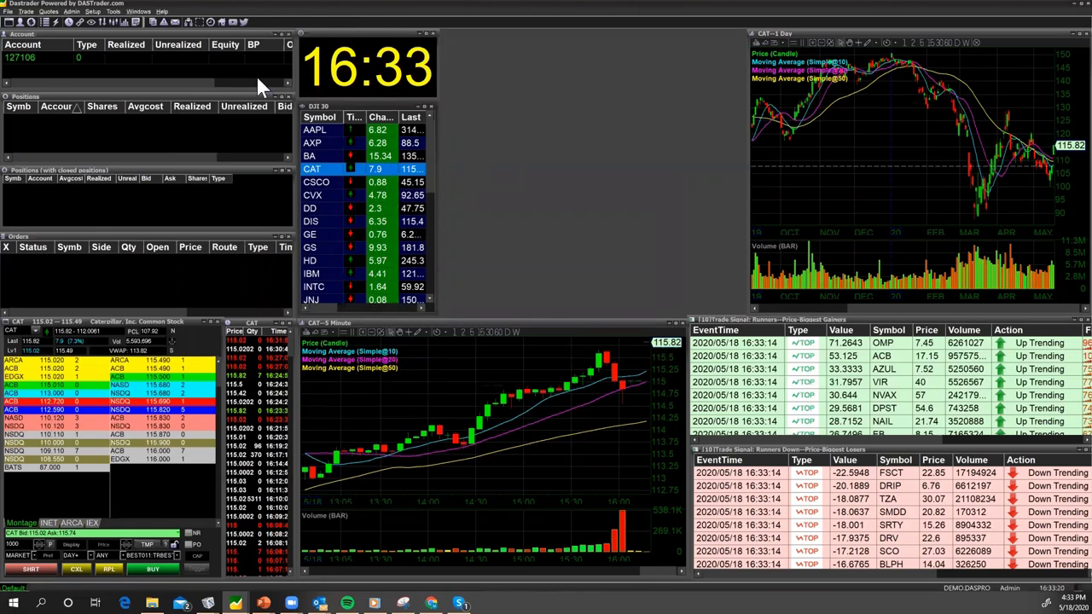
Step: Open a third chart window and load the MikeChart.cst settings into it
click(56, 15)
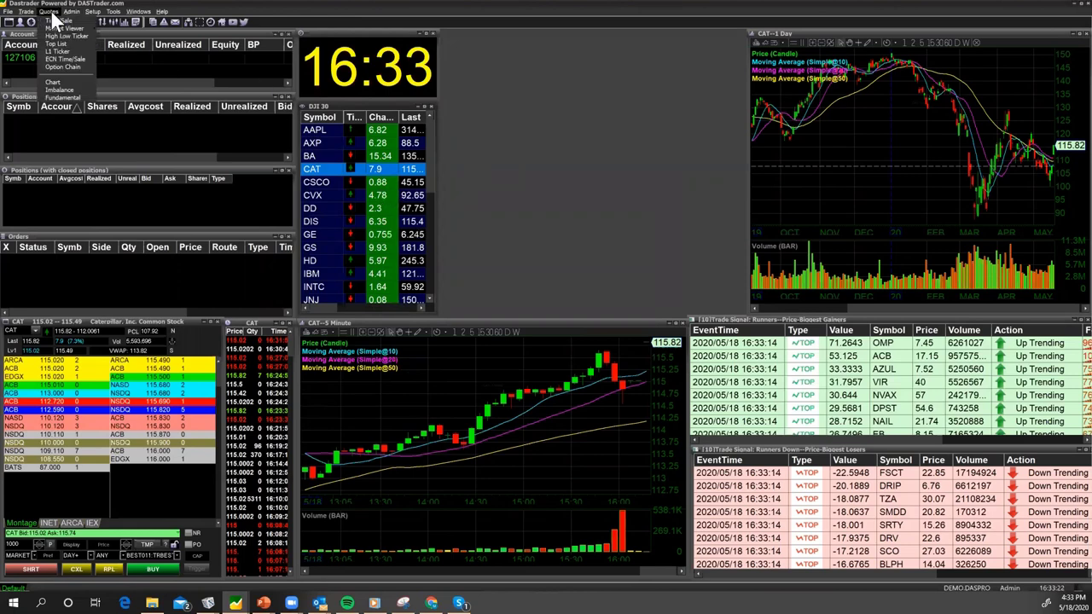
click(59, 83)
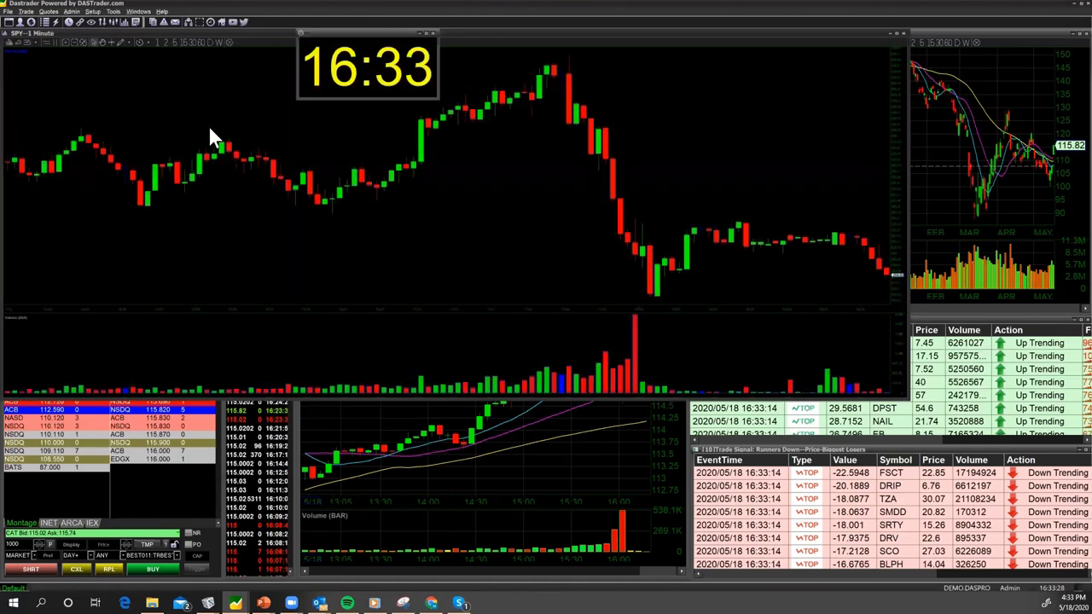
right_click(386, 154)
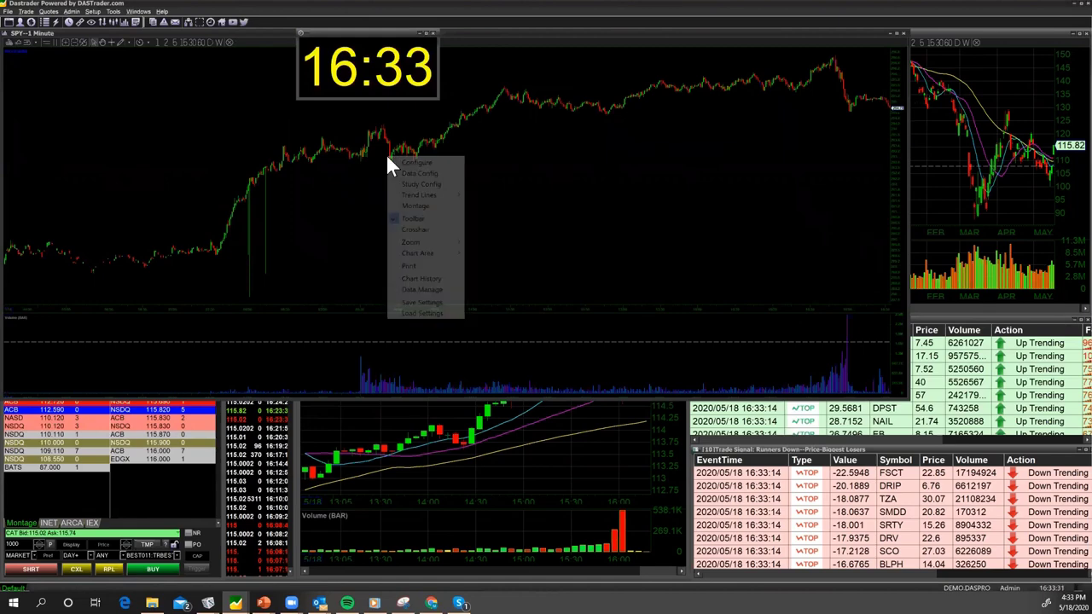
click(409, 313)
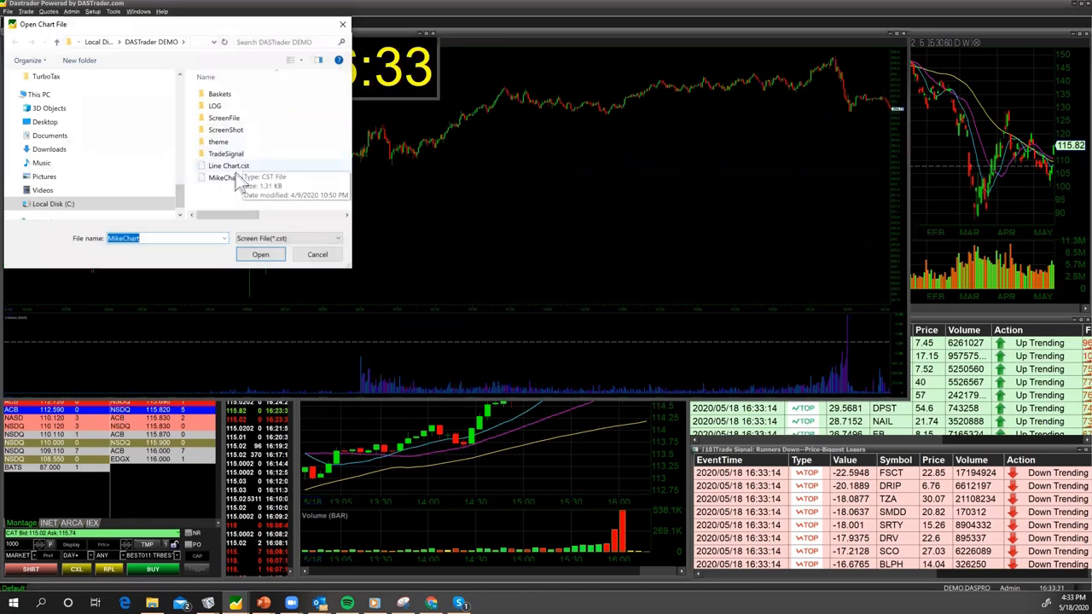
click(228, 179)
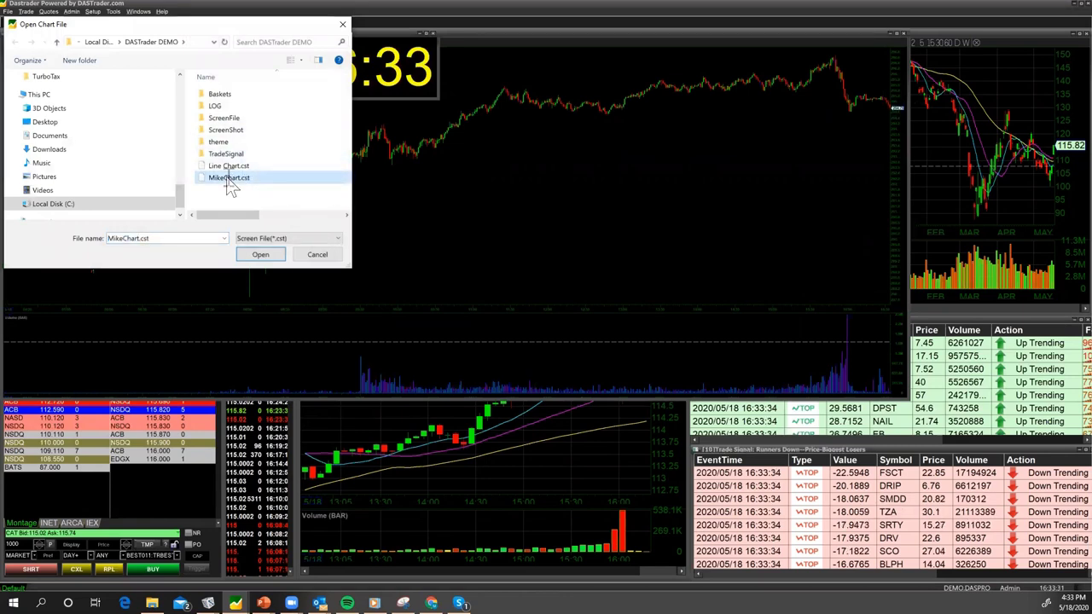
click(230, 181)
click(261, 256)
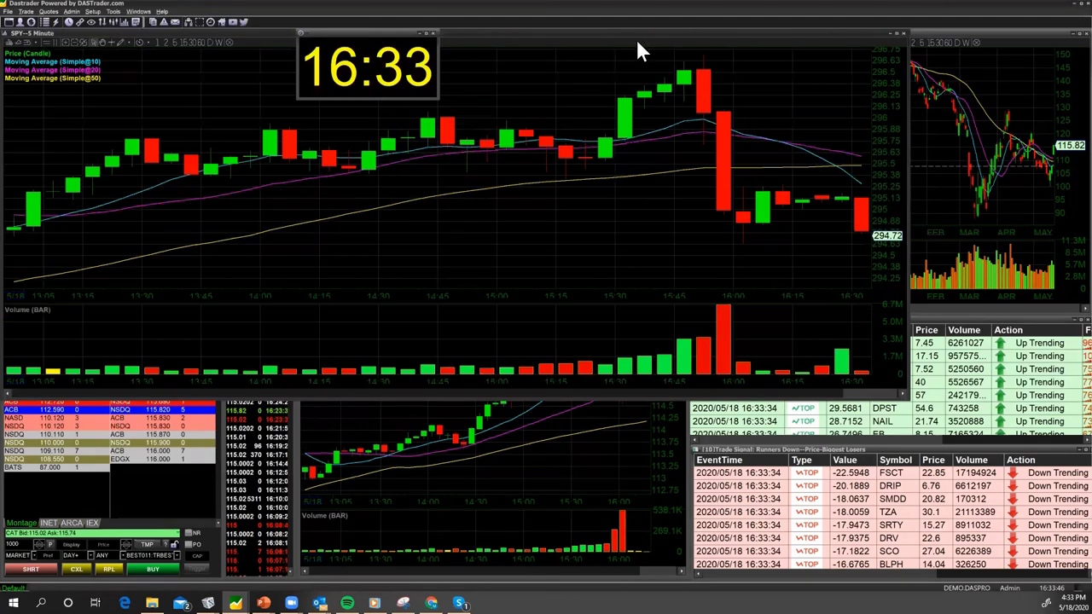
Step: Set the SPY chart to 15 minutes and fit it between the DJI 30 list and the CAT daily chart
drag(635, 32, 690, 96)
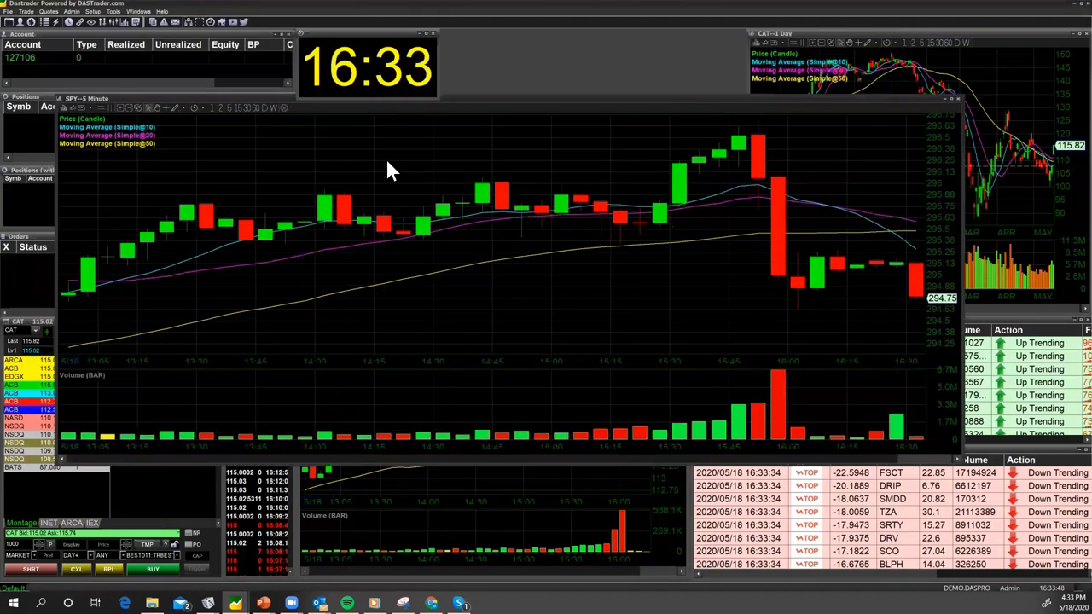
click(239, 107)
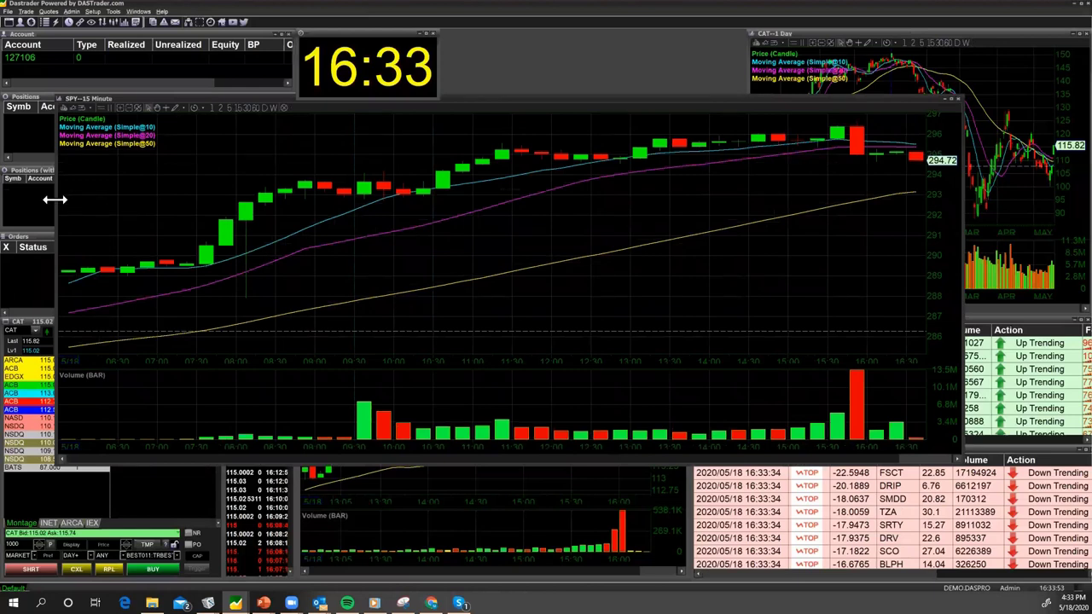
drag(55, 200, 441, 201)
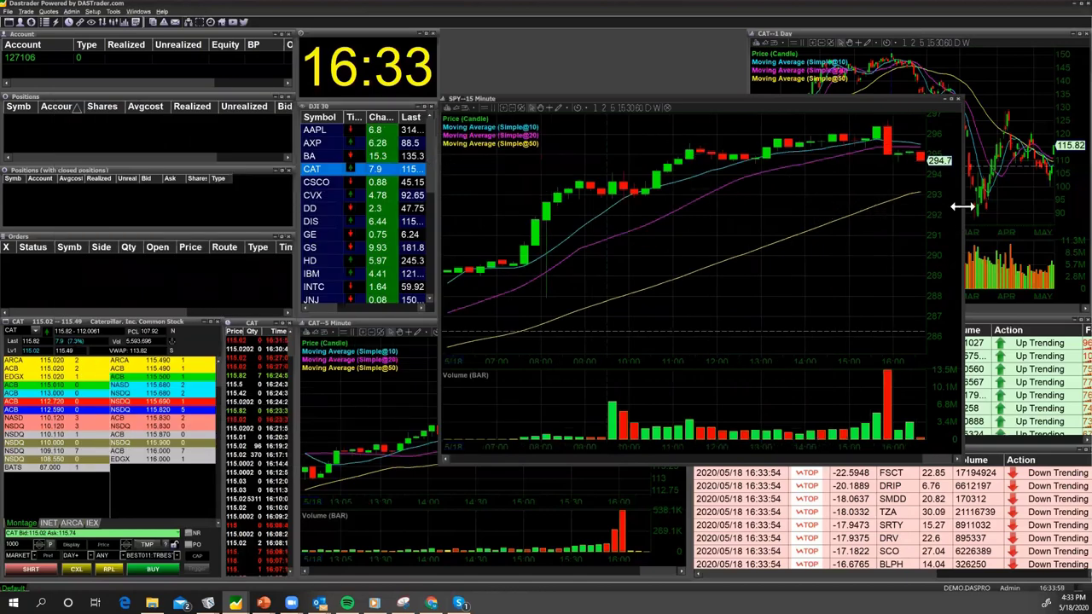
drag(962, 207, 745, 207)
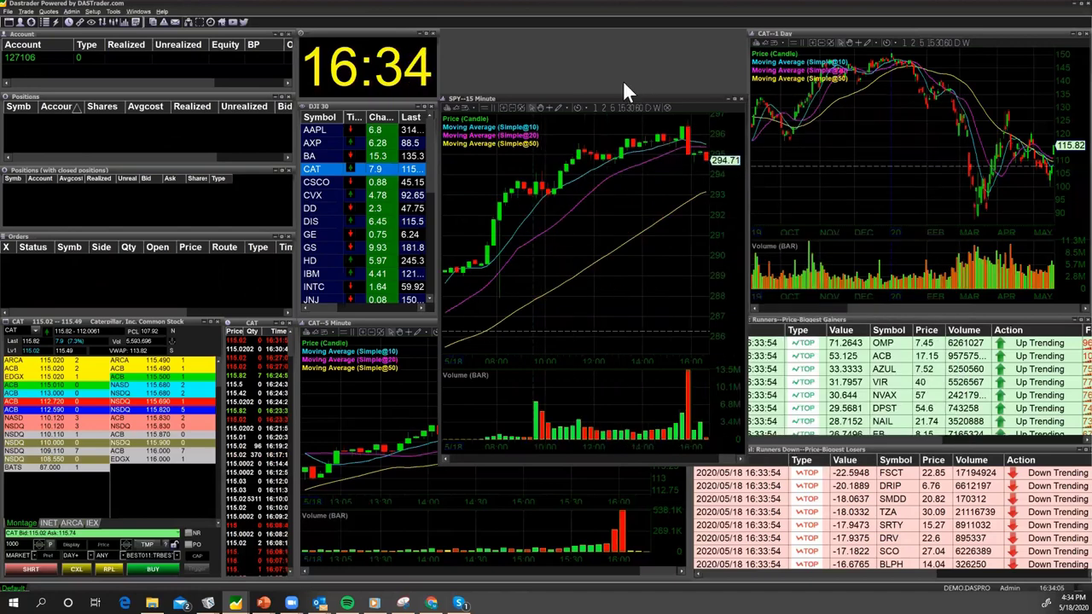
drag(627, 99, 632, 35)
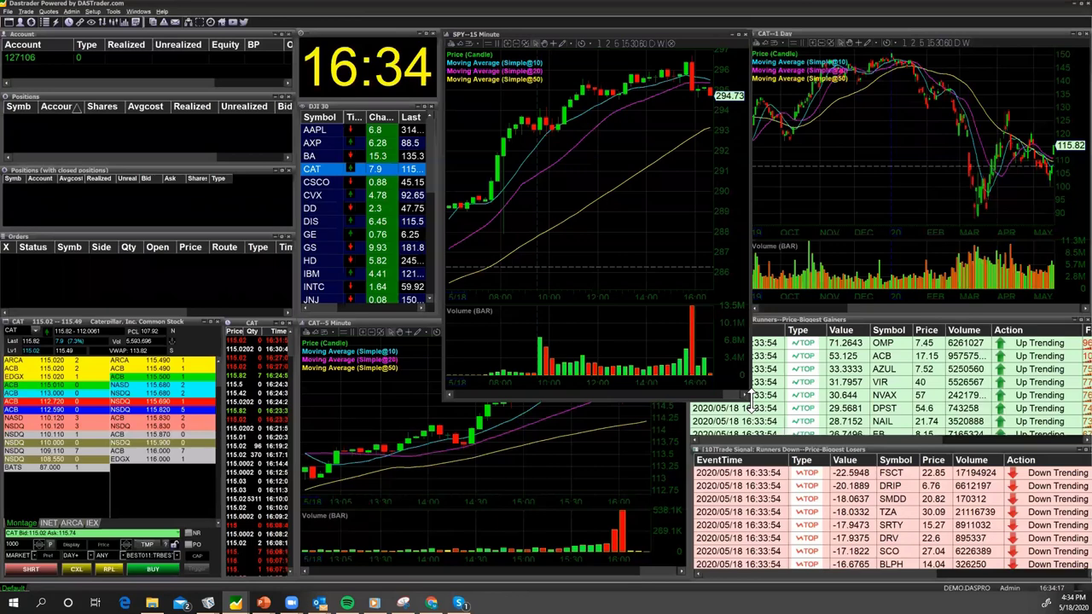
drag(748, 394, 736, 304)
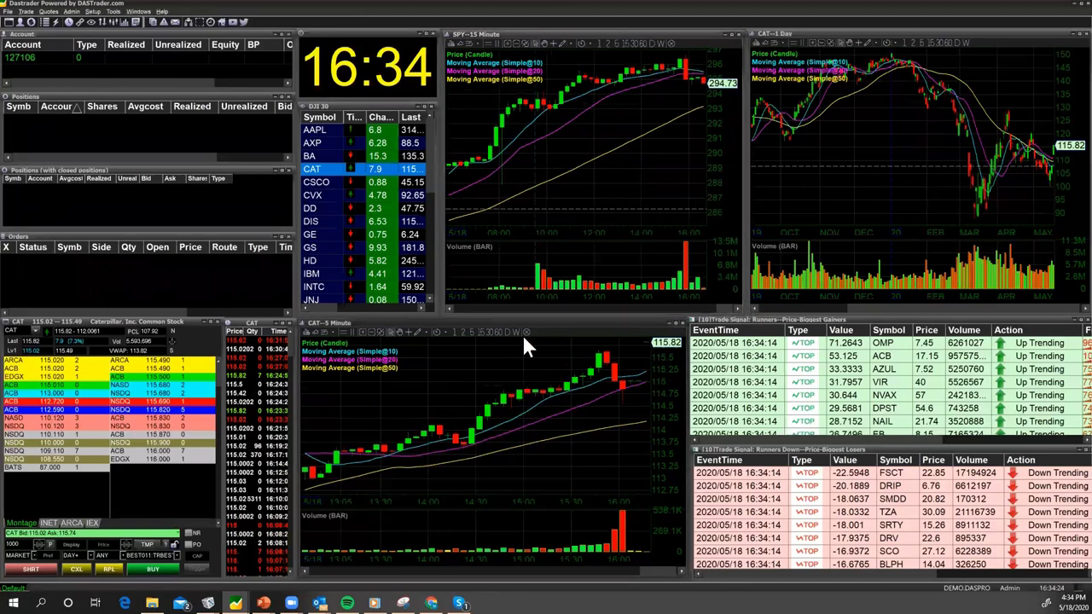
Step: Link the SPY 15-minute chart to the CAT Montage, and switch the CAT 5-minute chart to 1 minute
click(173, 347)
drag(173, 347, 586, 145)
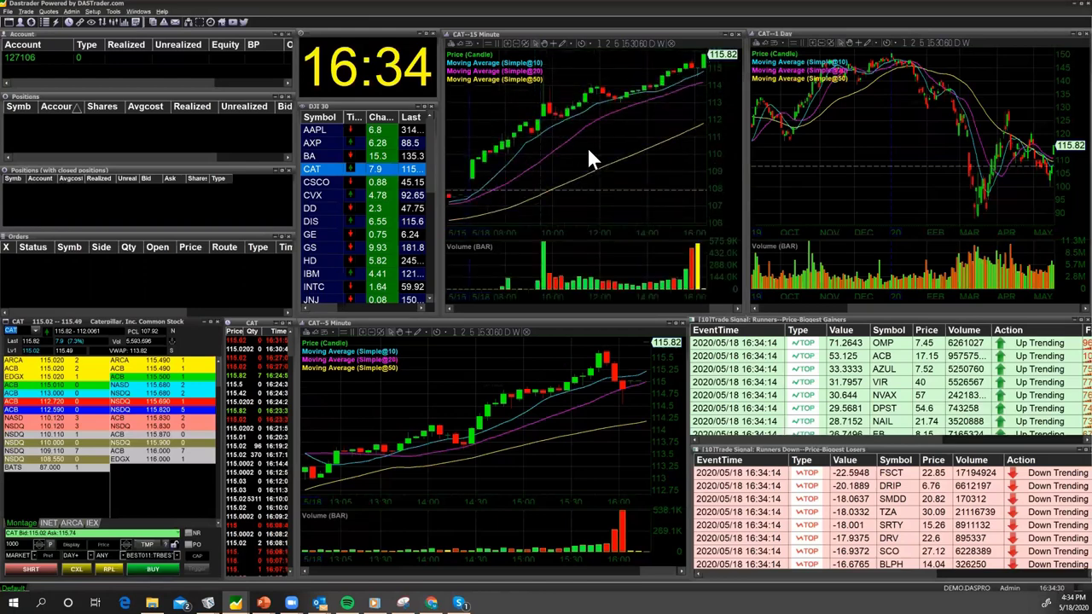
click(455, 332)
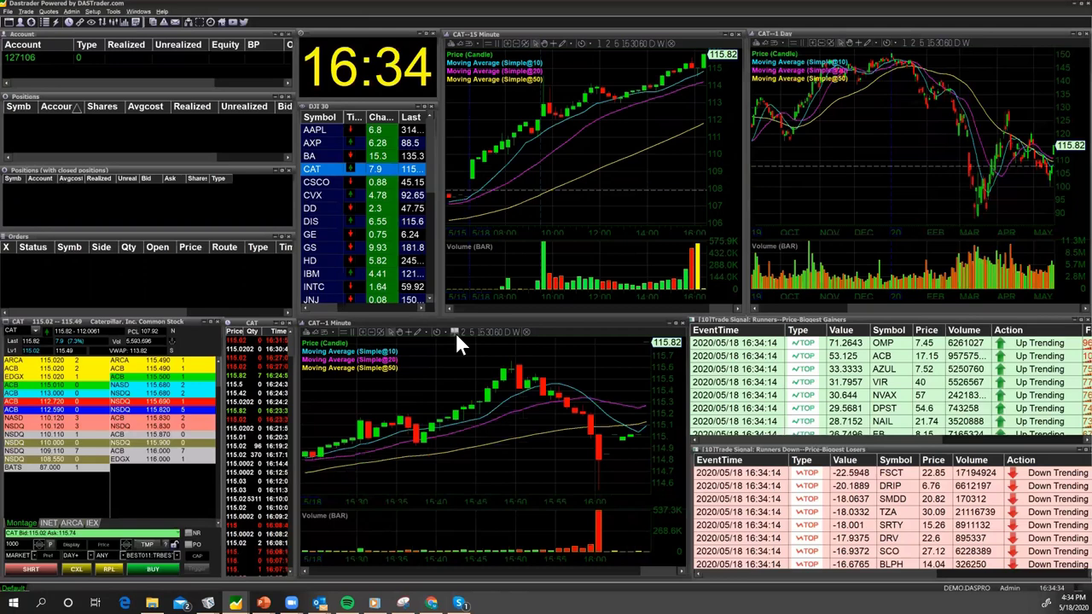
Step: Try a 5-minute interval on the CAT 15-minute chart and 15 minutes on the daily chart, and restore both original intervals
click(618, 42)
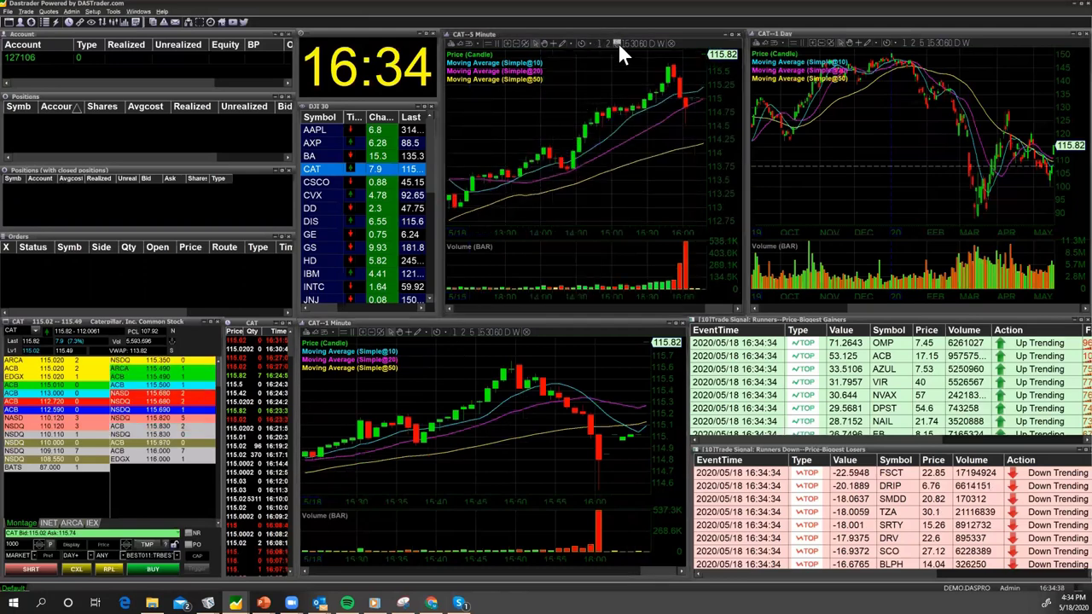
click(930, 43)
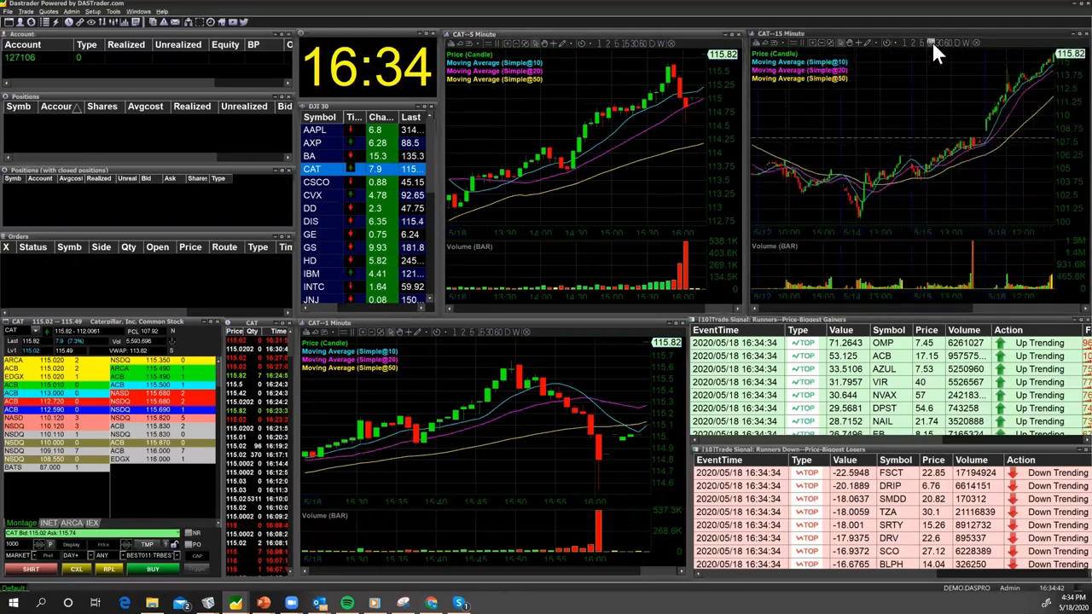
click(958, 43)
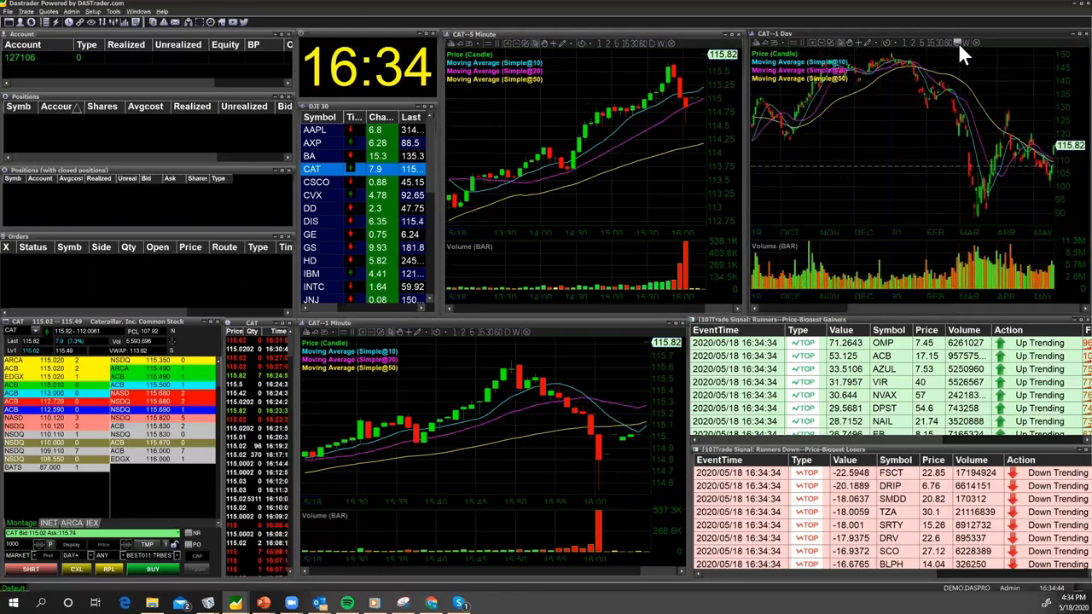
click(627, 45)
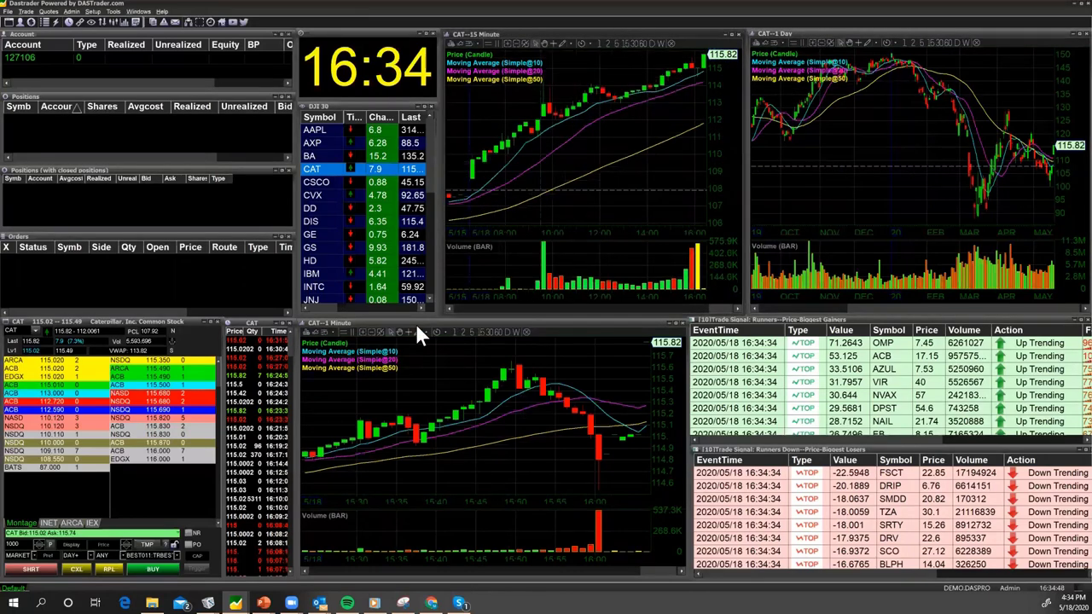
Step: Set the CAT 1-minute chart to a 5-minute interval and close the Risers trade signal alert
click(473, 332)
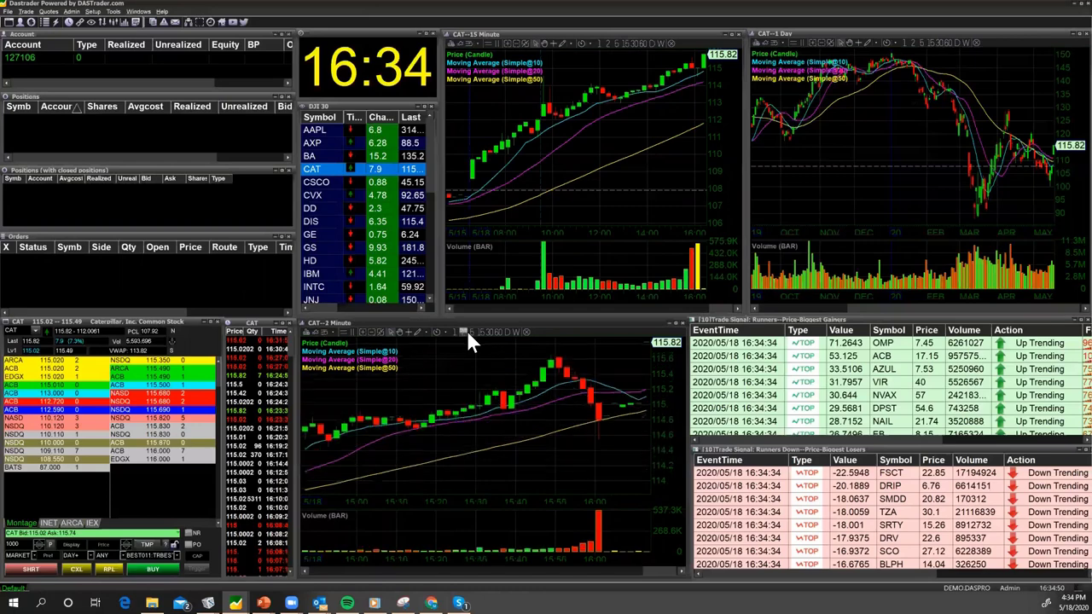
click(473, 331)
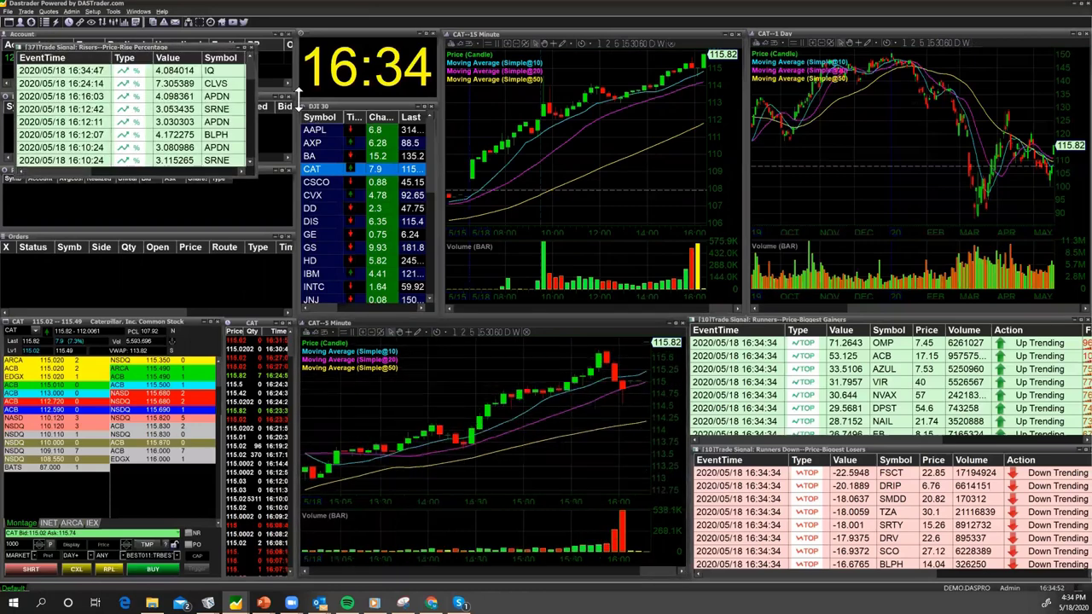
click(253, 45)
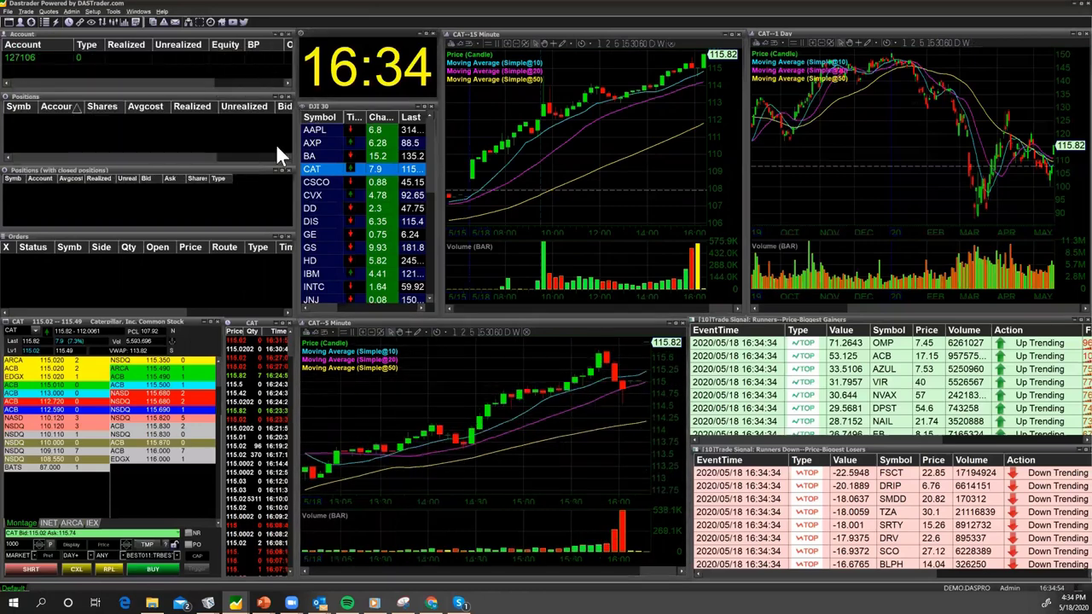
Step: Check the linked windows by selecting AAPL, AXP, BA, CAT, CSCO and CVX in turn in the DJI 30 list
click(320, 129)
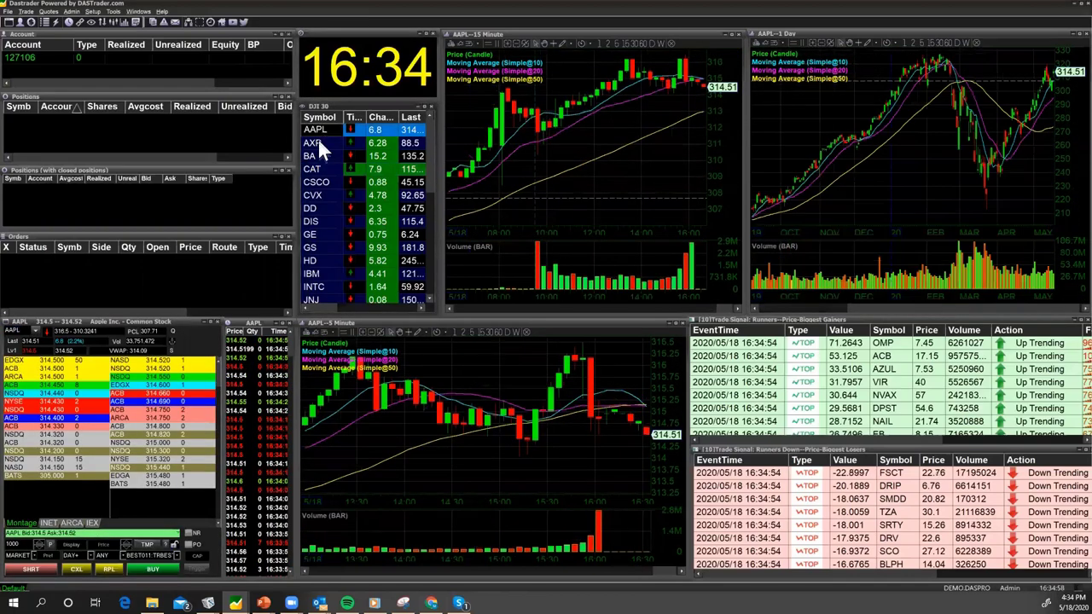
click(317, 141)
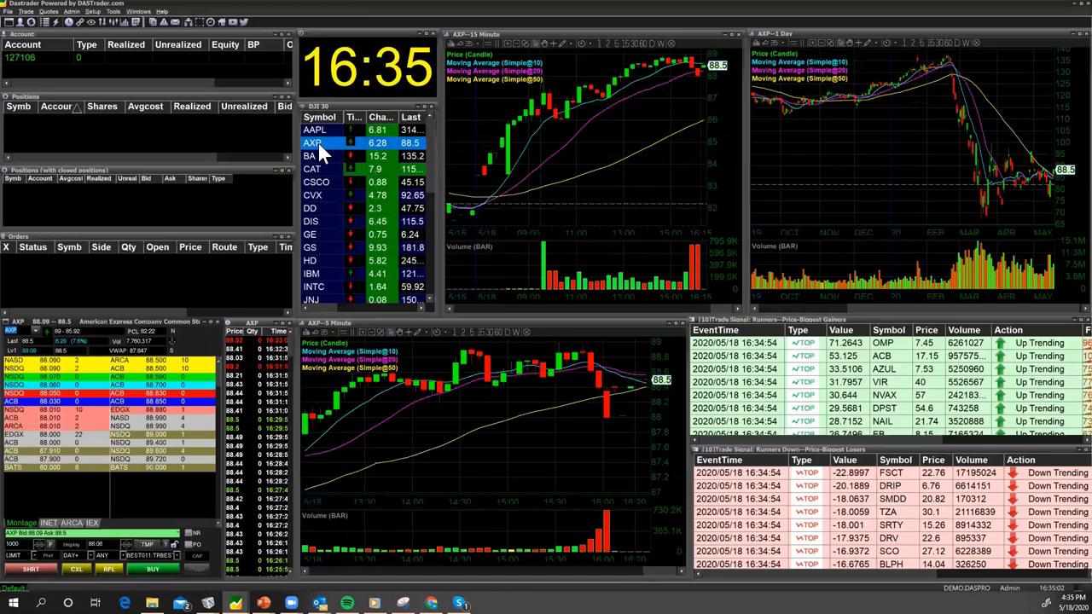
click(317, 154)
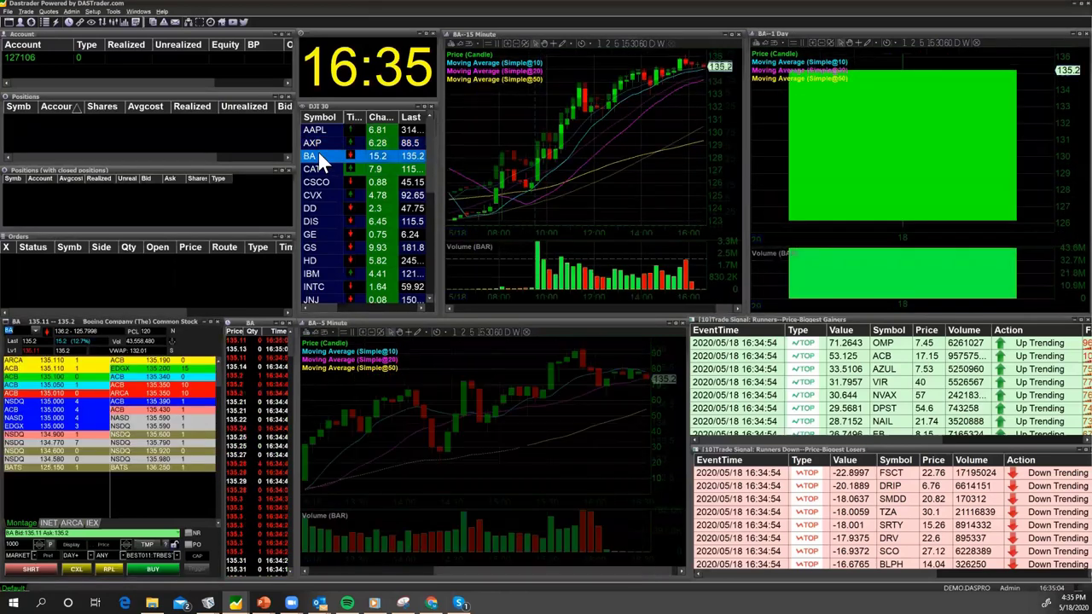
click(316, 167)
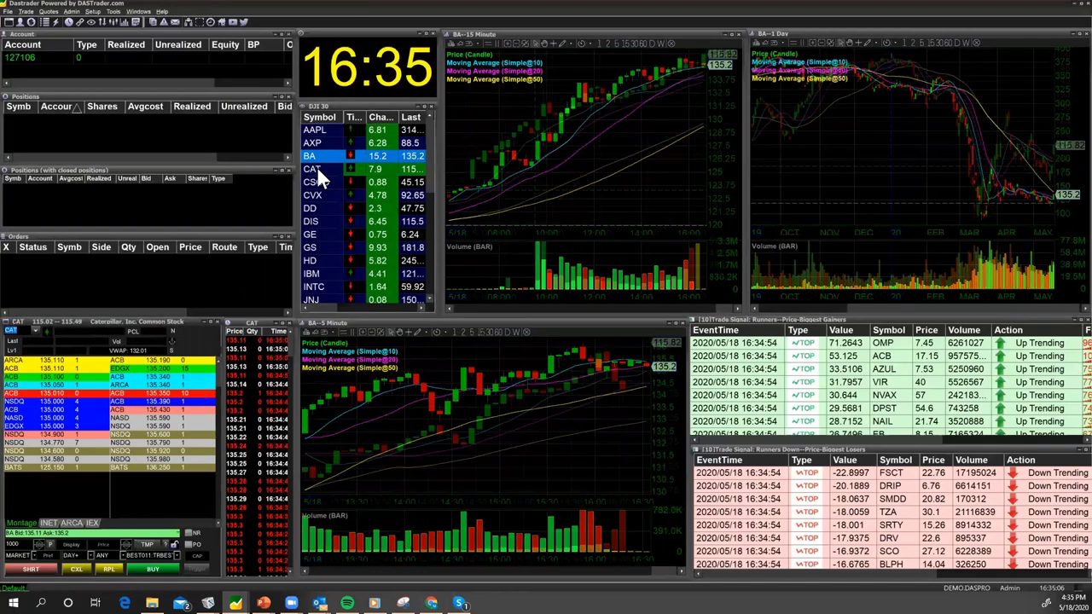
click(317, 181)
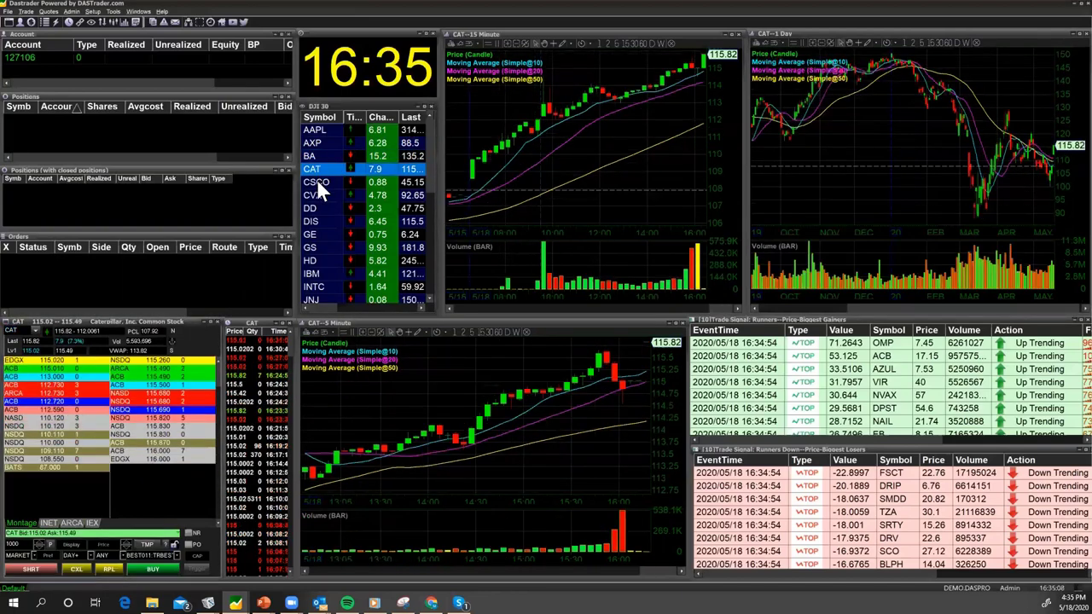
click(317, 194)
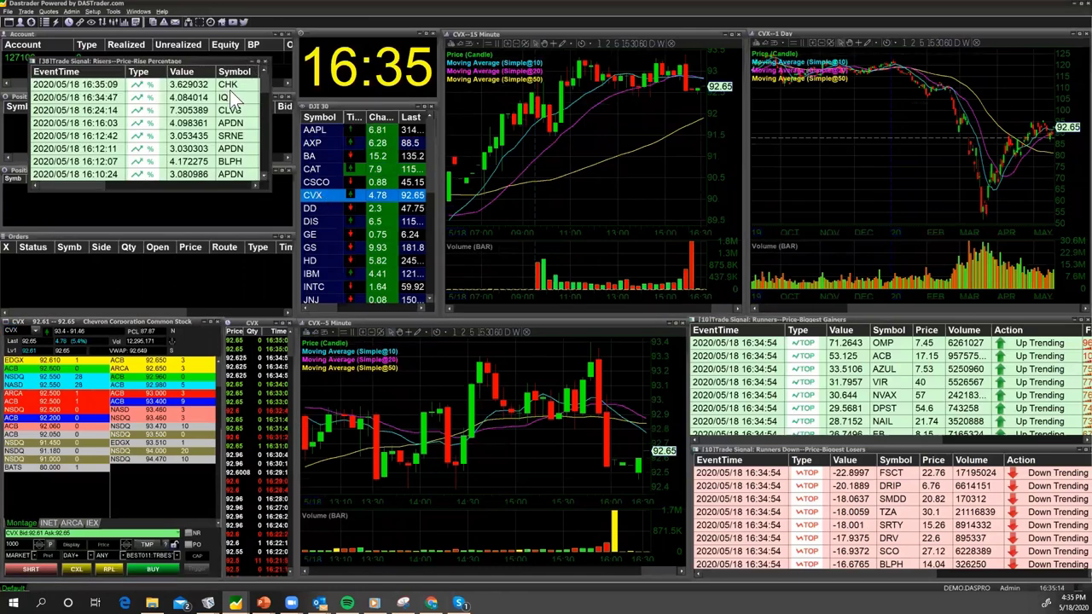
Step: Load CHK, IQ and CLVS in turn from the Risers trade signal alert into the linked windows, and close the alert
click(231, 87)
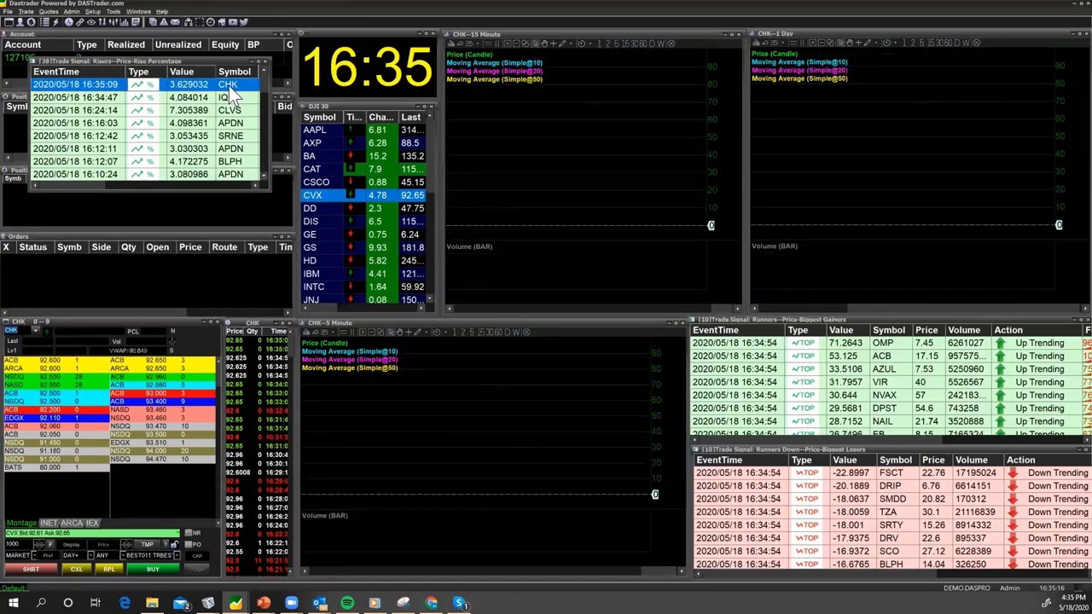
click(233, 98)
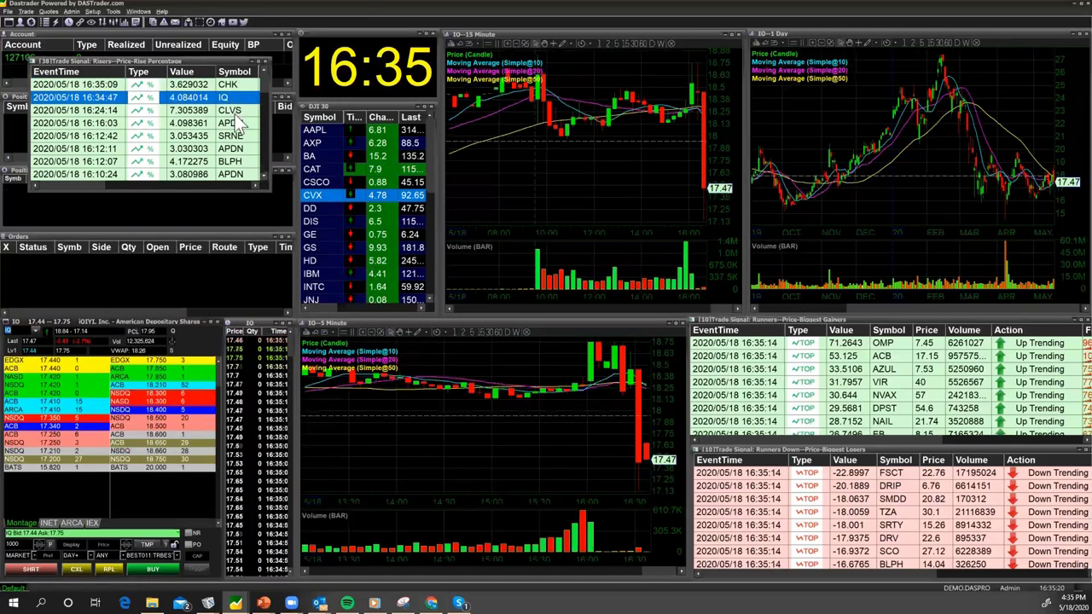
click(237, 111)
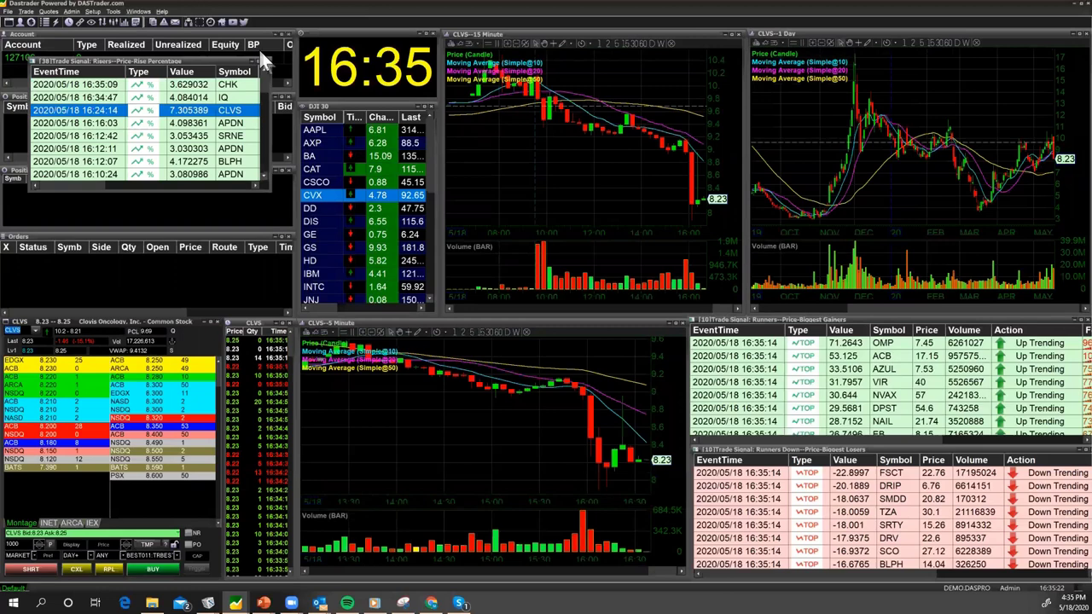
click(263, 59)
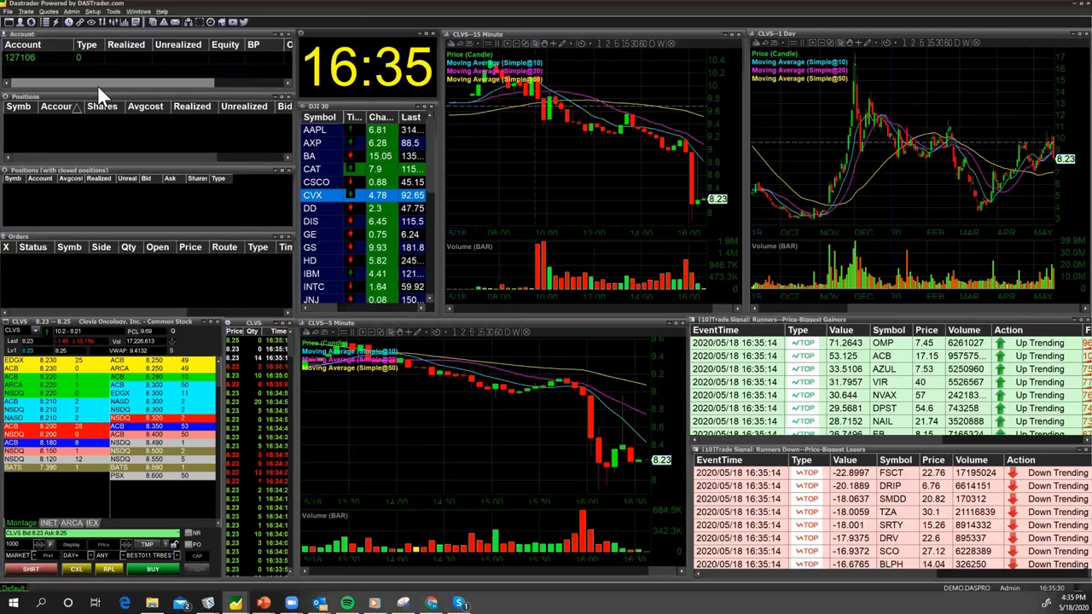
Step: Save the trading desktop as MJDSideScreen1 in the DASTrader DEMO folder
click(9, 12)
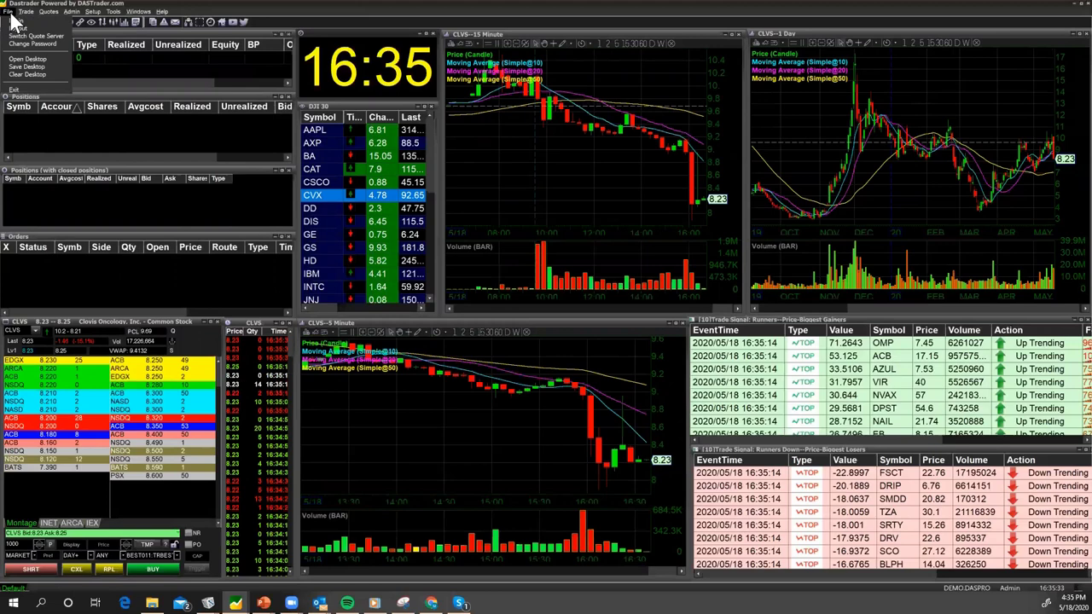
click(25, 67)
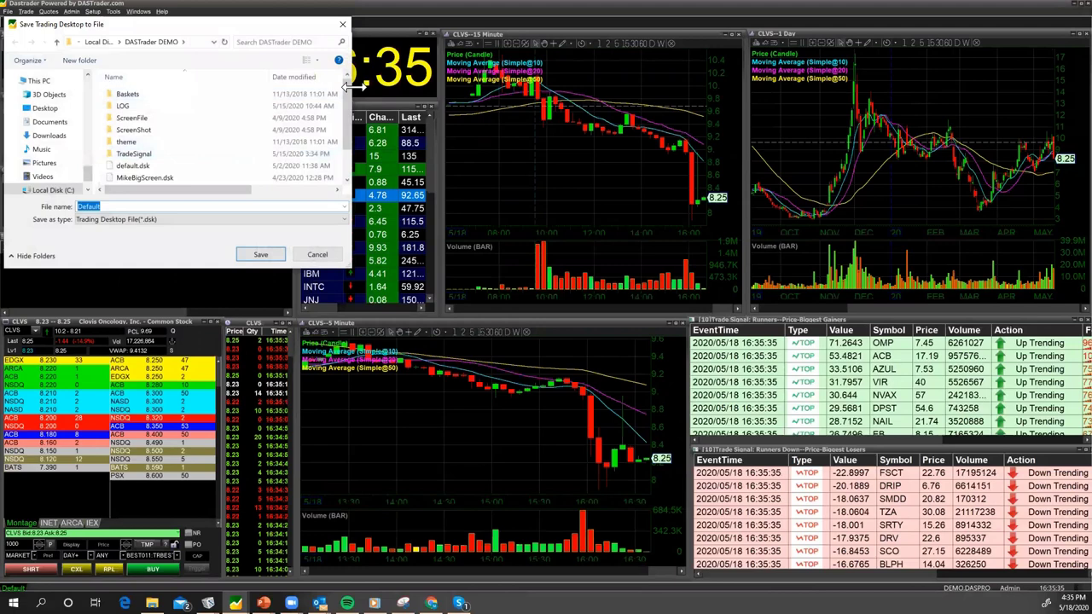
drag(350, 115, 346, 142)
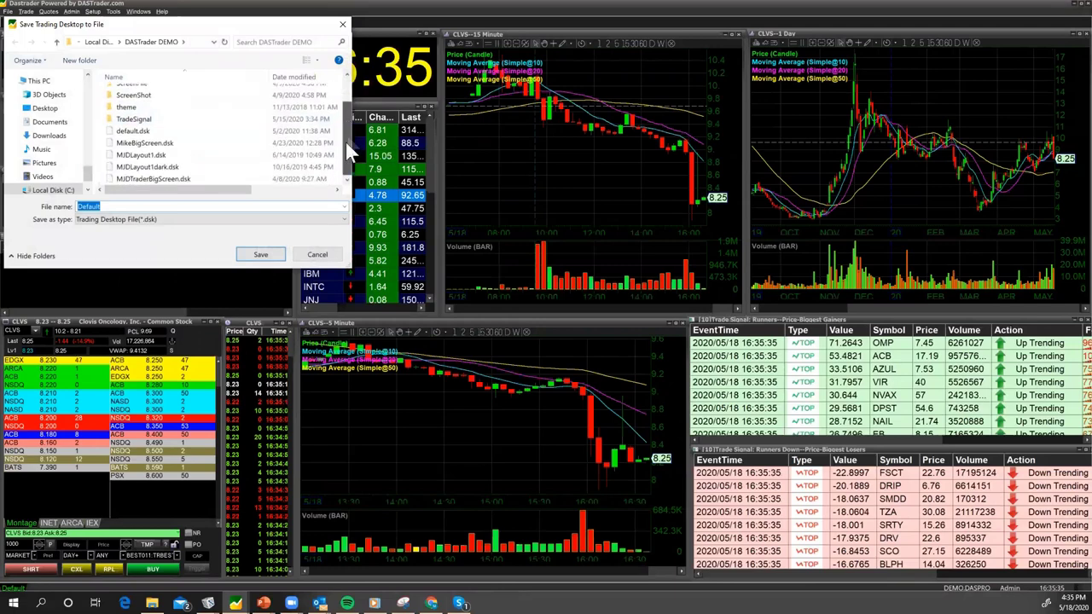
click(211, 206)
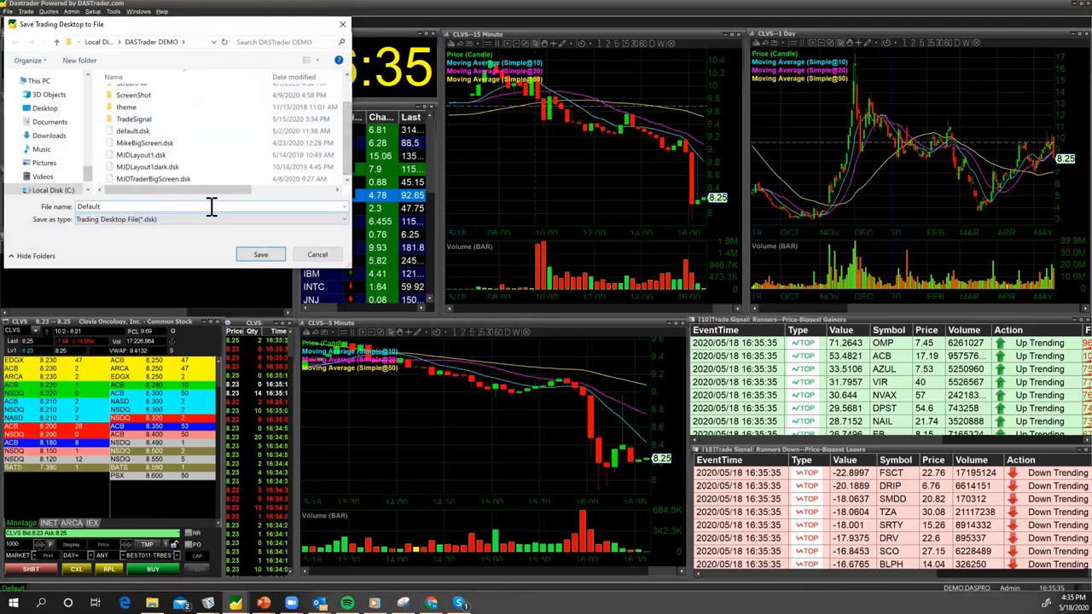
key(BackSpace)
key(BackSpace)
key(BackSpace)
key(BackSpace)
key(BackSpace)
key(BackSpace)
key(BackSpace)
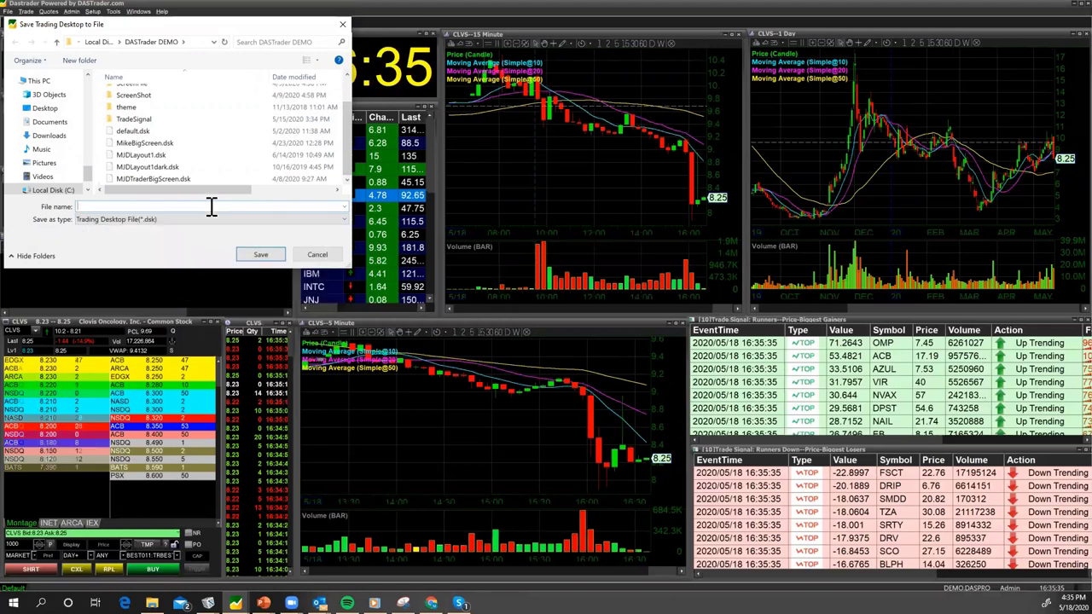
text(MJDD)
key(BackSpace)
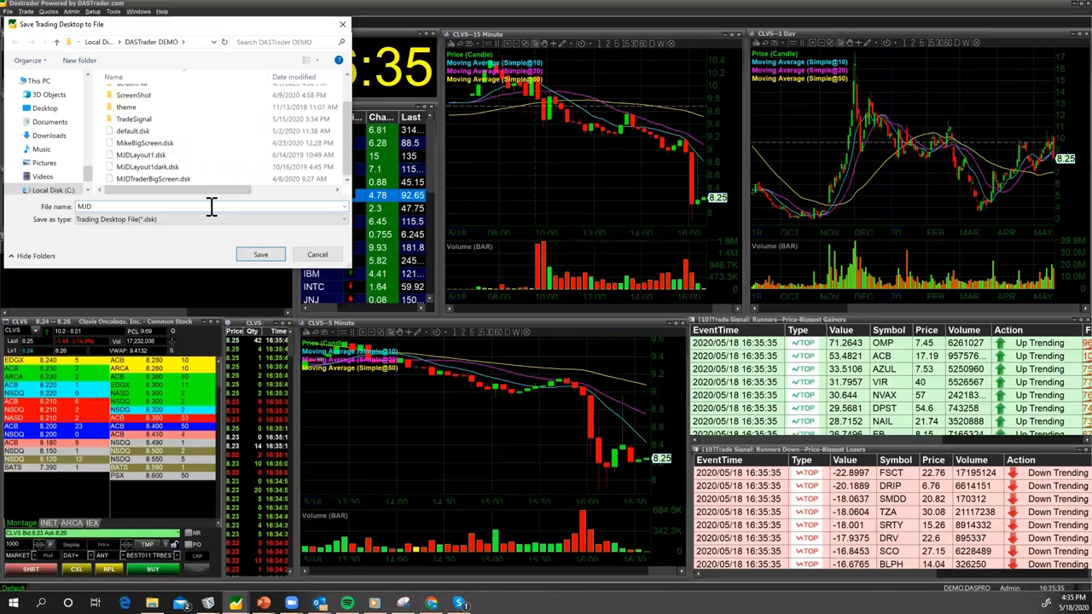
key(BackSpace)
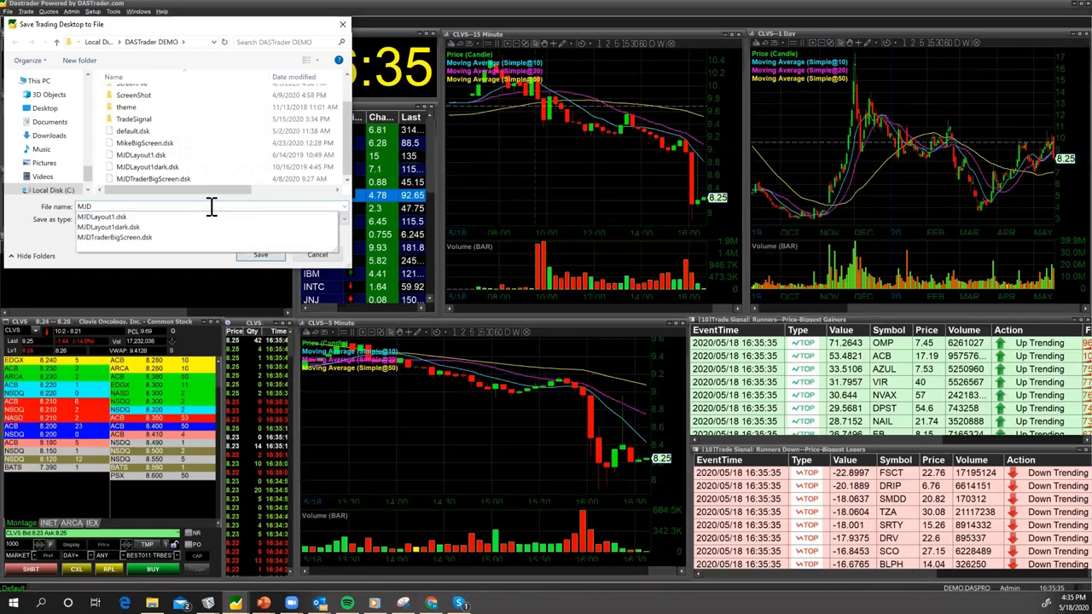
text(Si)
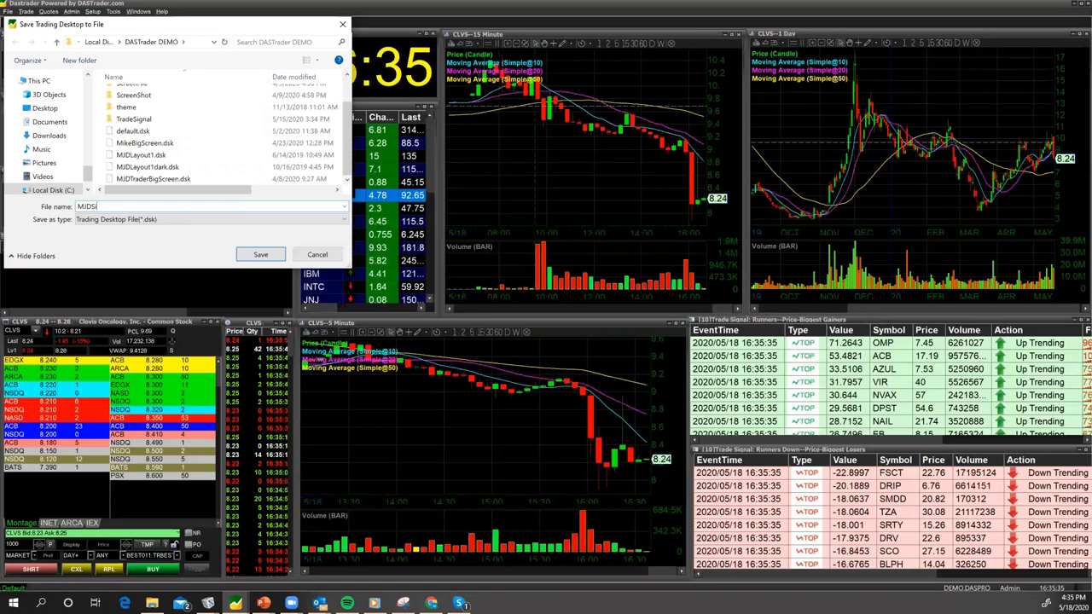
text(deScreen1)
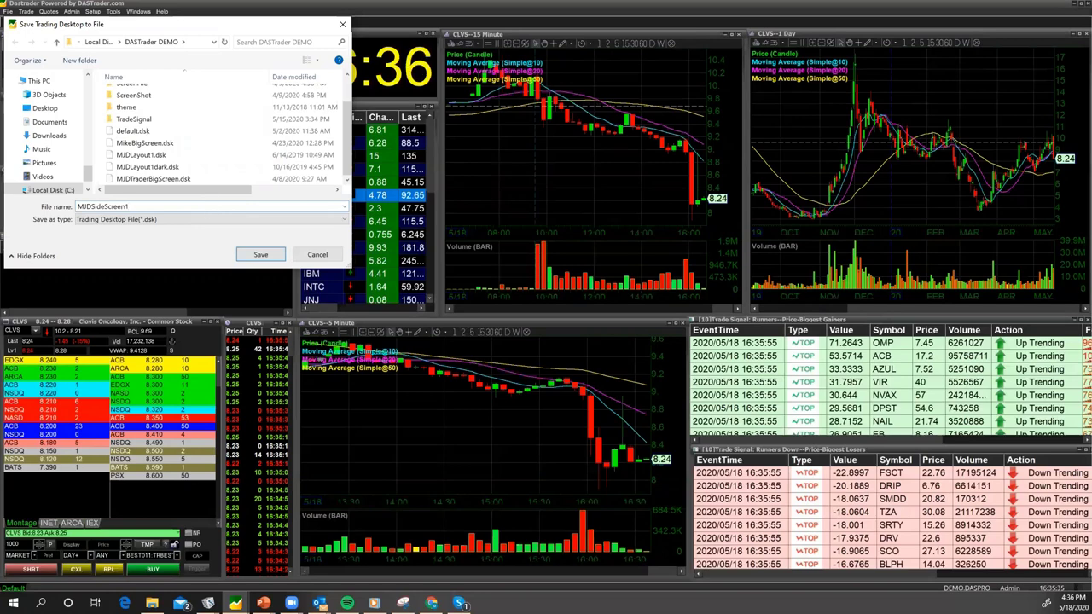
click(263, 254)
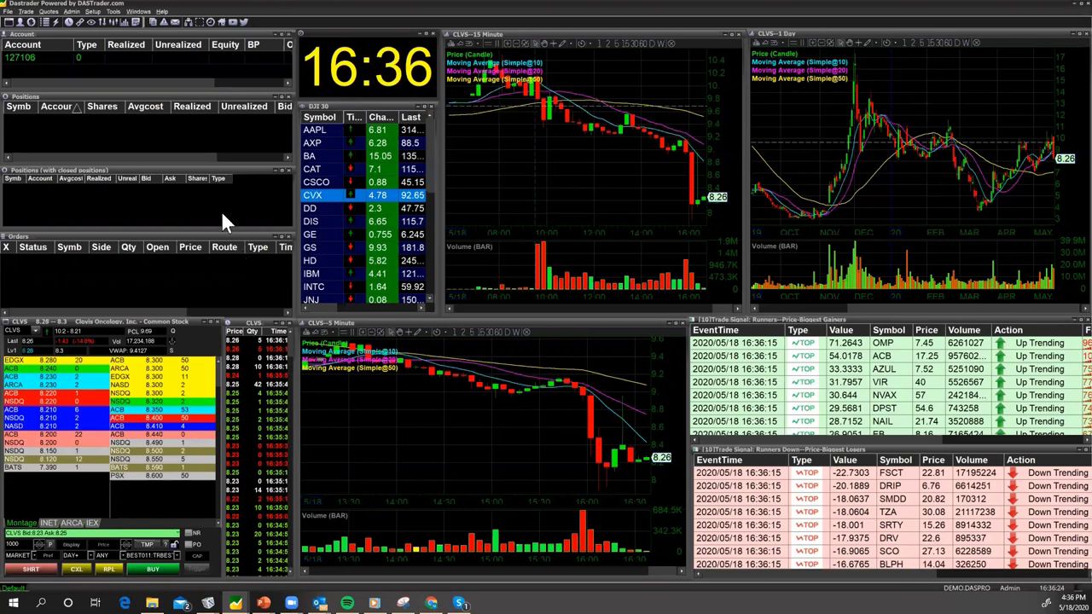
Step: Look for the MJDSideScreen1.dsk file among the desktops available to open, without loading one, and close the Risers alert
click(7, 12)
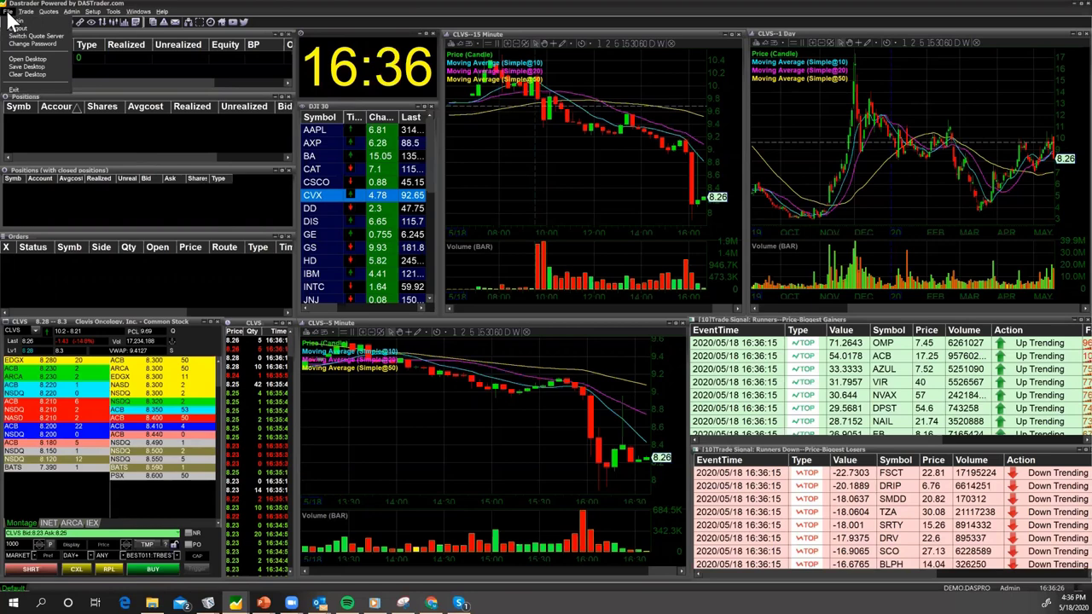
click(26, 60)
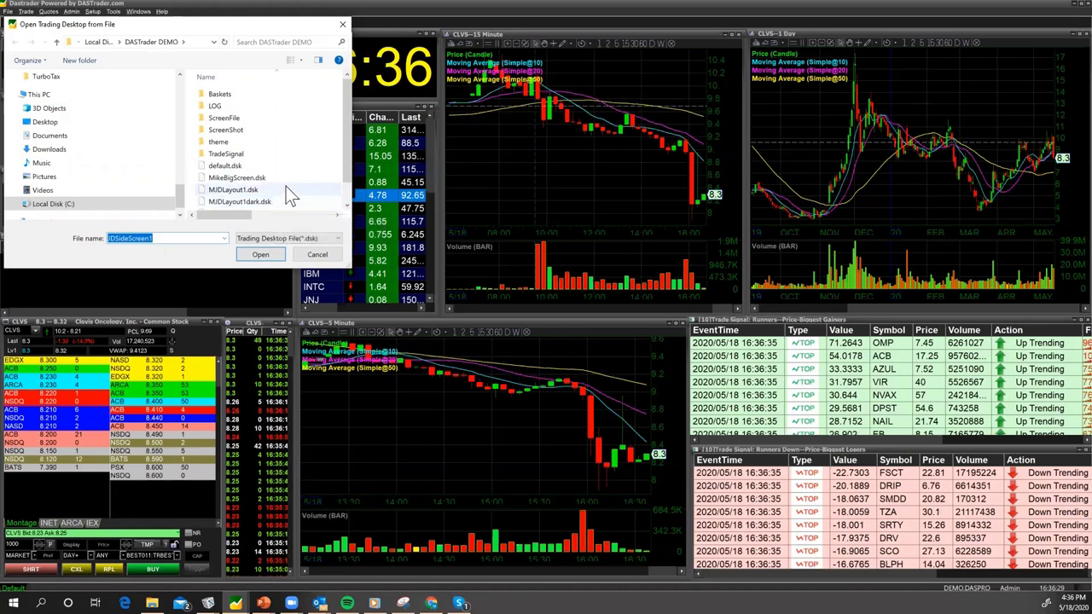
drag(345, 145, 349, 168)
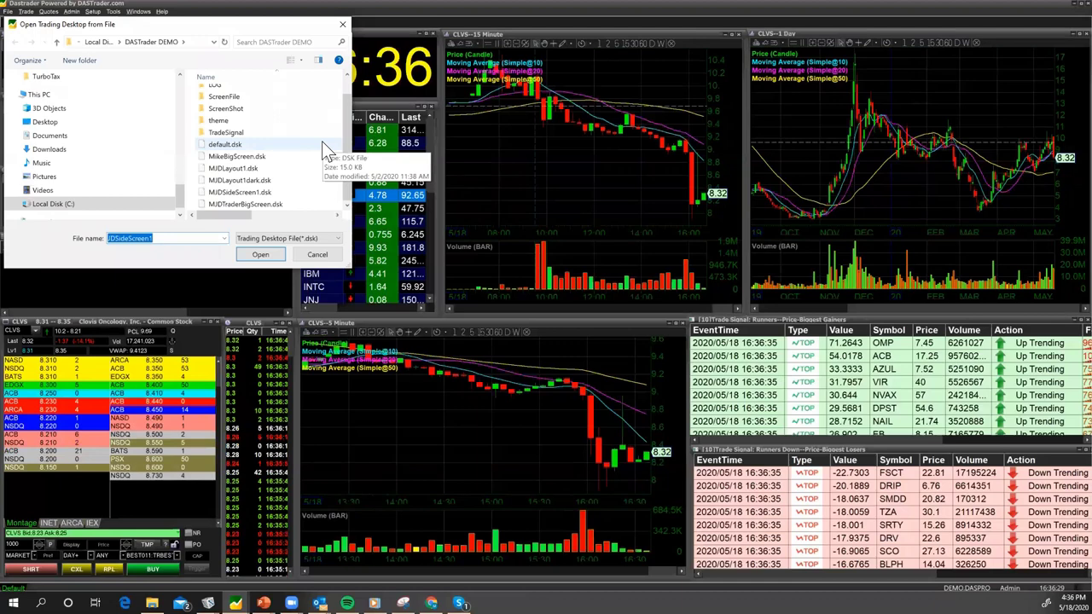
click(342, 24)
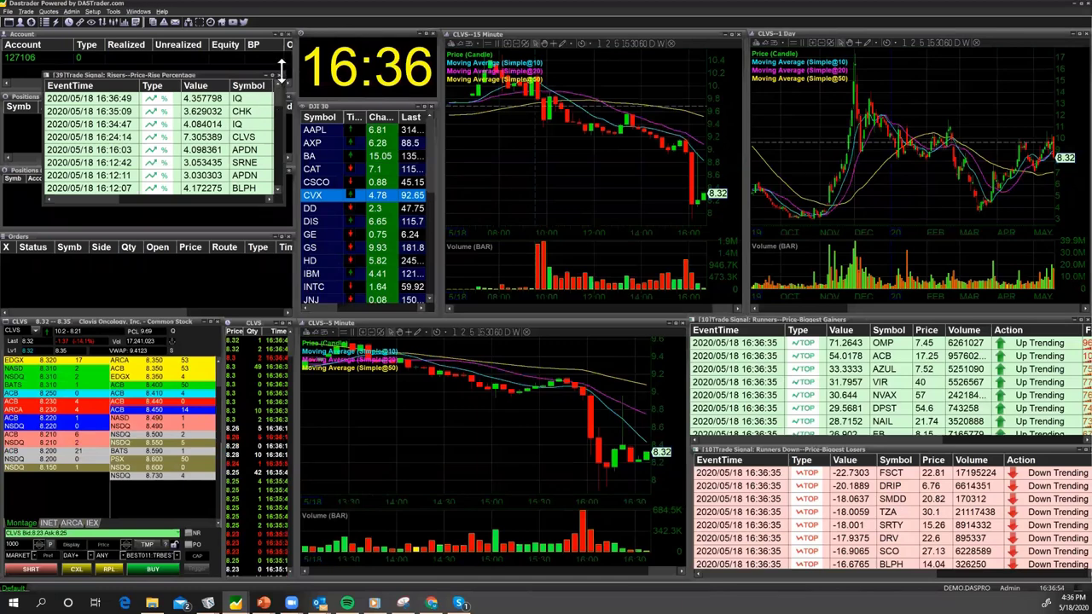
click(281, 75)
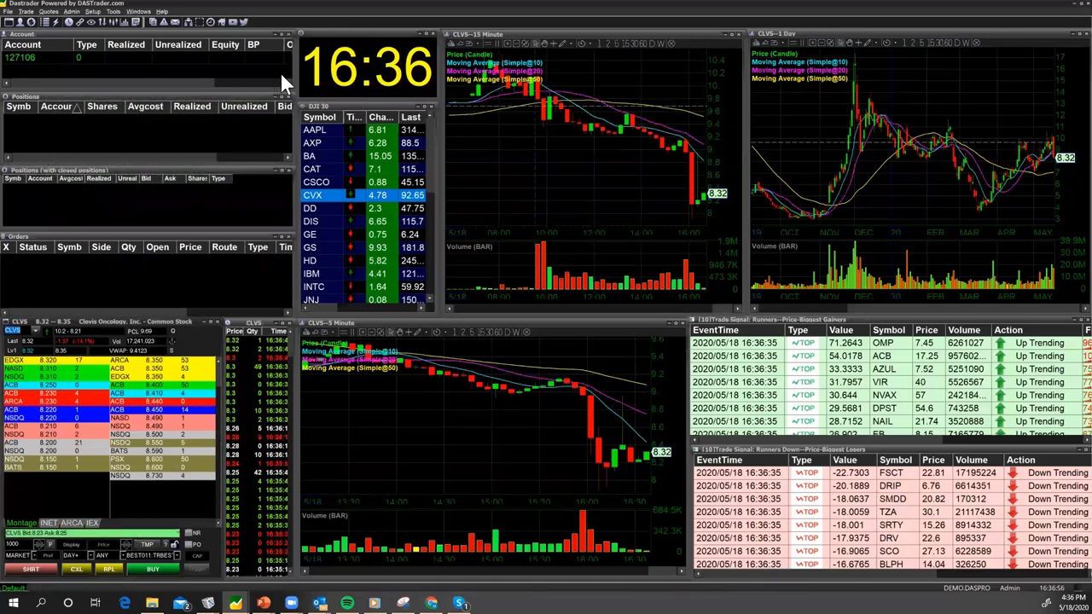